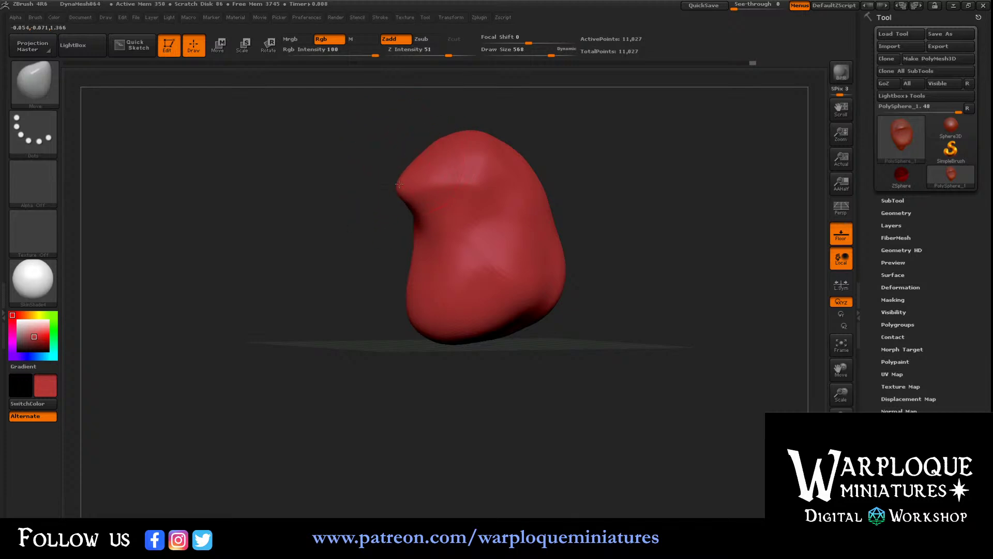
# - Insert a Sphere3D as a new subtool beneath the body mesh and make it the active subtool
pyautogui.moveTo(381, 166); pyautogui.dragTo(412, 179)
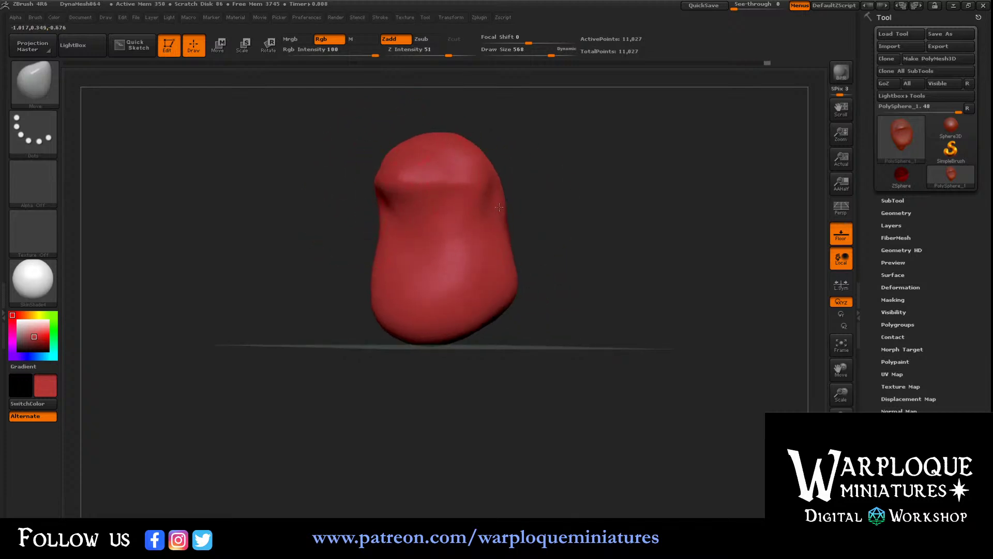
pyautogui.moveTo(522, 216)
pyautogui.mouseDown()
pyautogui.moveTo(540, 223)
pyautogui.moveTo(513, 225)
pyautogui.moveTo(502, 244)
pyautogui.mouseUp()
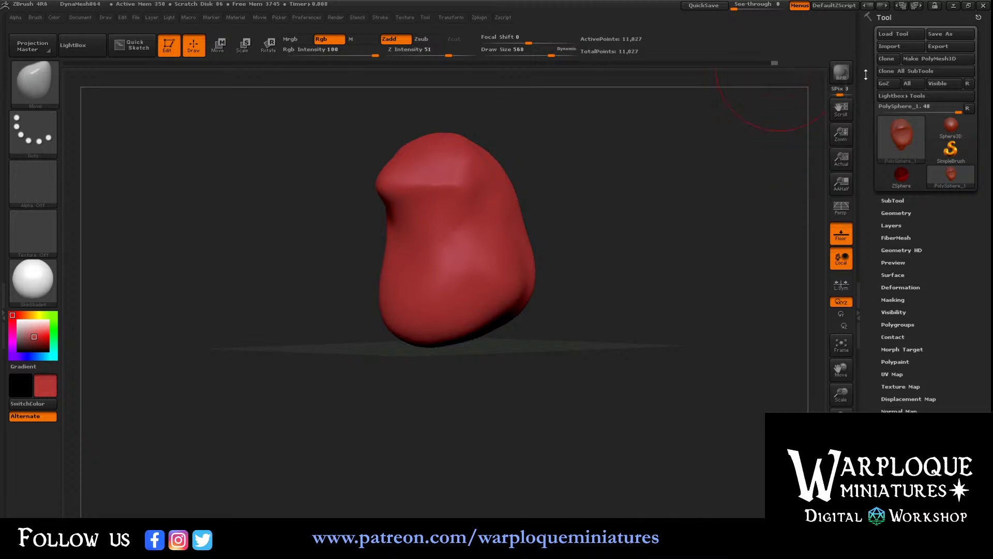
pyautogui.click(888, 200)
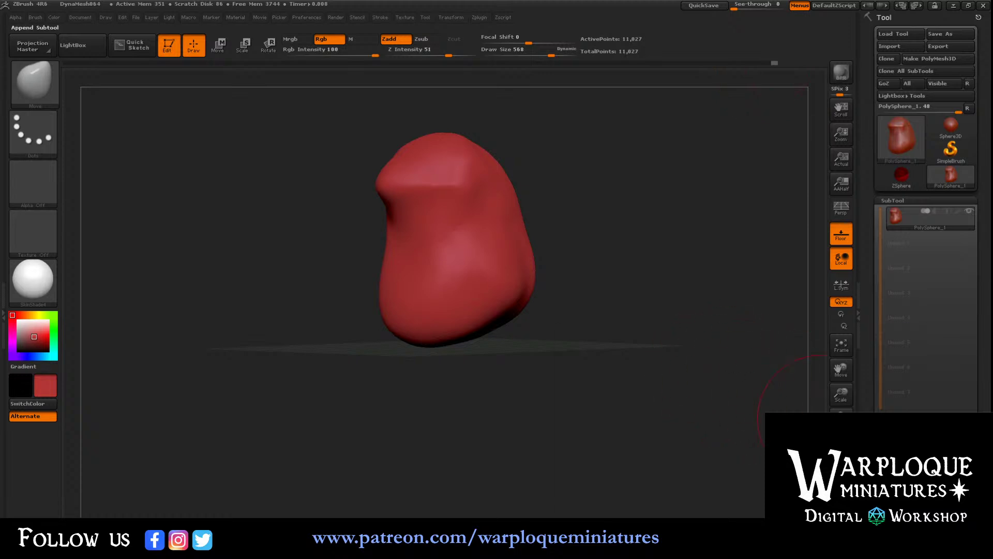
pyautogui.click(951, 486)
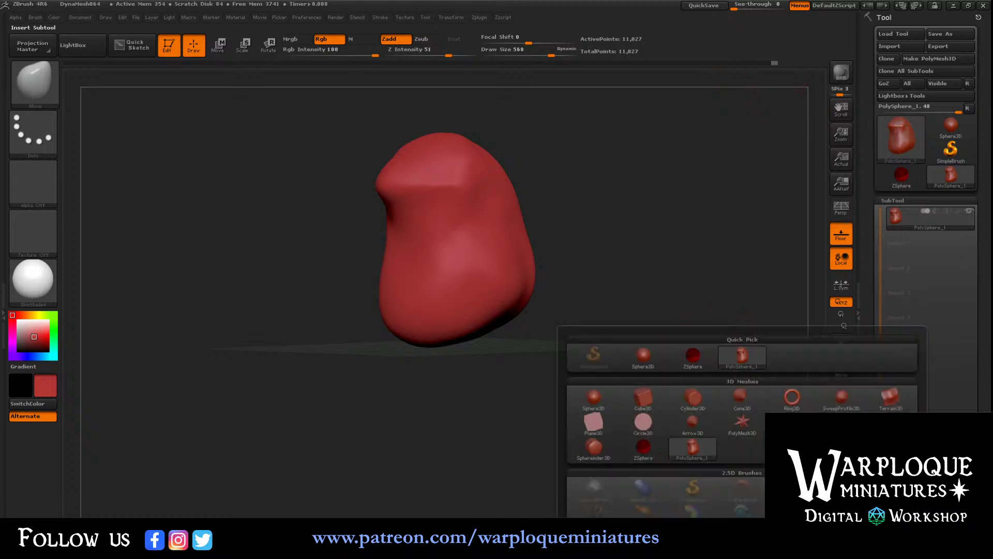
pyautogui.click(594, 398)
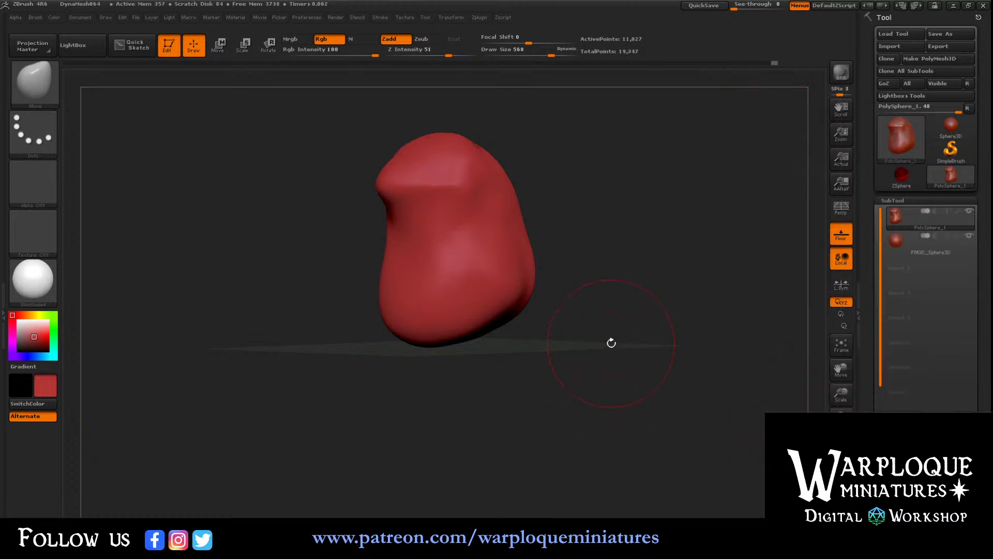
pyautogui.click(905, 243)
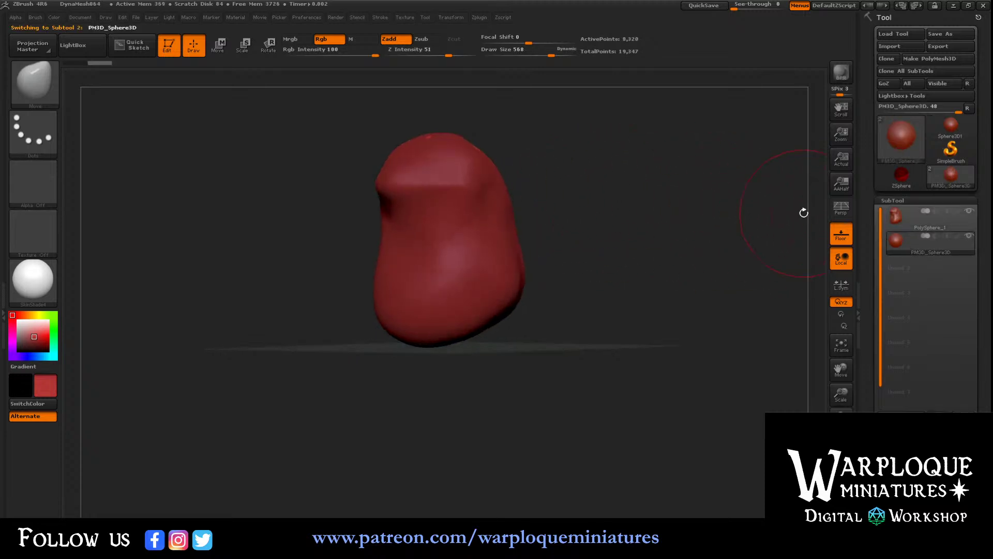
# - Offset the sphere sideways out of the body and shrink it to a small ball using the Deformation settings
pyautogui.moveTo(863, 407); pyautogui.dragTo(883, 290)
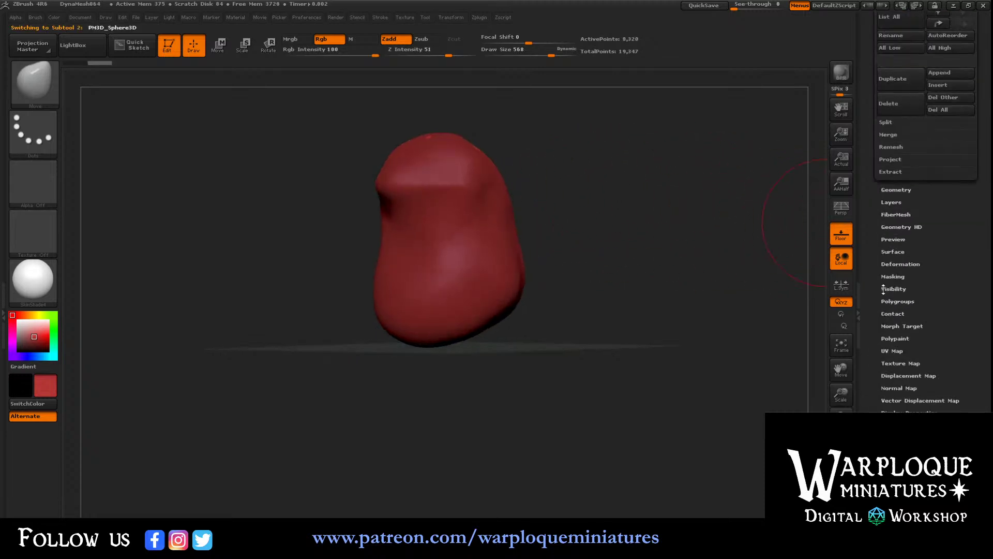
pyautogui.click(903, 263)
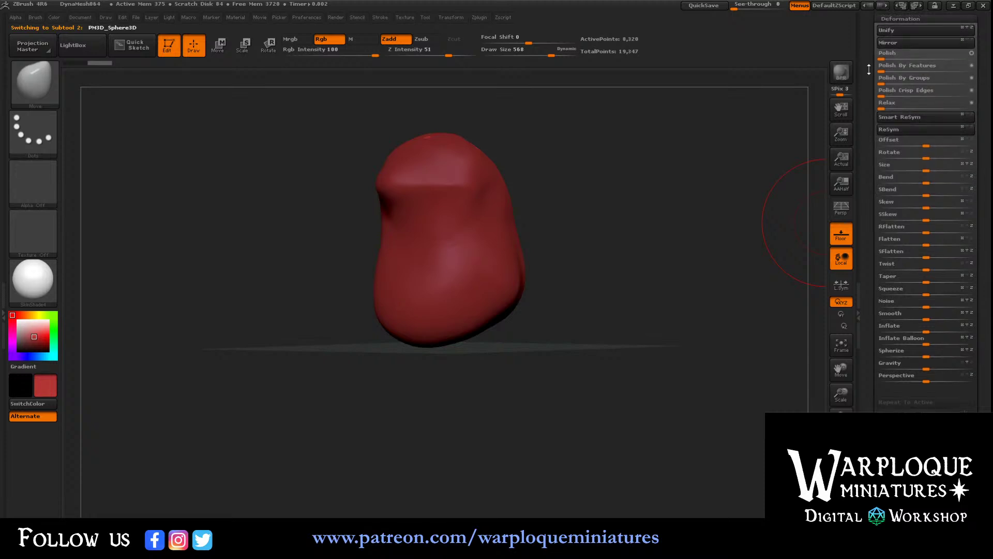
pyautogui.scroll(2, 869, 69)
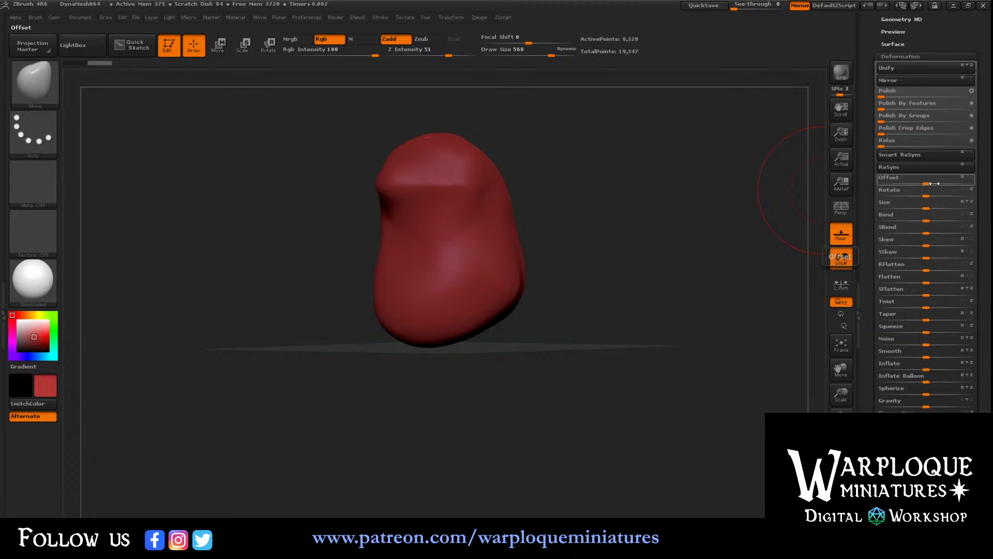
pyautogui.moveTo(962, 182); pyautogui.dragTo(865, 178)
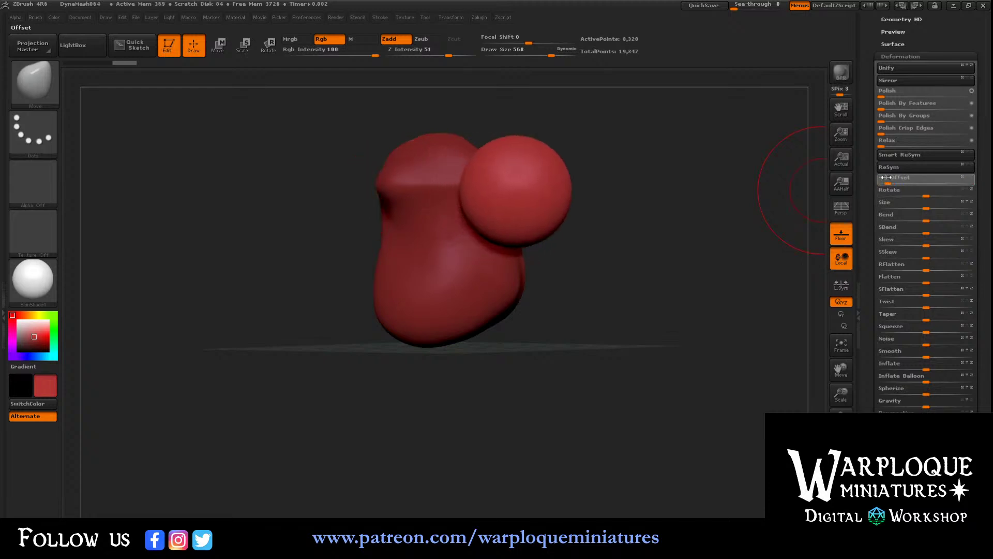
pyautogui.moveTo(926, 204); pyautogui.dragTo(867, 194)
pyautogui.moveTo(927, 185); pyautogui.dragTo(953, 186)
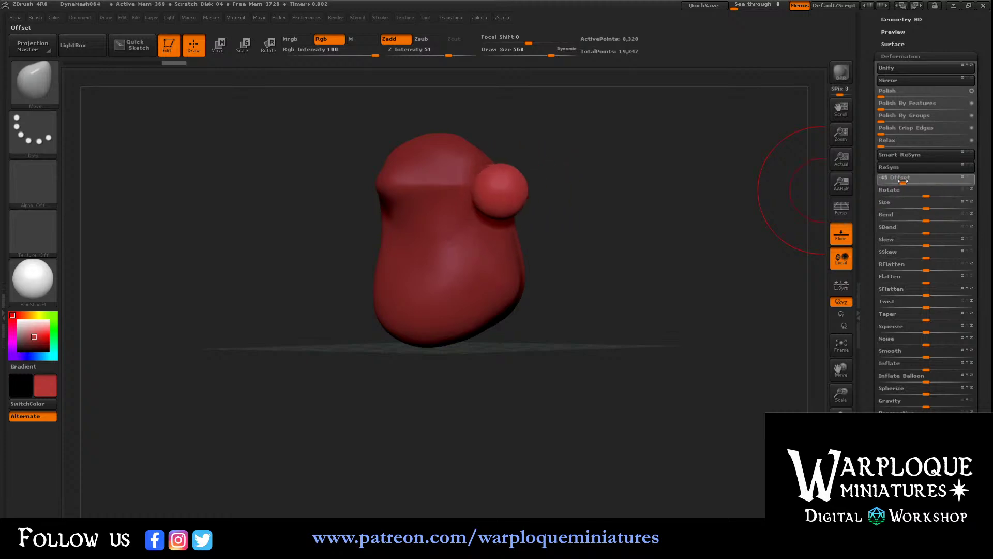
# - Offset the small sphere backward and downward until it sits on the side of the body as a shoulder
pyautogui.moveTo(779, 350); pyautogui.dragTo(659, 284)
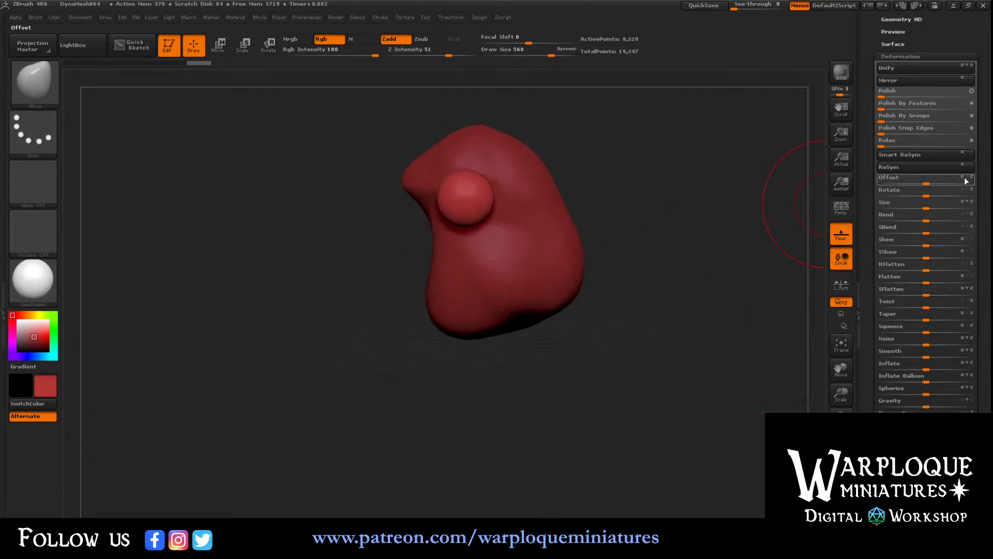
pyautogui.moveTo(941, 181); pyautogui.dragTo(908, 183)
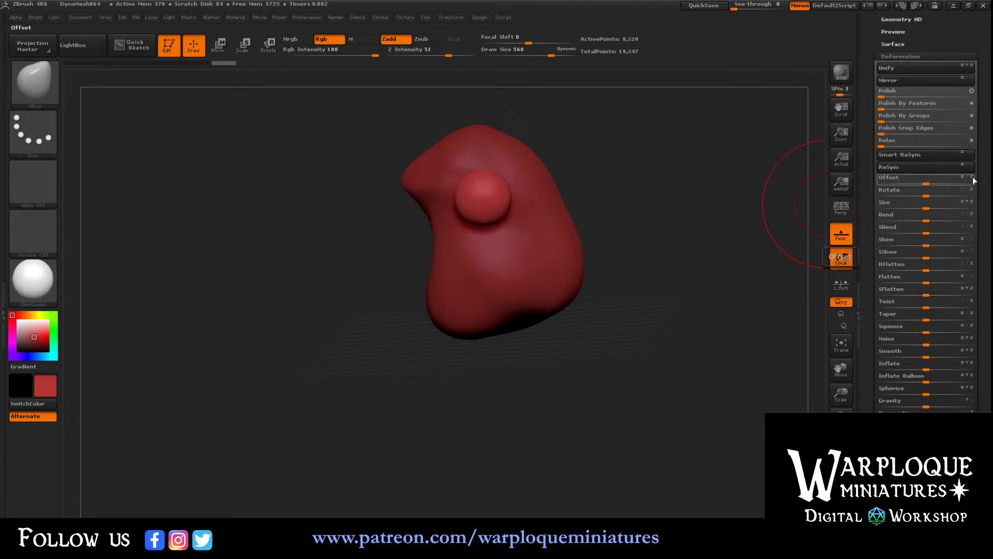
pyautogui.moveTo(929, 183); pyautogui.dragTo(945, 182)
pyautogui.moveTo(680, 216); pyautogui.dragTo(698, 209)
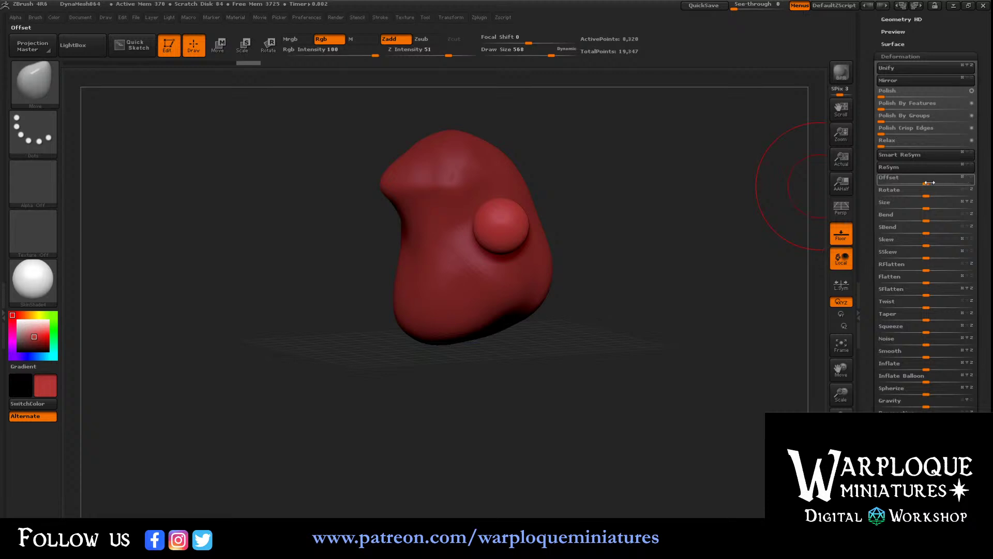
pyautogui.moveTo(928, 180)
pyautogui.mouseDown()
pyautogui.moveTo(904, 178)
pyautogui.moveTo(952, 181)
pyautogui.moveTo(925, 182)
pyautogui.mouseUp()
pyautogui.moveTo(654, 254); pyautogui.dragTo(652, 233)
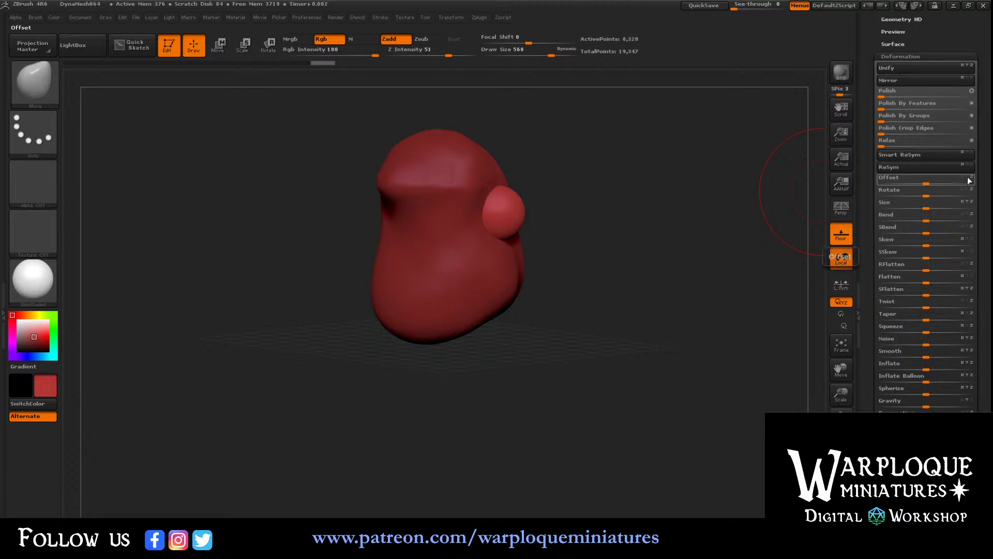
pyautogui.moveTo(944, 181); pyautogui.dragTo(937, 181)
pyautogui.moveTo(651, 194)
pyautogui.mouseDown()
pyautogui.moveTo(663, 197)
pyautogui.moveTo(647, 218)
pyautogui.moveTo(586, 208)
pyautogui.moveTo(672, 206)
pyautogui.moveTo(654, 217)
pyautogui.moveTo(647, 198)
pyautogui.mouseUp()
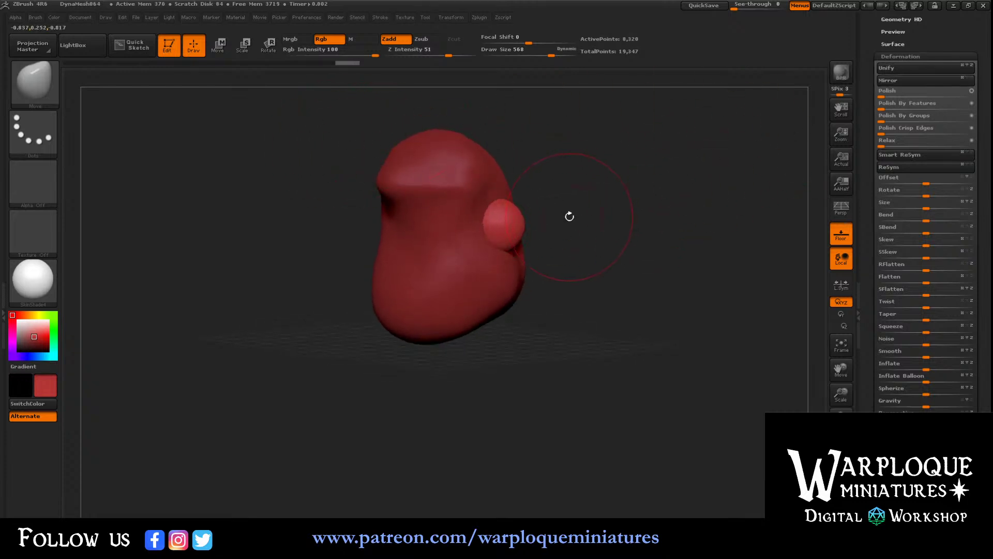
# - Reduce the brush's draw size to about 260 and pull the sphere outward and down into a long tapering arm
pyautogui.press('[')
pyautogui.press('[')
pyautogui.press('[')
pyautogui.press('[')
pyautogui.moveTo(517, 228)
pyautogui.mouseDown()
pyautogui.moveTo(544, 234)
pyautogui.moveTo(612, 298)
pyautogui.mouseUp()
pyautogui.moveTo(552, 182); pyautogui.dragTo(525, 213)
pyautogui.moveTo(491, 244); pyautogui.dragTo(495, 223)
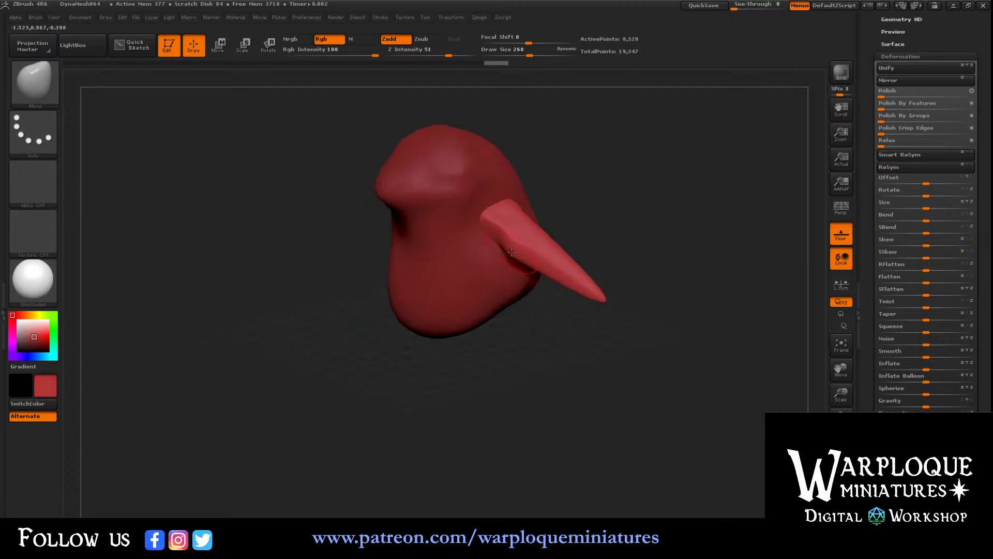
# - Slim the underside of the arm and shape a narrowed wrist with a pointed hand using the Move brush
pyautogui.moveTo(517, 260)
pyautogui.mouseDown()
pyautogui.moveTo(513, 242)
pyautogui.moveTo(514, 257)
pyautogui.moveTo(534, 247)
pyautogui.mouseUp()
pyautogui.moveTo(563, 288)
pyautogui.mouseDown()
pyautogui.moveTo(567, 277)
pyautogui.moveTo(556, 305)
pyautogui.moveTo(608, 280)
pyautogui.moveTo(624, 195)
pyautogui.mouseUp()
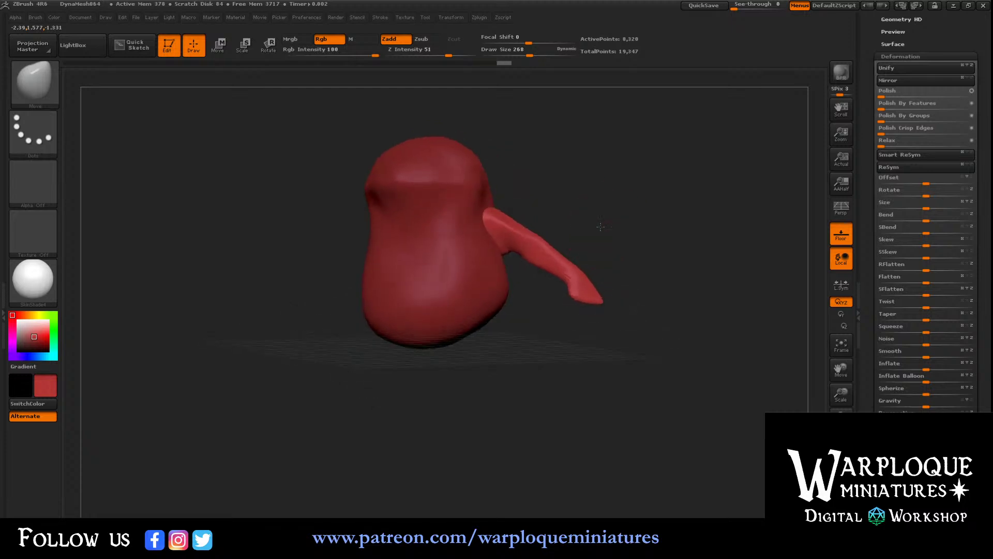
pyautogui.moveTo(599, 226)
pyautogui.mouseDown()
pyautogui.moveTo(549, 262)
pyautogui.moveTo(595, 212)
pyautogui.moveTo(554, 265)
pyautogui.moveTo(589, 280)
pyautogui.moveTo(641, 238)
pyautogui.mouseUp()
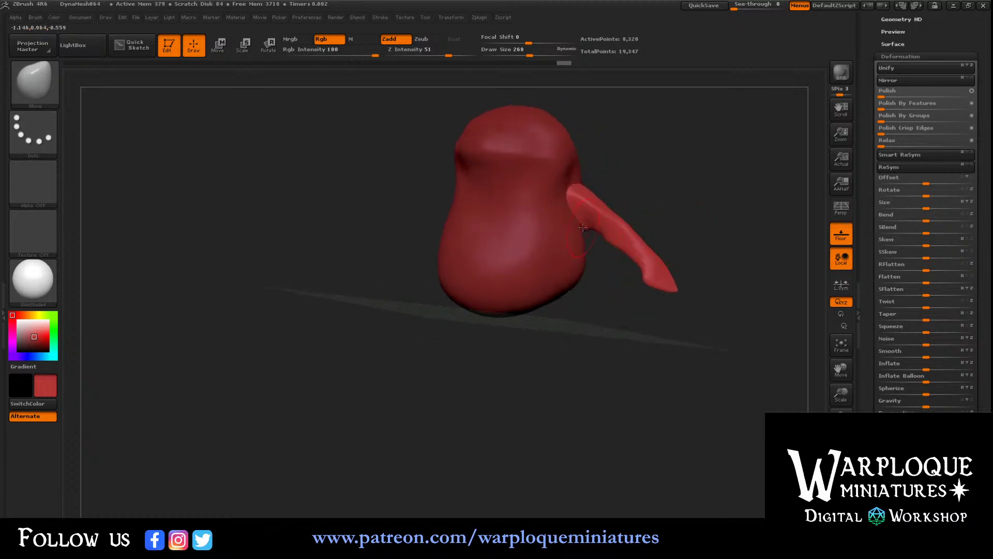
pyautogui.moveTo(573, 217); pyautogui.dragTo(683, 170)
pyautogui.moveTo(639, 391)
pyautogui.mouseDown()
pyautogui.moveTo(643, 404)
pyautogui.moveTo(630, 415)
pyautogui.moveTo(642, 403)
pyautogui.mouseUp()
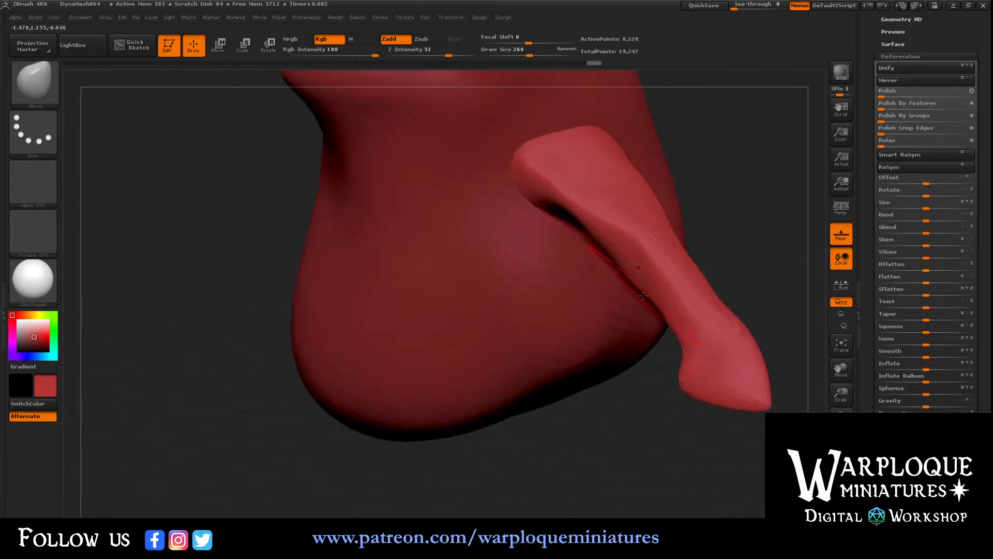
# - Refine the arm's contour with the Move brush, reshaping the upper arm and rounding the top of the shoulder
pyautogui.moveTo(557, 193)
pyautogui.mouseDown()
pyautogui.moveTo(584, 186)
pyautogui.moveTo(576, 195)
pyautogui.mouseUp()
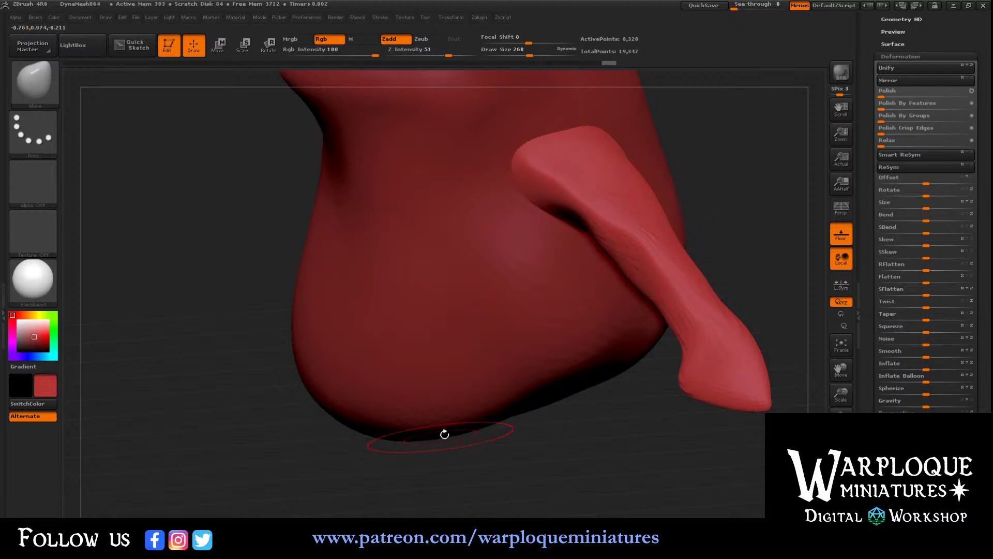
pyautogui.moveTo(699, 199); pyautogui.dragTo(720, 163)
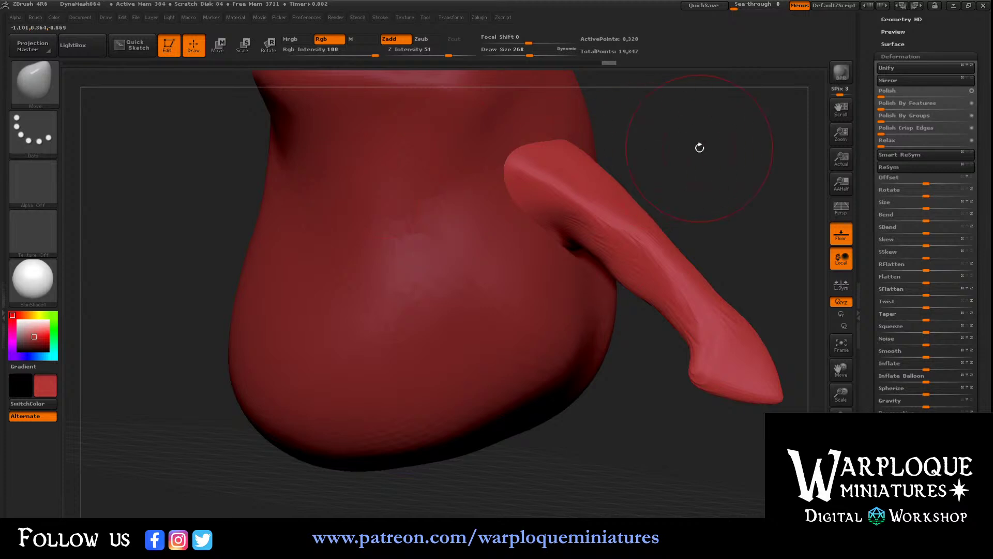
pyautogui.moveTo(699, 148); pyautogui.dragTo(690, 165)
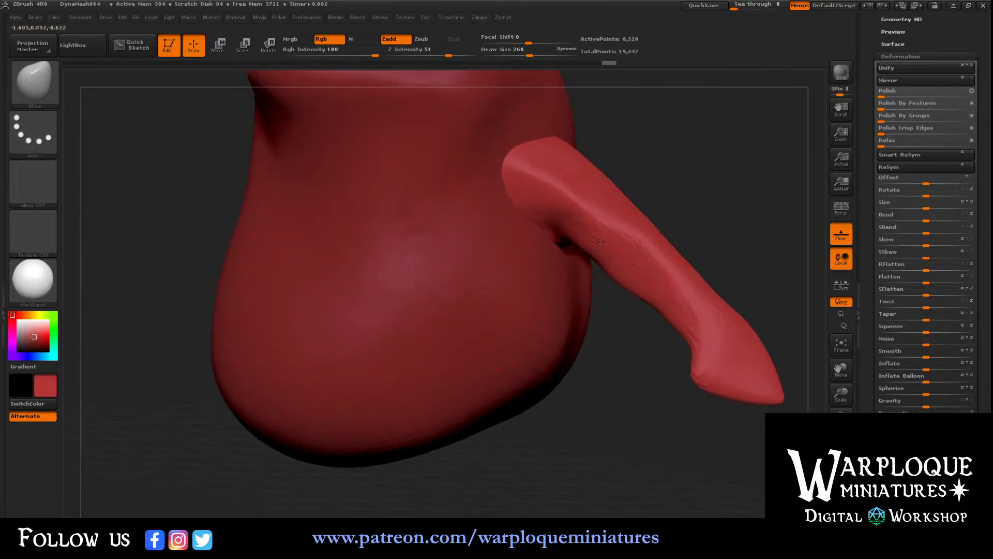
pyautogui.moveTo(602, 252); pyautogui.dragTo(632, 229)
pyautogui.moveTo(671, 179)
pyautogui.mouseDown()
pyautogui.moveTo(607, 183)
pyautogui.moveTo(615, 201)
pyautogui.mouseUp()
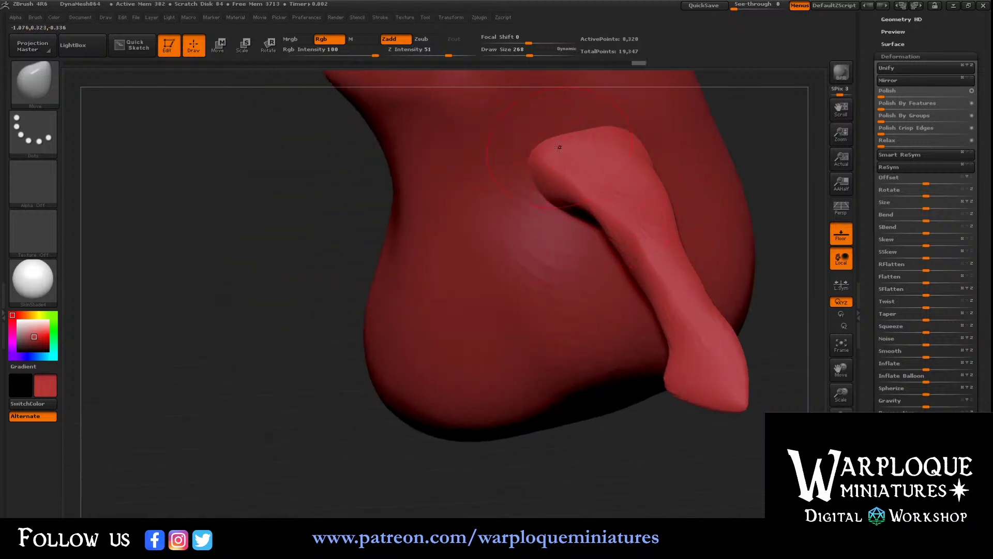
pyautogui.moveTo(576, 135); pyautogui.dragTo(572, 127)
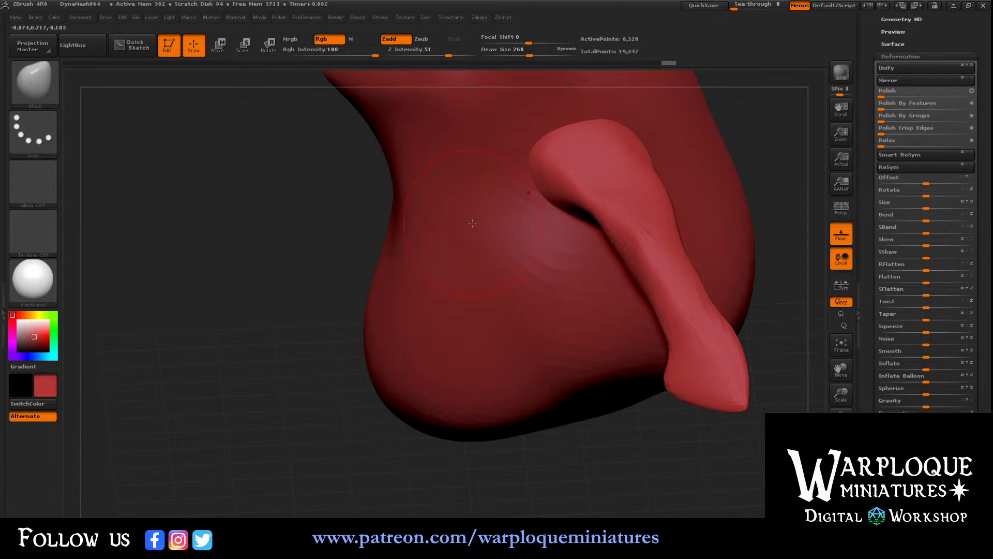
# - Display the polygon wireframe on the arm and examine how its mesh is stretched from several angles
pyautogui.moveTo(326, 330); pyautogui.dragTo(358, 300)
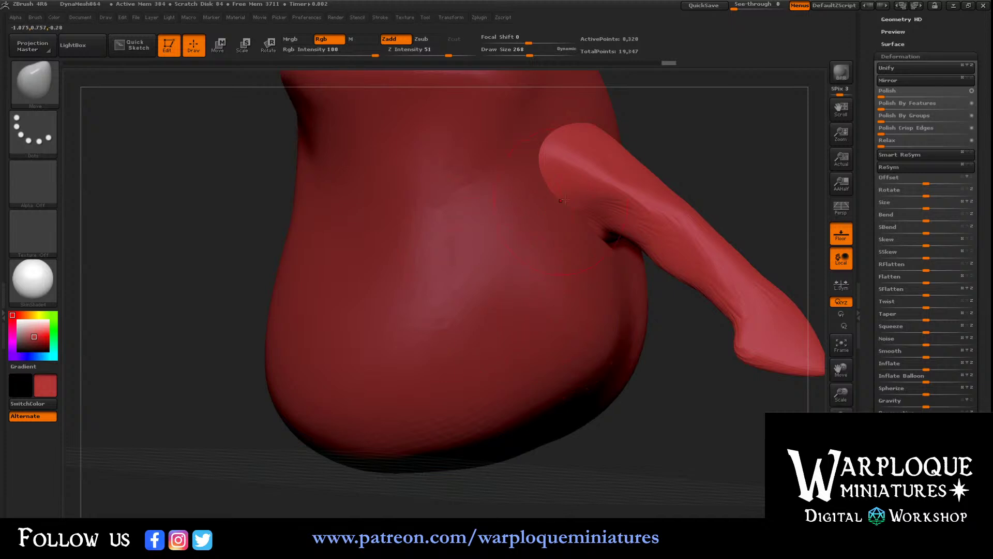
pyautogui.moveTo(686, 356); pyautogui.dragTo(696, 250)
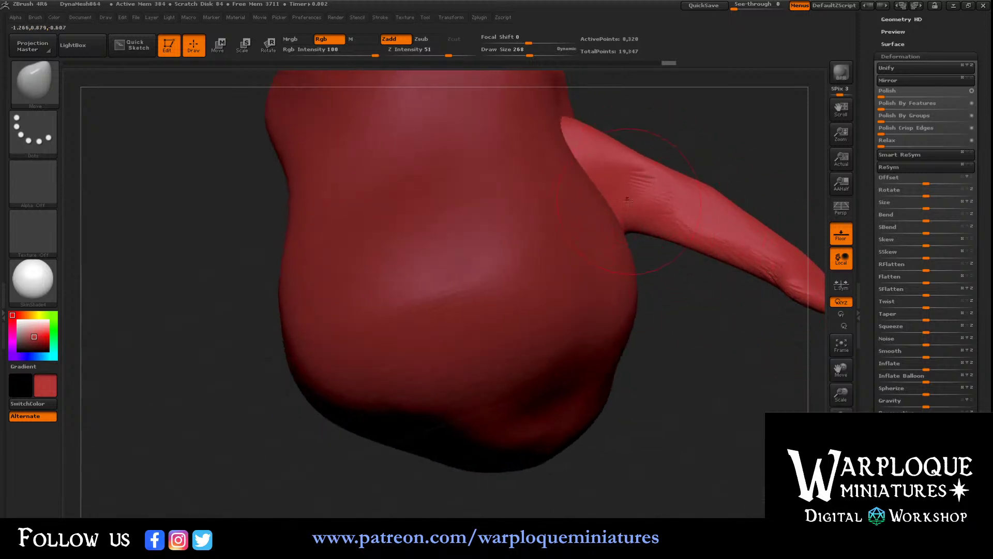
pyautogui.moveTo(709, 151)
pyautogui.mouseDown()
pyautogui.moveTo(651, 204)
pyautogui.moveTo(690, 187)
pyautogui.mouseUp()
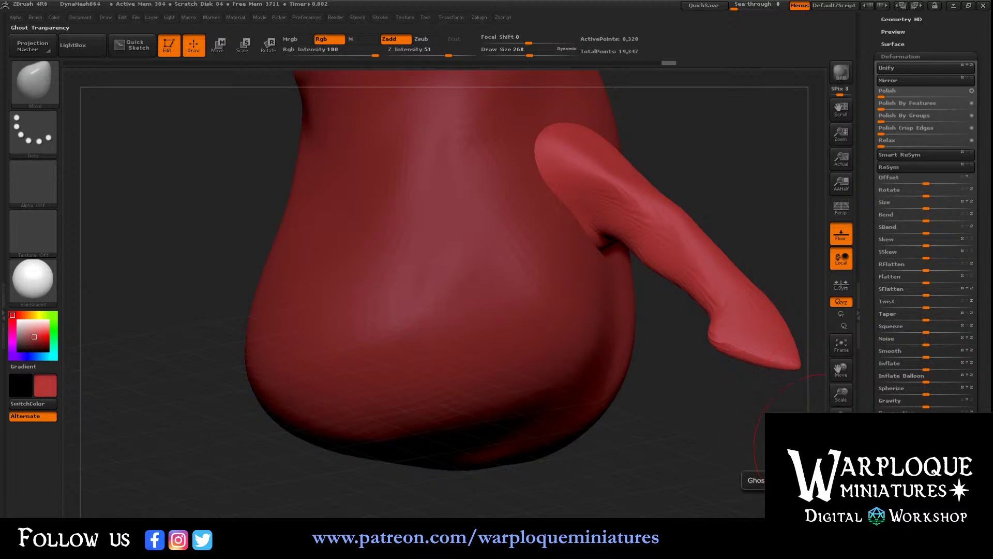
pyautogui.click(841, 443)
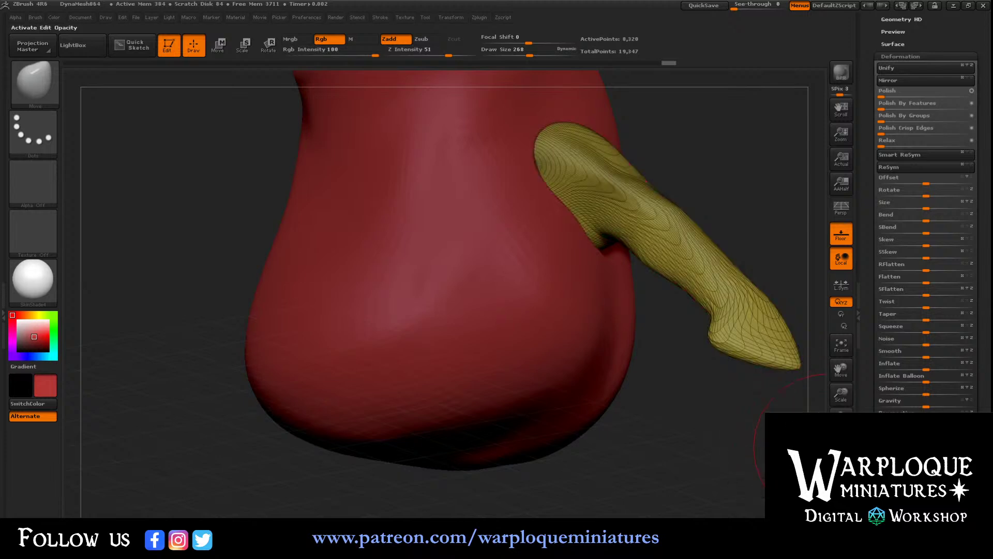
pyautogui.moveTo(753, 234)
pyautogui.mouseDown()
pyautogui.moveTo(736, 264)
pyautogui.moveTo(765, 224)
pyautogui.mouseUp()
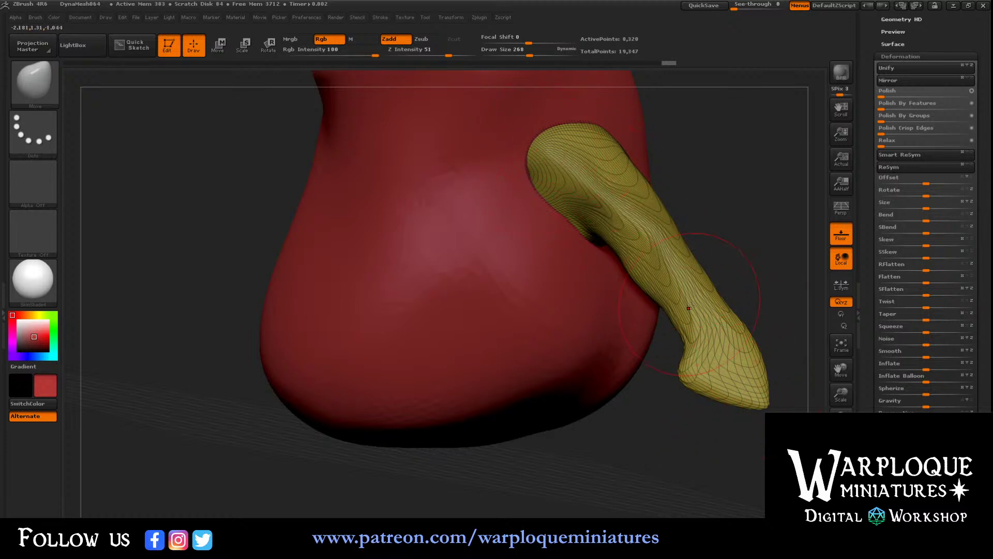
pyautogui.moveTo(728, 274); pyautogui.dragTo(822, 163)
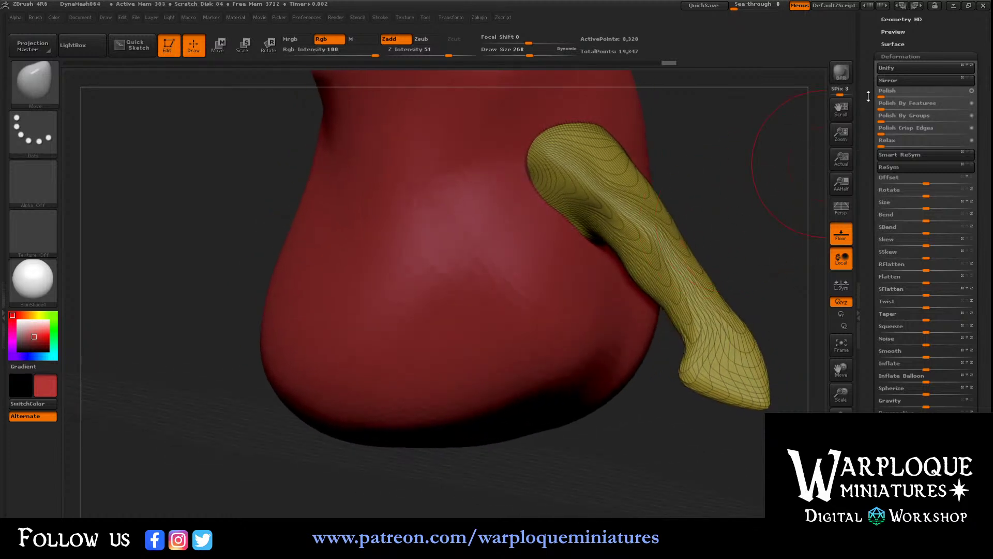
# - Remesh the arm with DynaMesh at resolution 128, with Polish turned on and Project turned off
pyautogui.scroll(3, 868, 96)
pyautogui.click(891, 72)
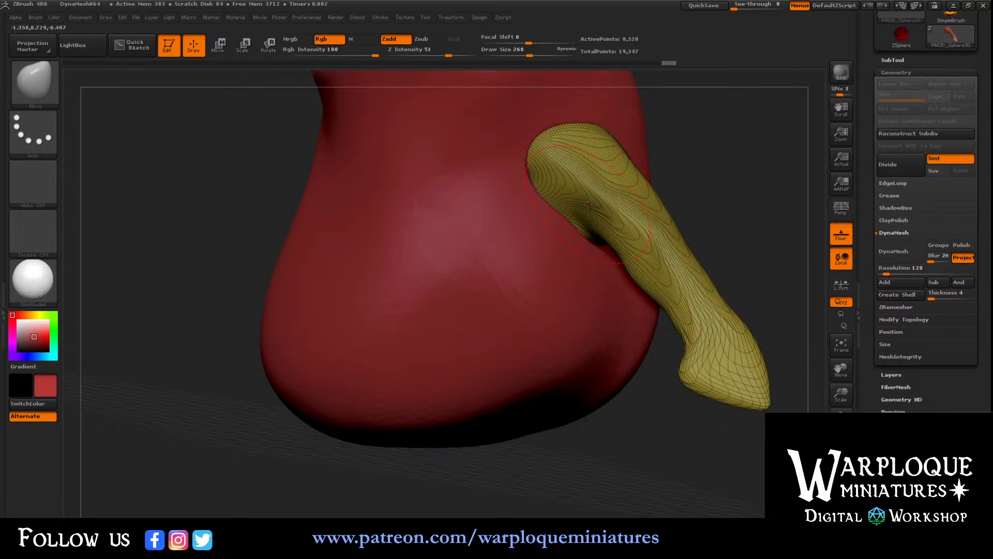
pyautogui.moveTo(704, 168); pyautogui.dragTo(614, 200)
pyautogui.moveTo(436, 289); pyautogui.dragTo(532, 273)
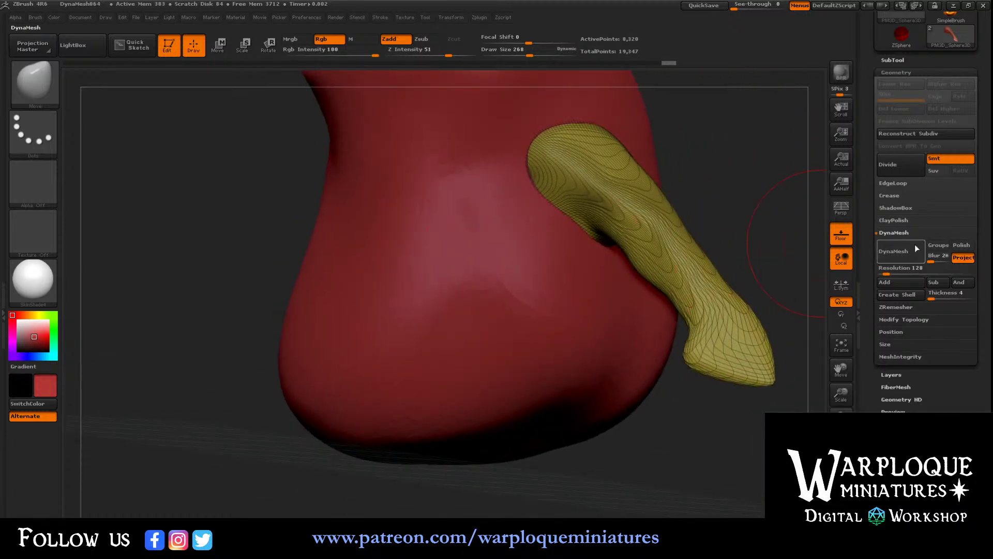
pyautogui.click(962, 258)
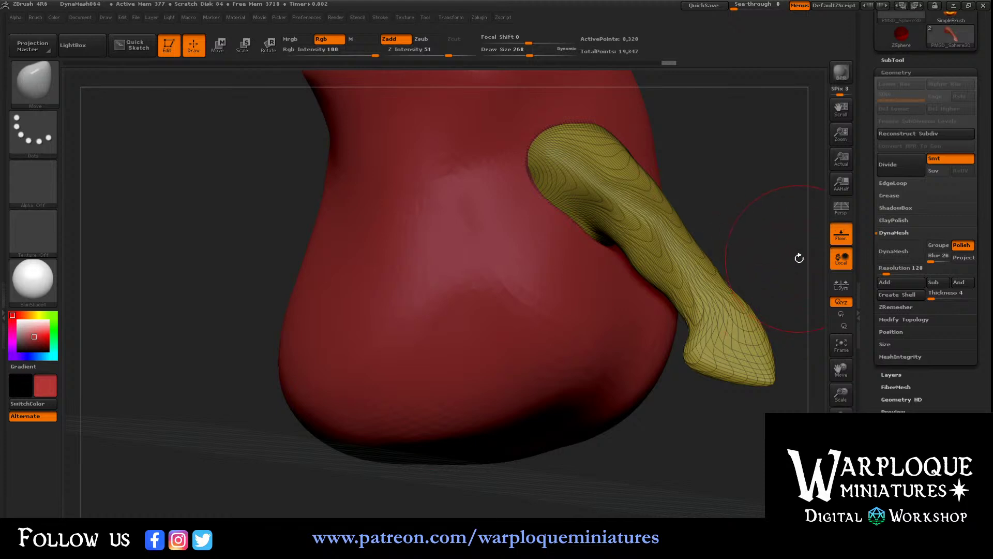
pyautogui.moveTo(768, 265); pyautogui.dragTo(780, 266)
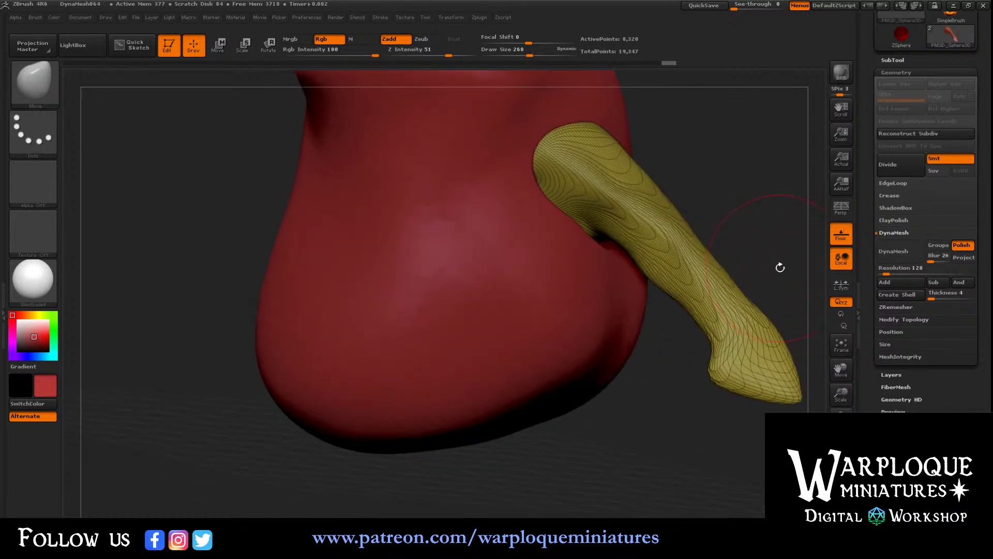
pyautogui.moveTo(718, 156); pyautogui.dragTo(683, 187)
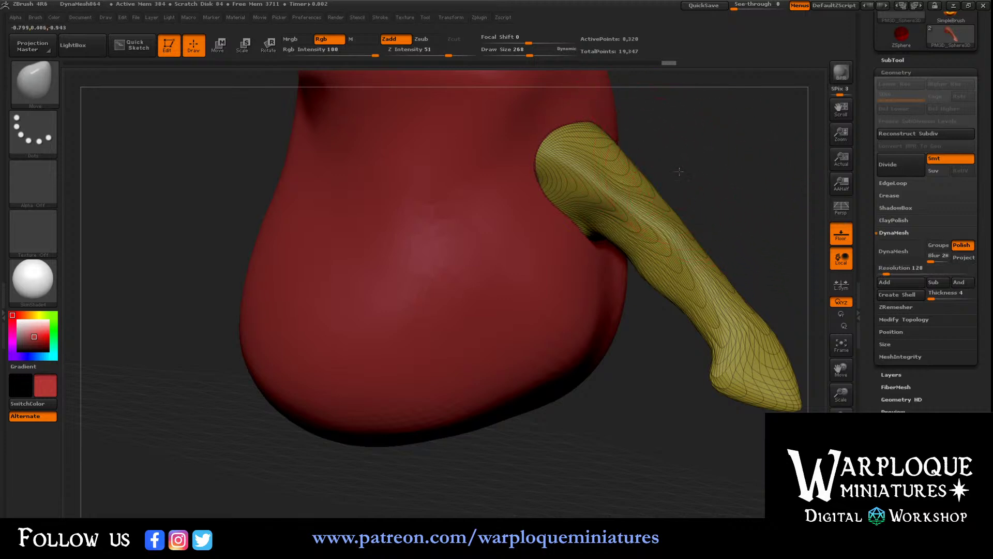
pyautogui.moveTo(679, 171); pyautogui.dragTo(679, 192)
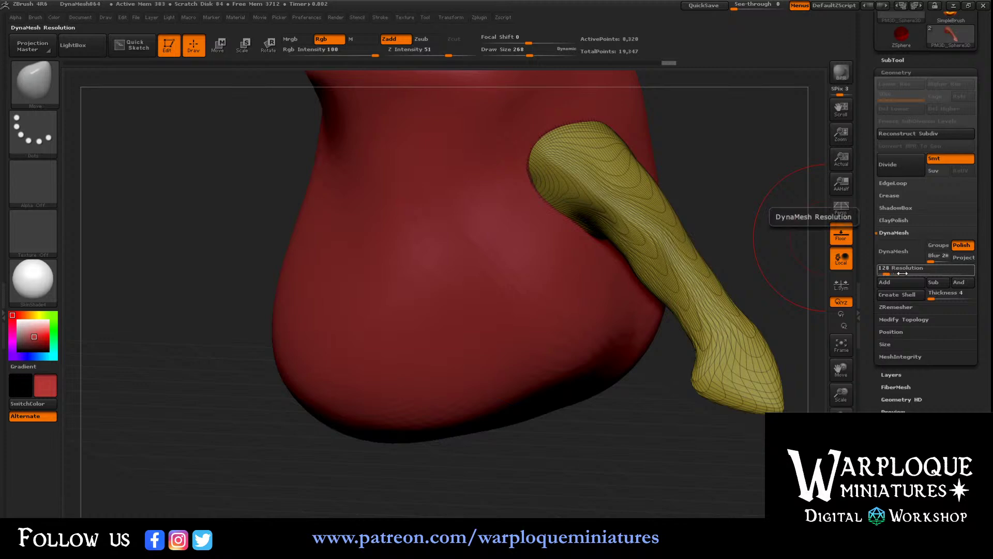
pyautogui.click(898, 252)
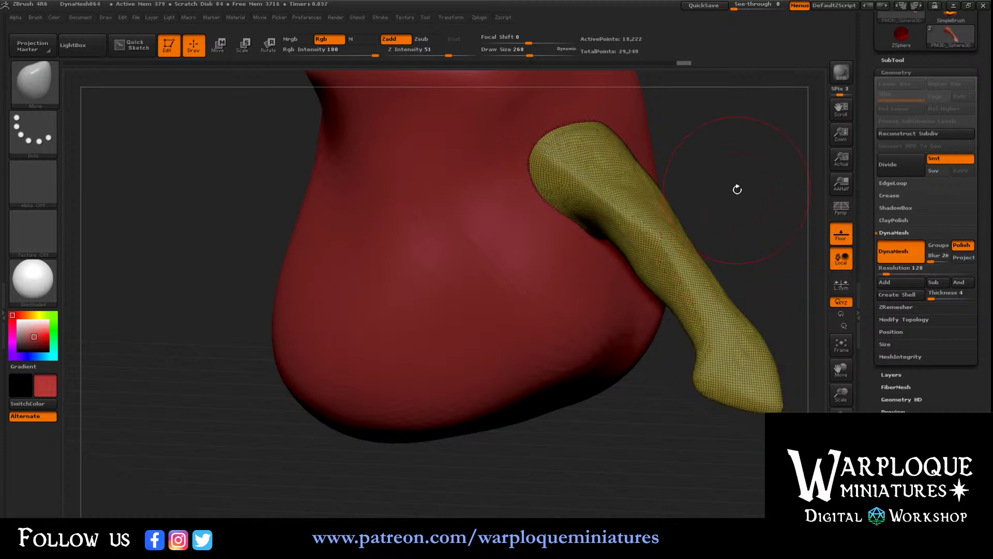
# - Examine the remeshed arm's polygon distribution from several angles and turn off its wireframe display
pyautogui.moveTo(737, 190); pyautogui.dragTo(657, 245)
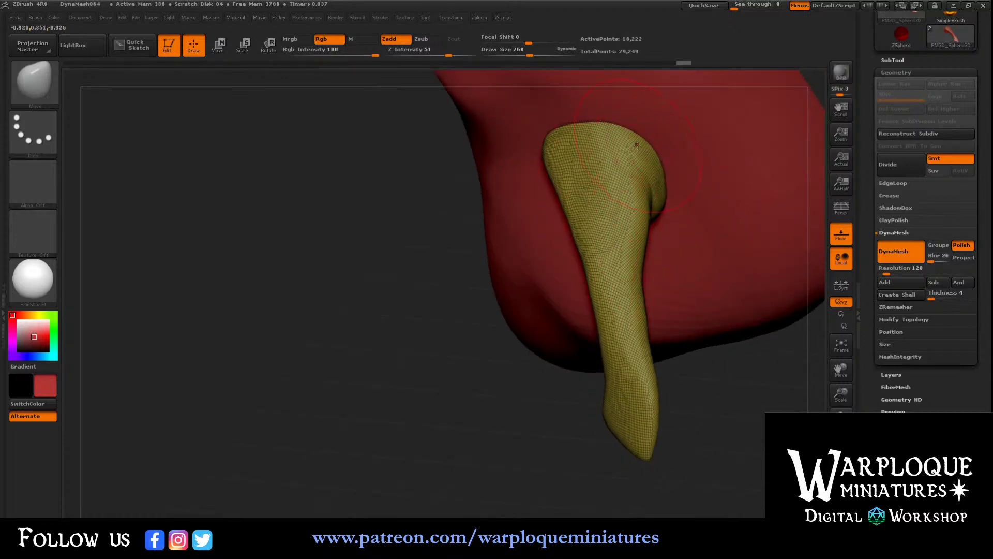
pyautogui.moveTo(459, 315); pyautogui.dragTo(724, 262)
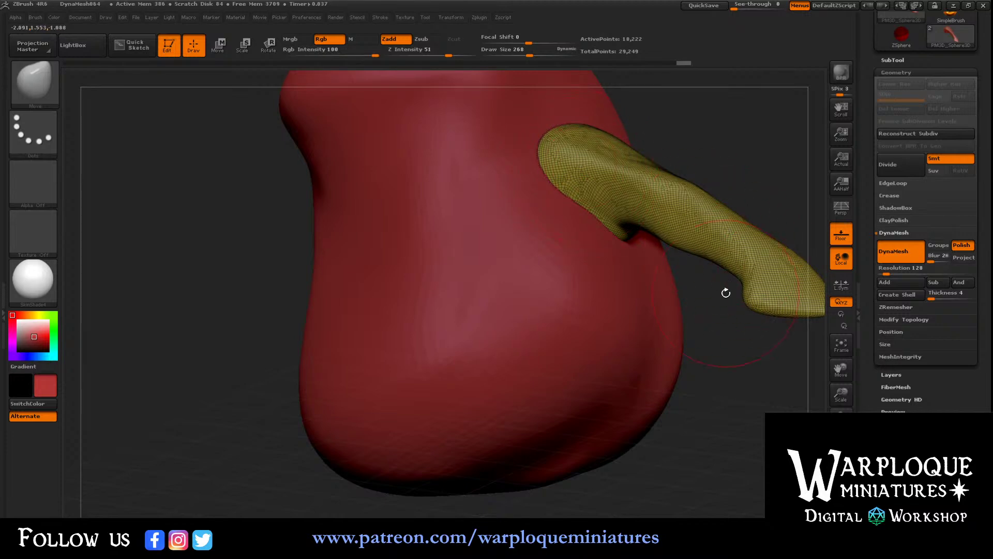
pyautogui.moveTo(752, 196); pyautogui.dragTo(470, 221)
pyautogui.moveTo(393, 215); pyautogui.dragTo(475, 223)
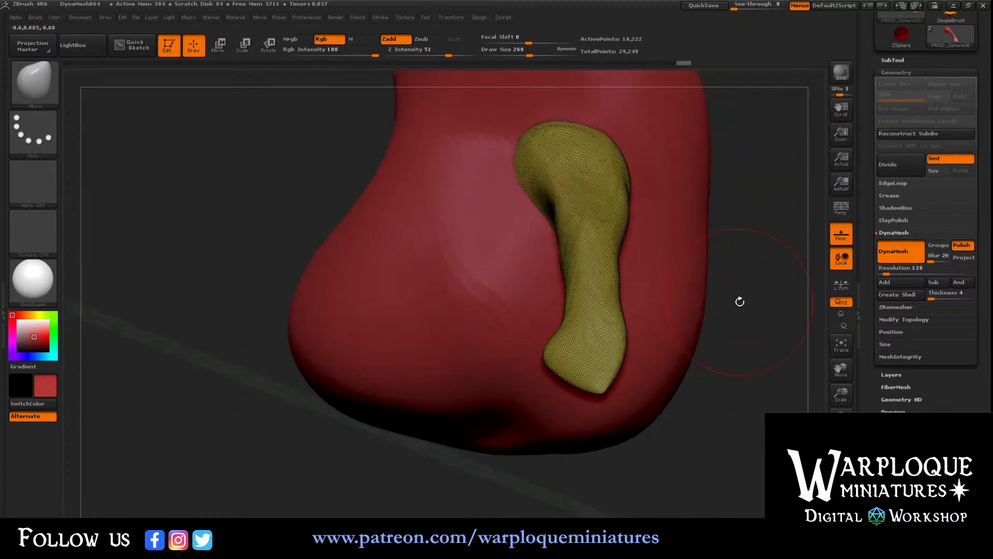
pyautogui.moveTo(756, 301)
pyautogui.mouseDown()
pyautogui.moveTo(771, 297)
pyautogui.moveTo(792, 315)
pyautogui.mouseUp()
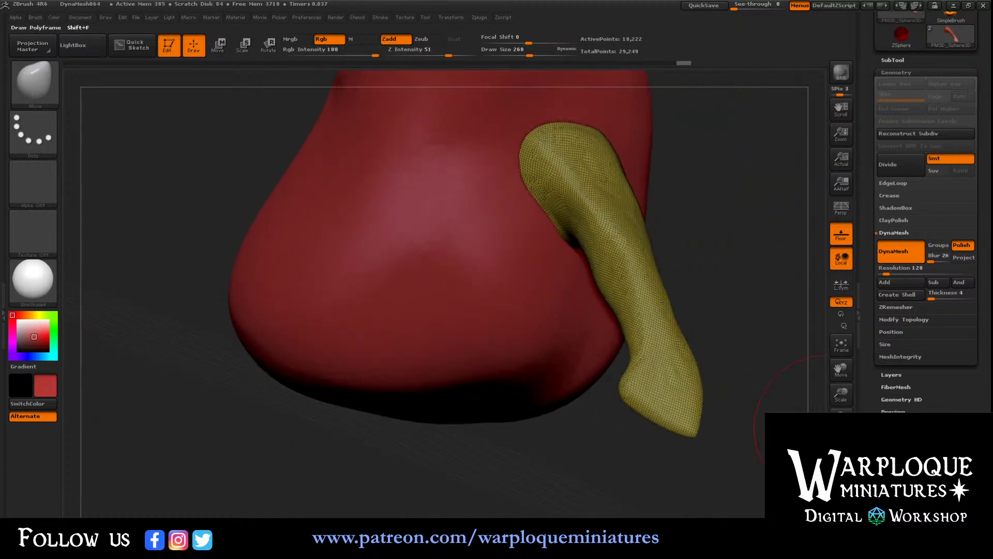
pyautogui.hotkey('shift', 'f')
pyautogui.moveTo(729, 335); pyautogui.dragTo(593, 117)
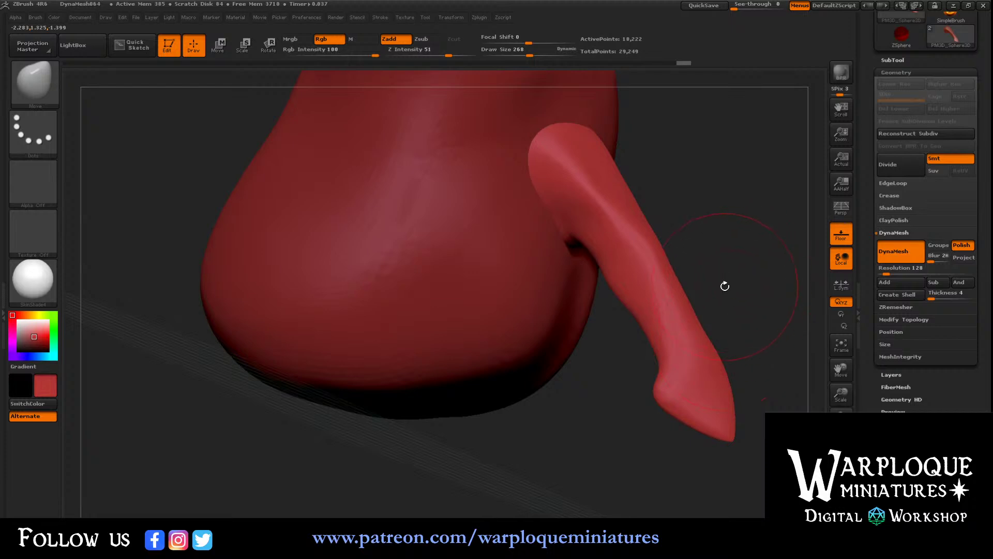
pyautogui.moveTo(724, 286); pyautogui.dragTo(713, 364)
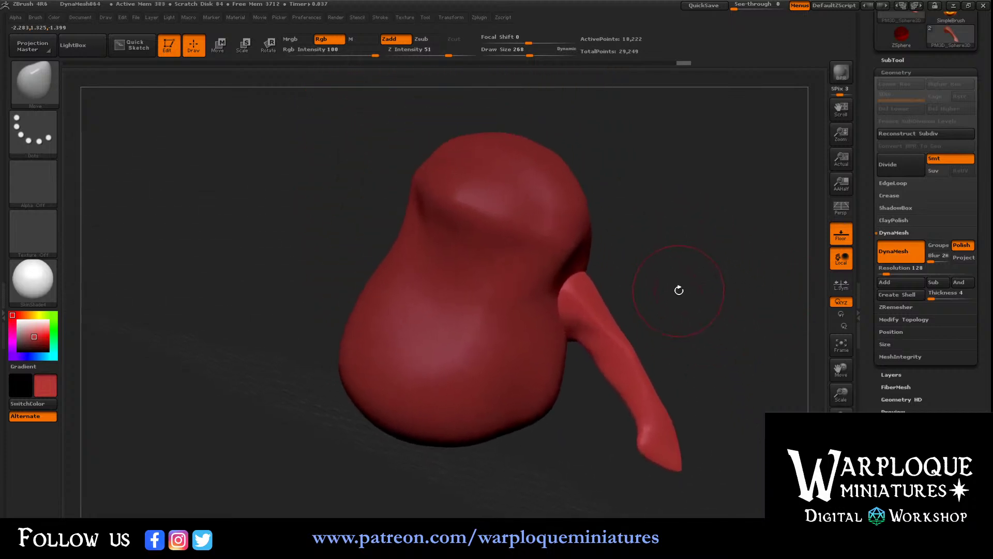
pyautogui.keyDown('shift'); pyautogui.moveTo(678, 290); pyautogui.dragTo(658, 281); pyautogui.keyUp('shift')
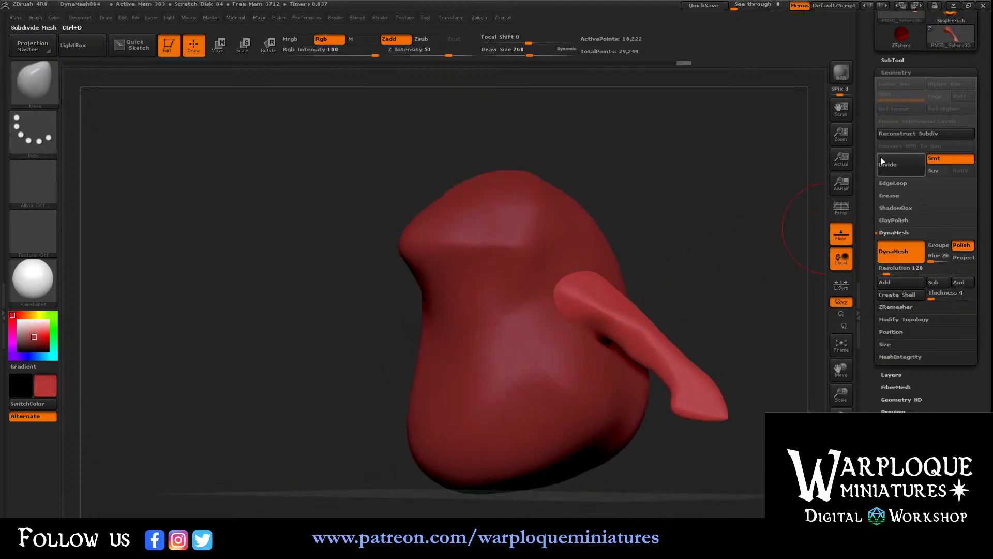
# - Duplicate the arm subtool and select the lower of the two copies
pyautogui.click(894, 60)
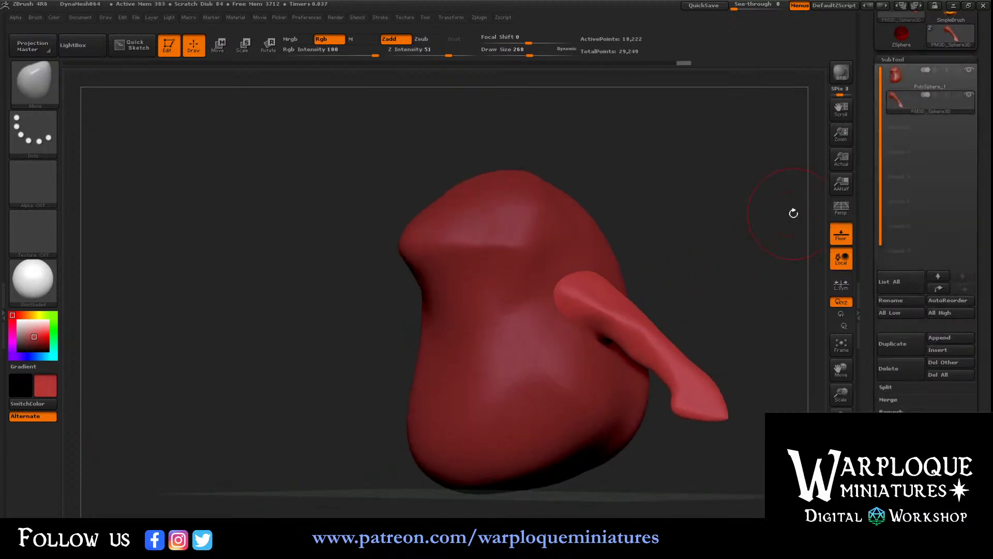
pyautogui.moveTo(793, 213); pyautogui.dragTo(731, 303)
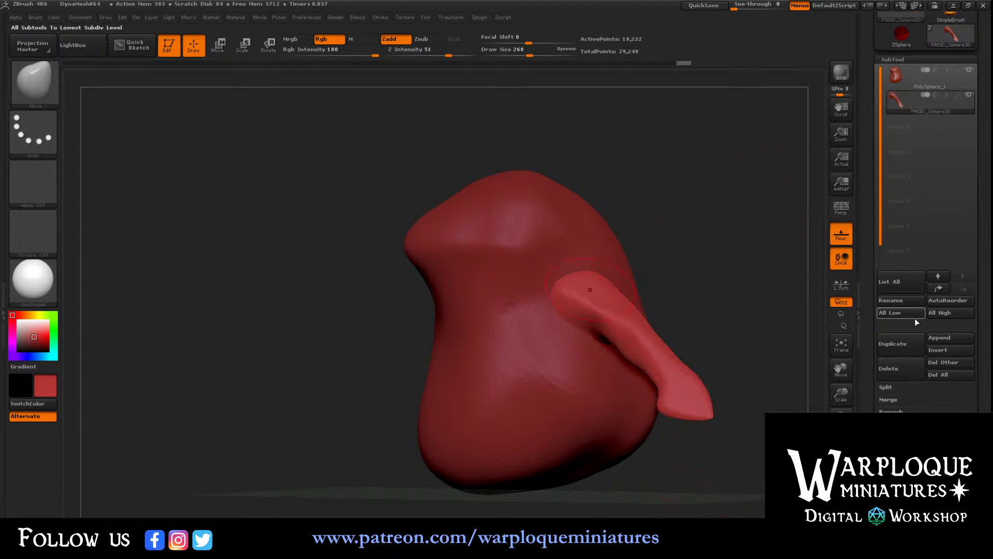
pyautogui.click(911, 347)
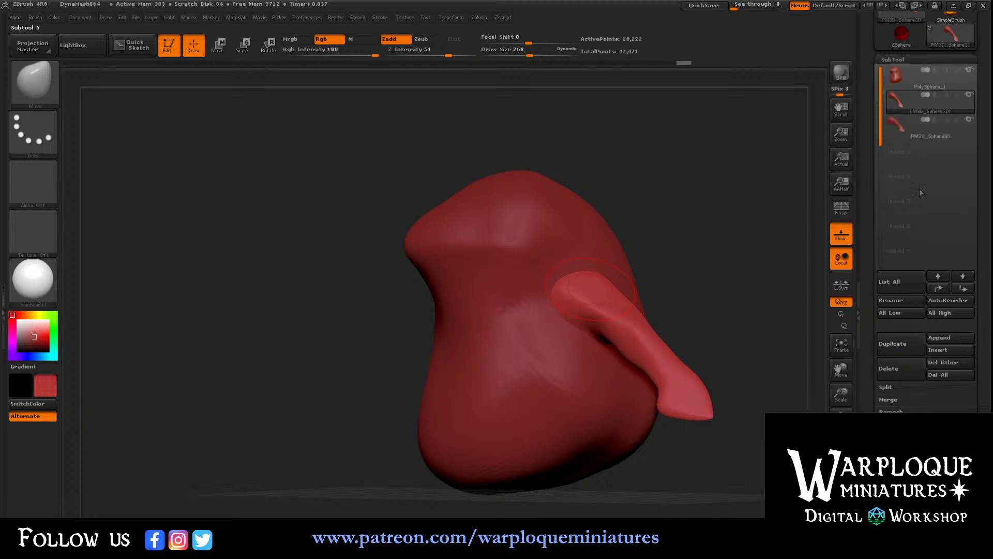
pyautogui.click(892, 136)
# - Shift the duplicated arm straight down to hip level using the Offset deformation
pyautogui.moveTo(864, 400); pyautogui.dragTo(868, 313)
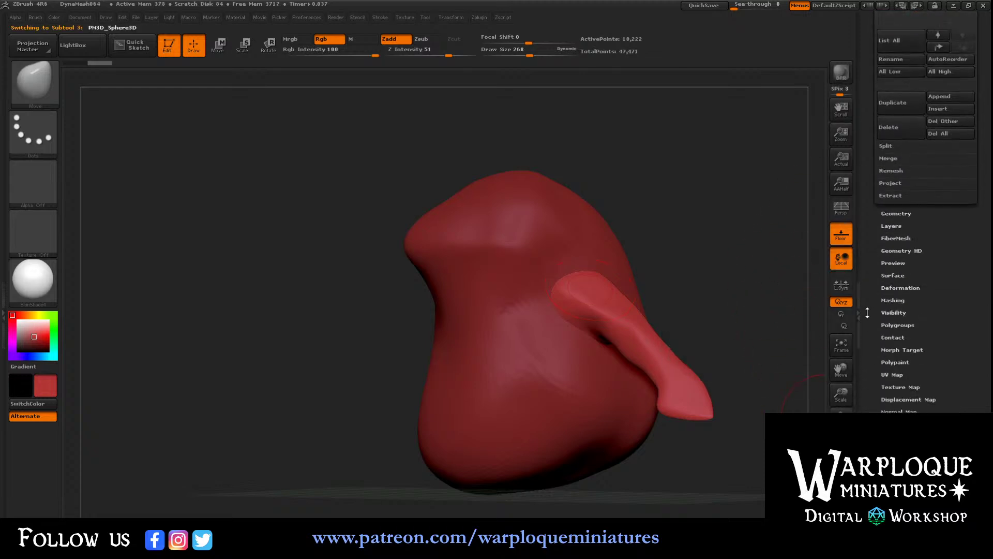
pyautogui.click(905, 287)
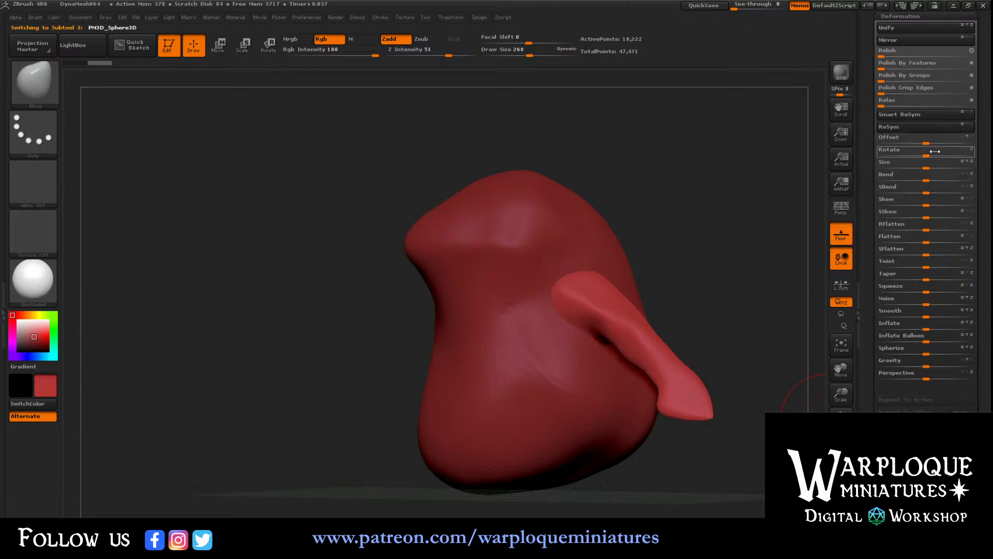
pyautogui.moveTo(929, 143); pyautogui.dragTo(953, 148)
pyautogui.moveTo(771, 252); pyautogui.dragTo(538, 242)
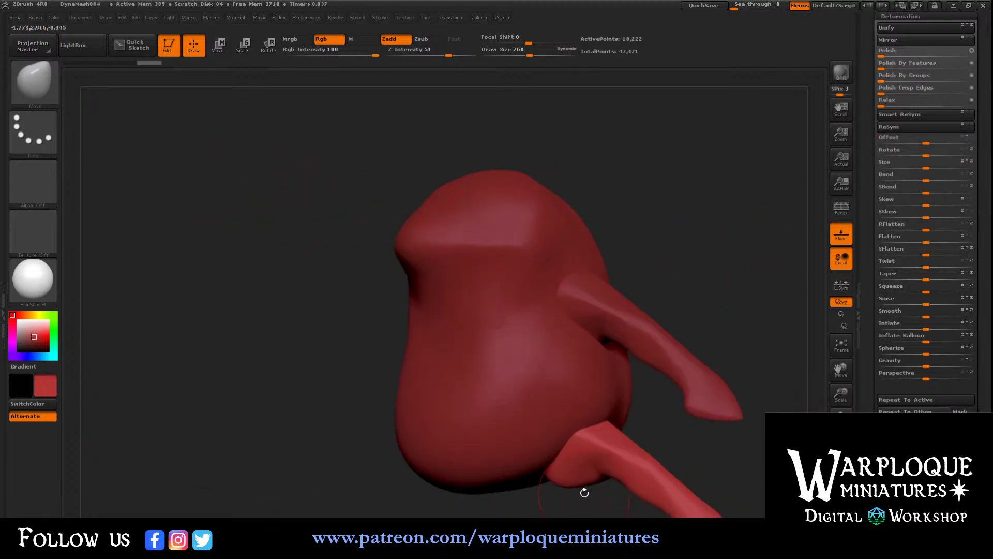
# - Widen the upper end of the lowered limb with the Move brush to start a thigh at the hip
pyautogui.moveTo(701, 455); pyautogui.dragTo(603, 492)
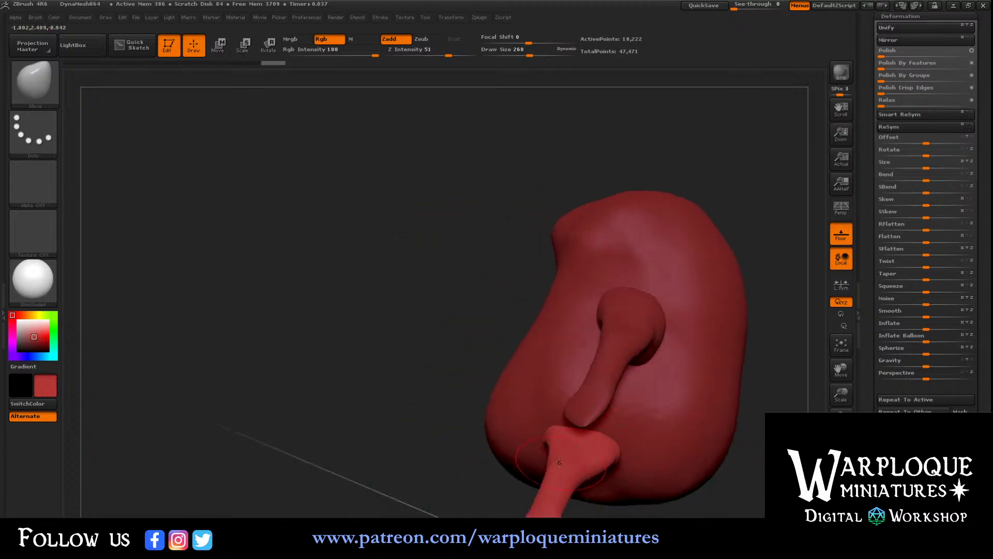
pyautogui.moveTo(530, 473); pyautogui.dragTo(536, 437)
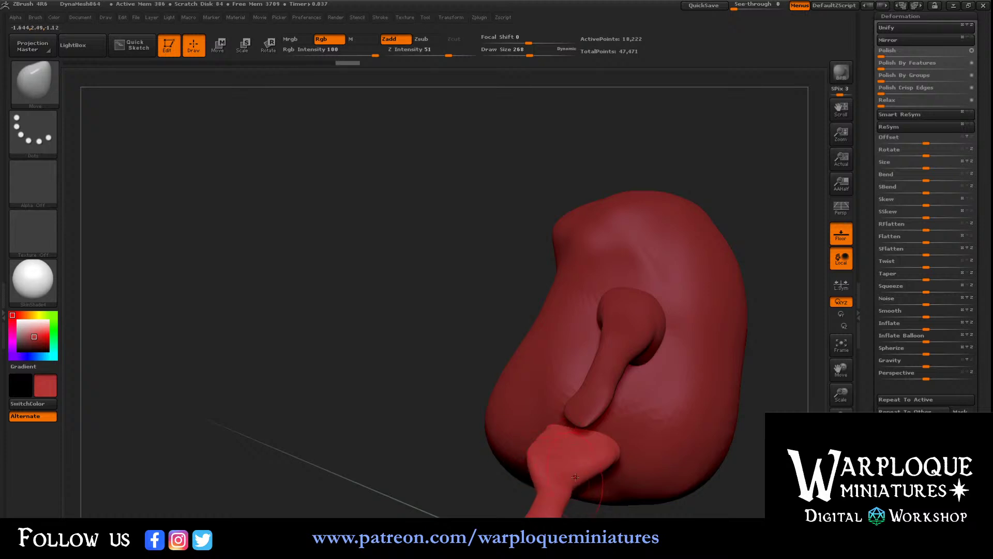
pyautogui.moveTo(581, 485); pyautogui.dragTo(532, 474)
pyautogui.moveTo(480, 433); pyautogui.dragTo(533, 514)
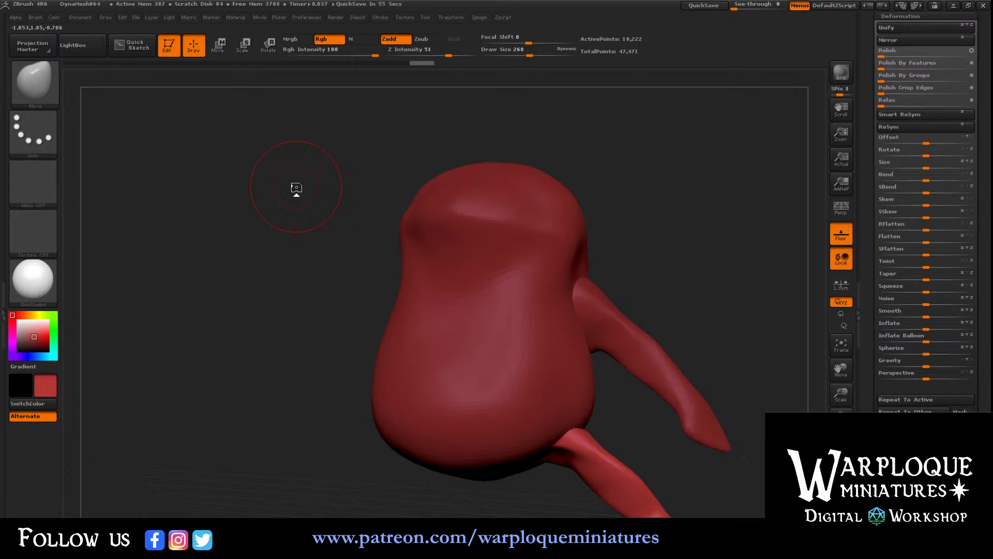
pyautogui.moveTo(588, 190); pyautogui.dragTo(468, 87)
# - Draw a transpose rotate line along the leg from the hip, swing the leg downward, and return to draw mode
pyautogui.press('r')
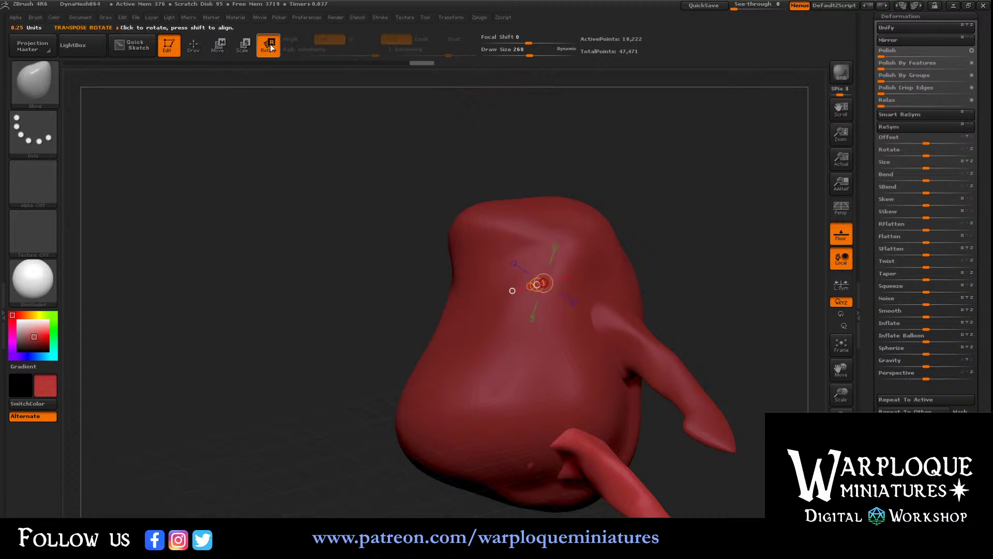
pyautogui.moveTo(692, 279); pyautogui.dragTo(722, 330)
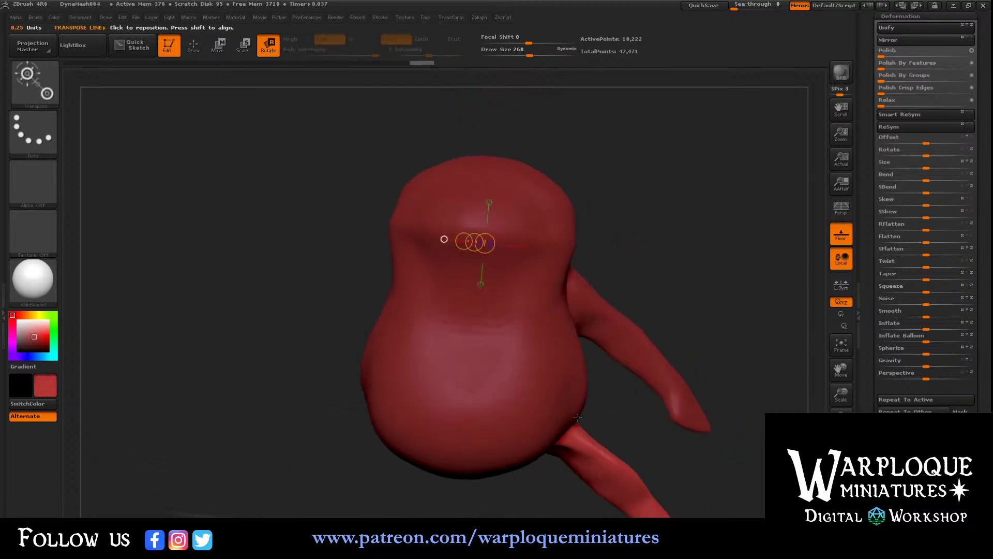
pyautogui.moveTo(561, 421)
pyautogui.mouseDown()
pyautogui.moveTo(605, 451)
pyautogui.moveTo(623, 487)
pyautogui.mouseUp()
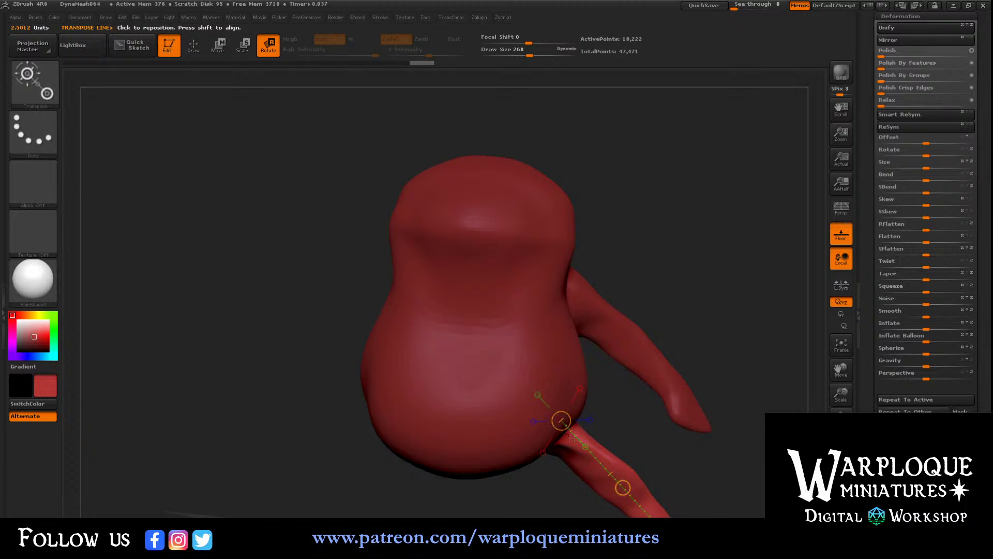
pyautogui.moveTo(561, 421); pyautogui.dragTo(554, 421)
pyautogui.moveTo(679, 557); pyautogui.dragTo(610, 558)
pyautogui.moveTo(724, 486); pyautogui.dragTo(673, 465)
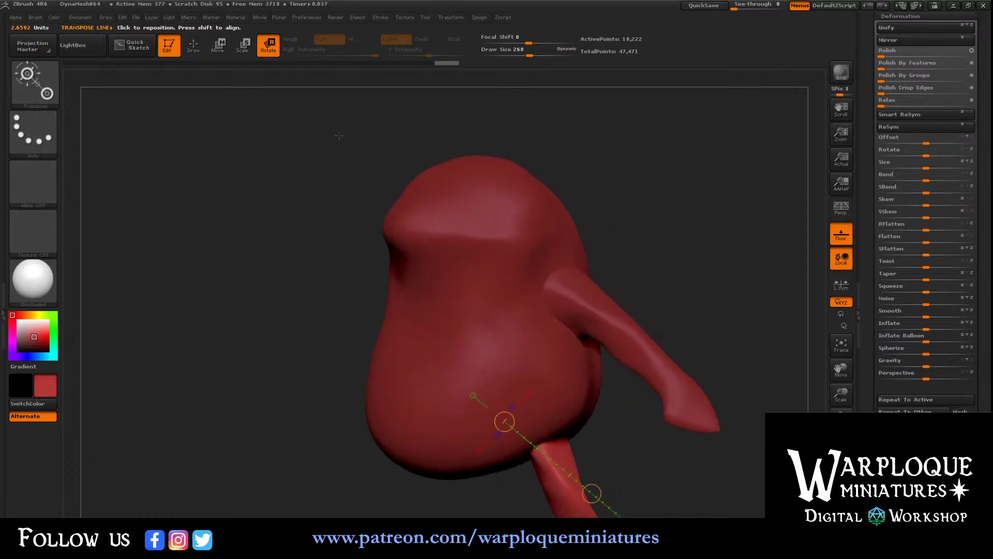
pyautogui.click(193, 46)
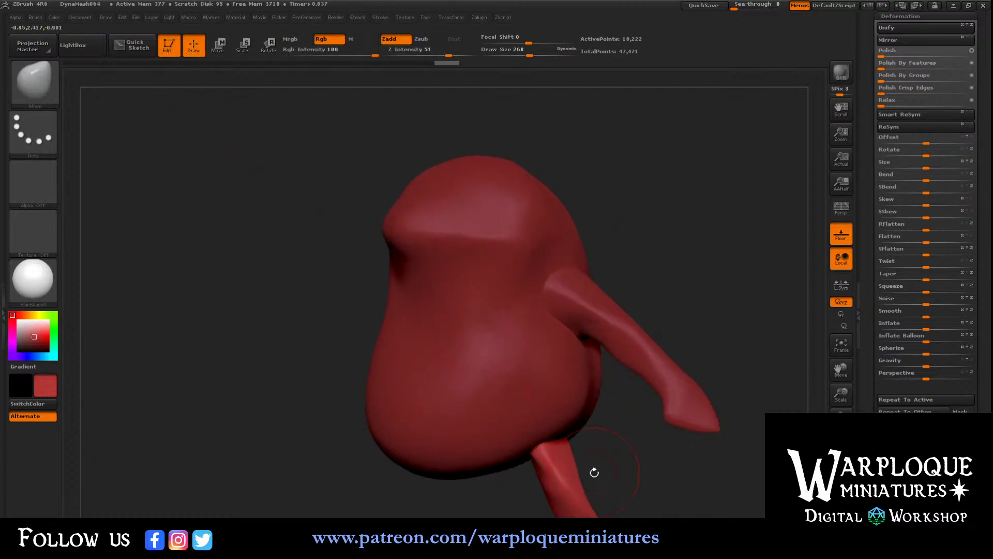
# - Pull the top of the leg up into the body and bulk out the thigh from front and back with the Move brush
pyautogui.moveTo(567, 447); pyautogui.dragTo(582, 433)
pyautogui.moveTo(577, 473)
pyautogui.mouseDown()
pyautogui.moveTo(591, 472)
pyautogui.moveTo(589, 440)
pyautogui.moveTo(574, 434)
pyautogui.moveTo(556, 455)
pyautogui.moveTo(585, 425)
pyautogui.mouseUp()
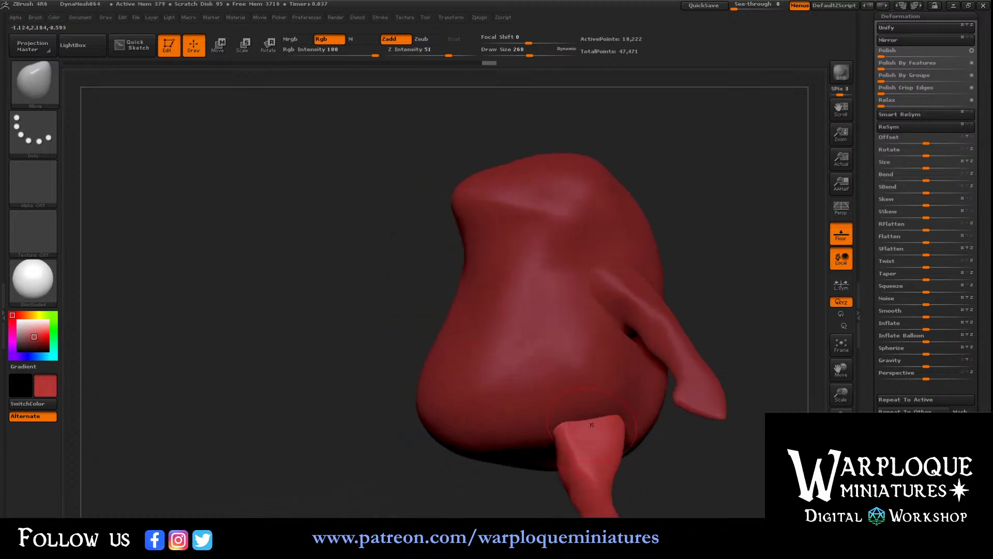
pyautogui.moveTo(573, 467); pyautogui.dragTo(584, 463)
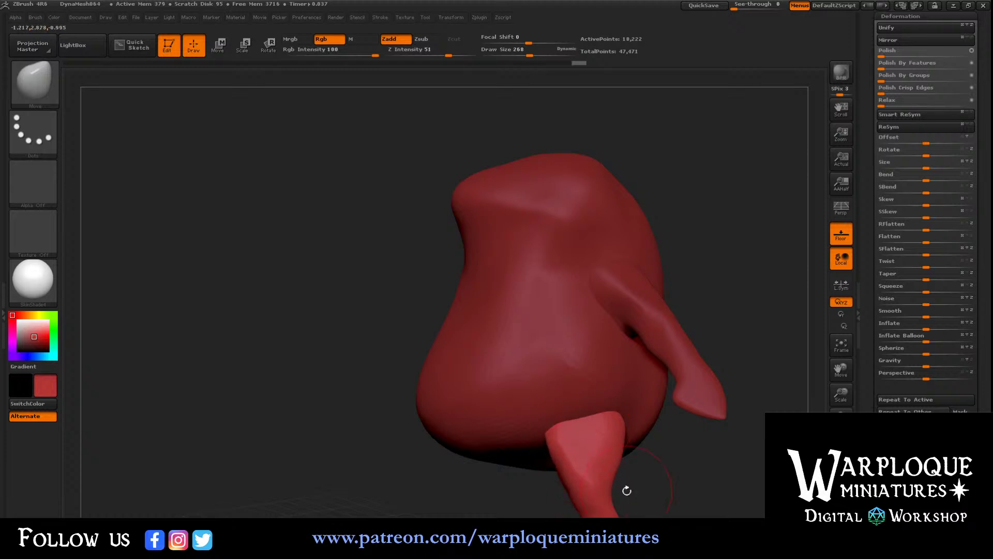
pyautogui.moveTo(625, 490); pyautogui.dragTo(581, 478)
pyautogui.moveTo(623, 509)
pyautogui.mouseDown()
pyautogui.moveTo(647, 513)
pyautogui.moveTo(572, 500)
pyautogui.moveTo(559, 491)
pyautogui.moveTo(562, 472)
pyautogui.moveTo(546, 486)
pyautogui.mouseUp()
pyautogui.moveTo(521, 445); pyautogui.dragTo(595, 458)
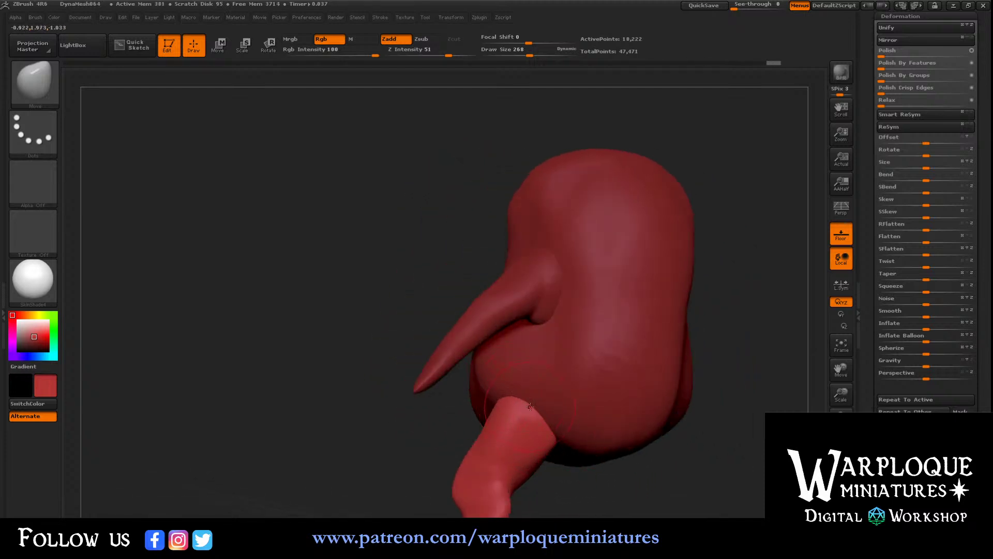
pyautogui.moveTo(530, 407)
pyautogui.mouseDown()
pyautogui.moveTo(561, 445)
pyautogui.moveTo(517, 414)
pyautogui.moveTo(534, 408)
pyautogui.moveTo(561, 451)
pyautogui.mouseUp()
pyautogui.moveTo(528, 480)
pyautogui.mouseDown()
pyautogui.moveTo(560, 459)
pyautogui.moveTo(524, 451)
pyautogui.mouseUp()
pyautogui.moveTo(651, 471)
pyautogui.mouseDown()
pyautogui.moveTo(627, 476)
pyautogui.moveTo(615, 499)
pyautogui.moveTo(623, 510)
pyautogui.mouseUp()
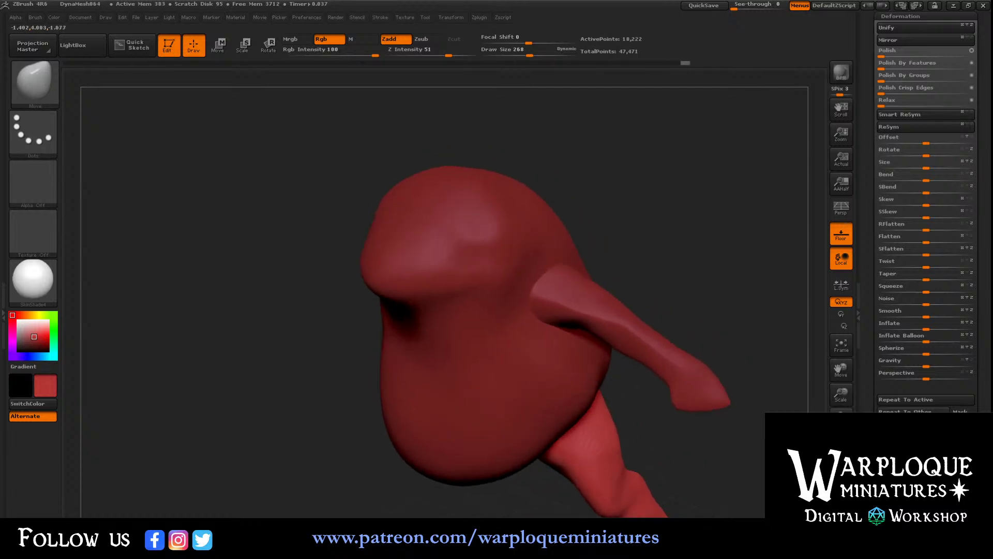
# - Try to pull the heel down below the ankle with the Move brush and smooth it
pyautogui.moveTo(729, 502)
pyautogui.mouseDown()
pyautogui.moveTo(599, 368)
pyautogui.moveTo(417, 406)
pyautogui.moveTo(396, 420)
pyautogui.mouseUp()
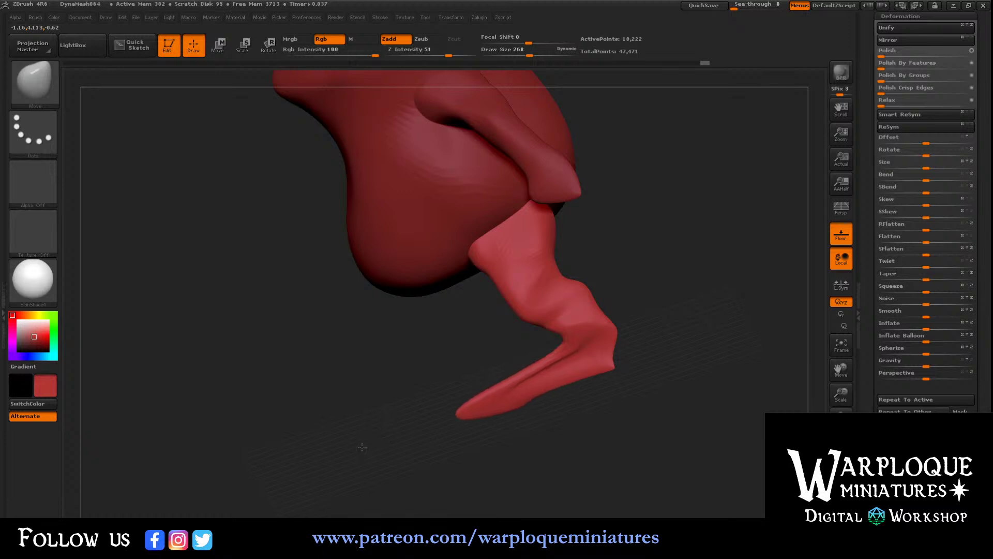
pyautogui.moveTo(672, 351); pyautogui.dragTo(699, 395)
pyautogui.moveTo(565, 381)
pyautogui.mouseDown()
pyautogui.moveTo(604, 408)
pyautogui.moveTo(585, 373)
pyautogui.mouseUp()
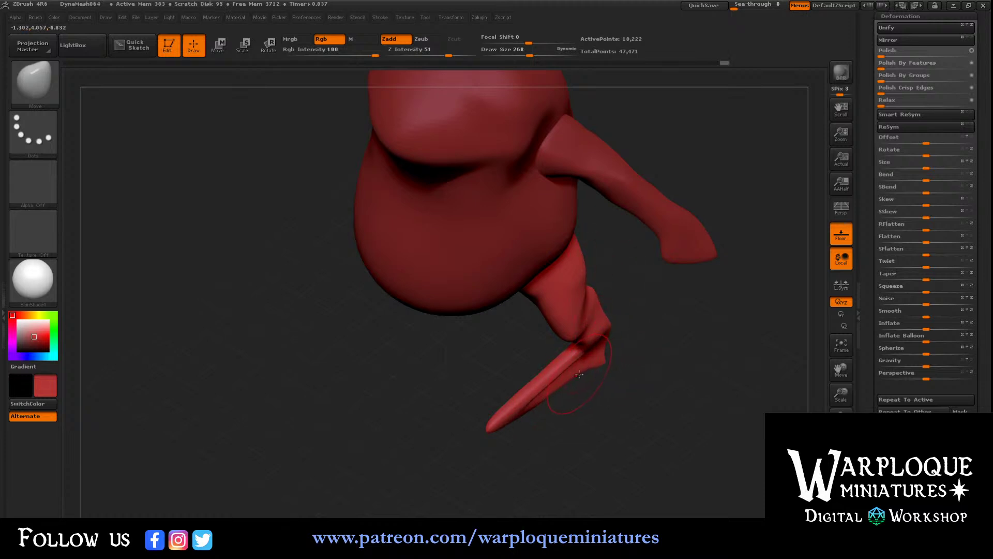
pyautogui.moveTo(579, 374); pyautogui.dragTo(603, 411)
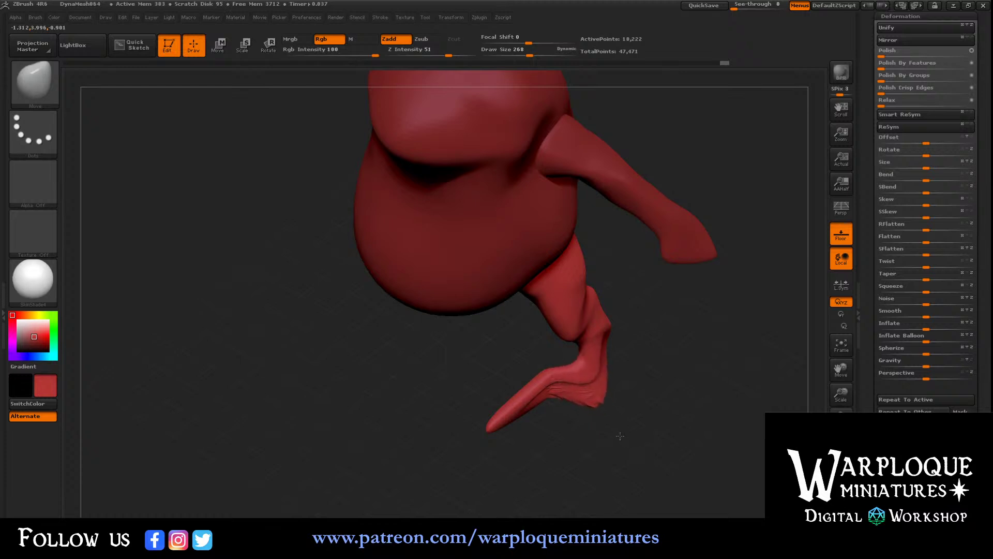
pyautogui.moveTo(600, 401)
pyautogui.keyDown('shift'); pyautogui.mouseDown()
pyautogui.moveTo(567, 373)
pyautogui.moveTo(610, 360)
pyautogui.moveTo(615, 372)
pyautogui.moveTo(649, 337)
pyautogui.mouseUp(); pyautogui.keyUp('shift')
# - Rebuild the leg's mesh by running DynaMesh at resolution 128
pyautogui.moveTo(869, 22); pyautogui.dragTo(868, 140)
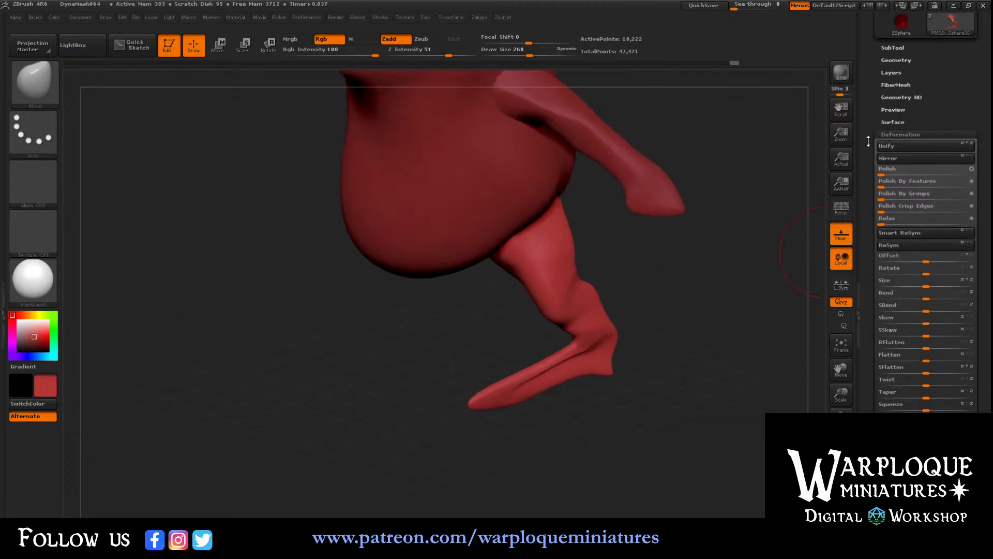
pyautogui.click(896, 60)
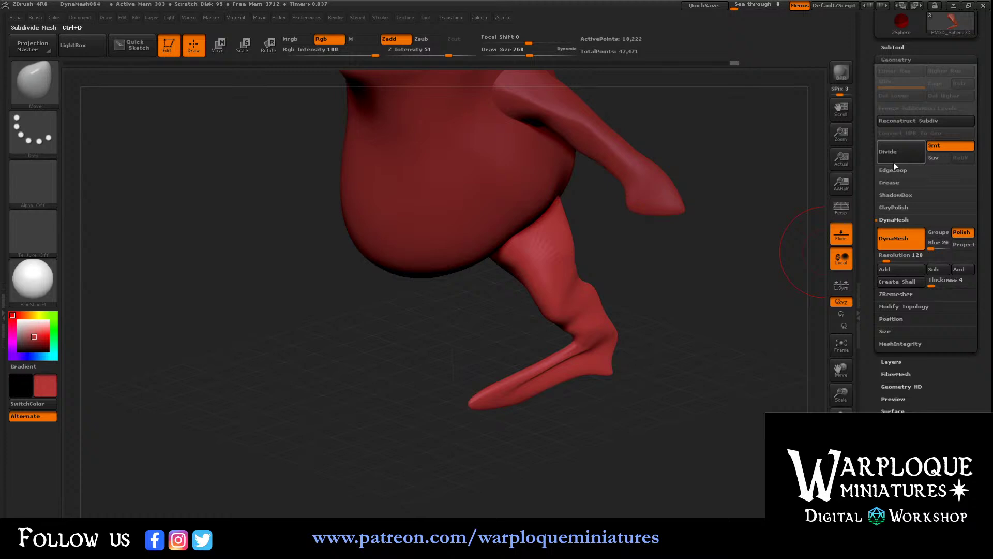
pyautogui.click(896, 239)
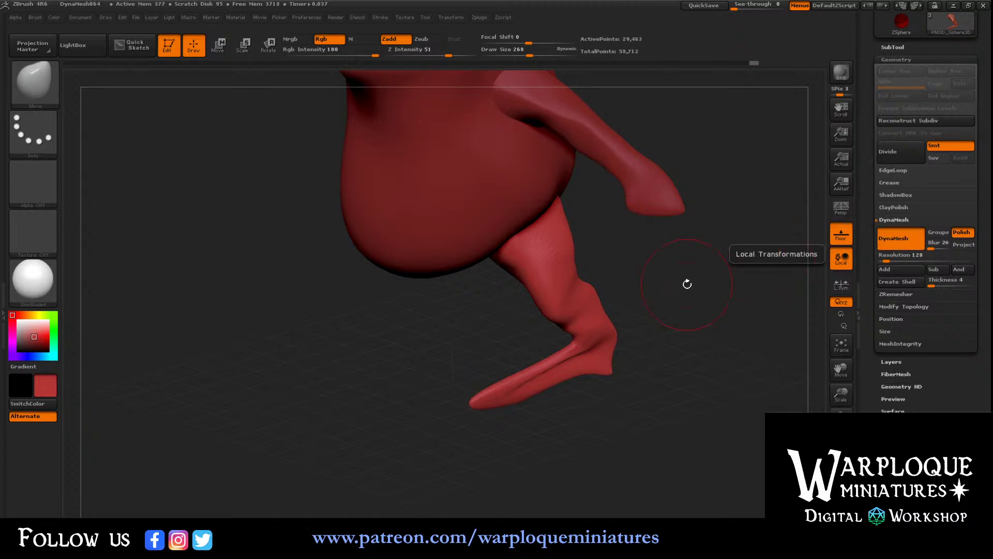
# - Try to stretch the heel of the remeshed leg downward with the Move brush
pyautogui.moveTo(585, 368); pyautogui.dragTo(590, 425)
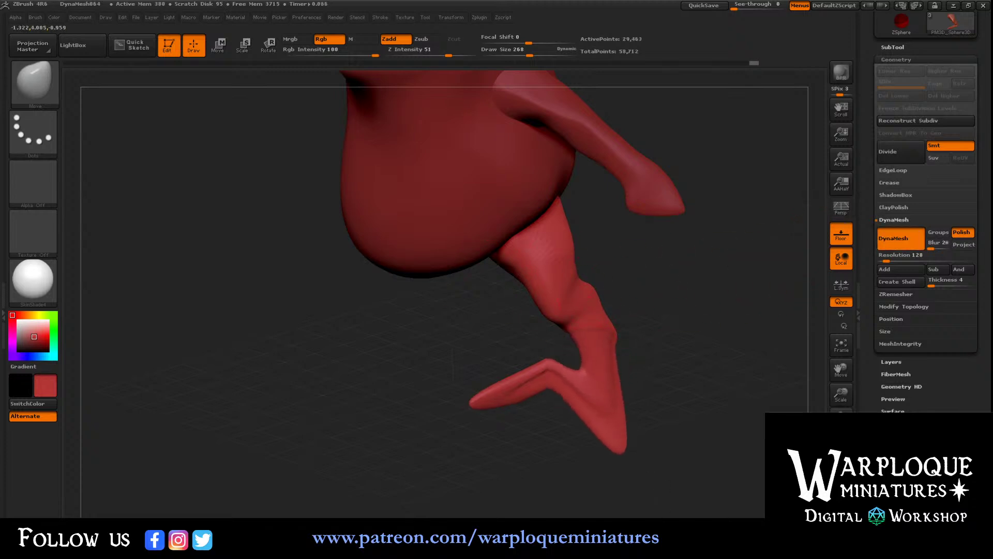
pyautogui.moveTo(643, 368)
pyautogui.mouseDown()
pyautogui.moveTo(653, 365)
pyautogui.moveTo(600, 359)
pyautogui.moveTo(584, 371)
pyautogui.mouseUp()
pyautogui.moveTo(613, 387); pyautogui.dragTo(583, 383)
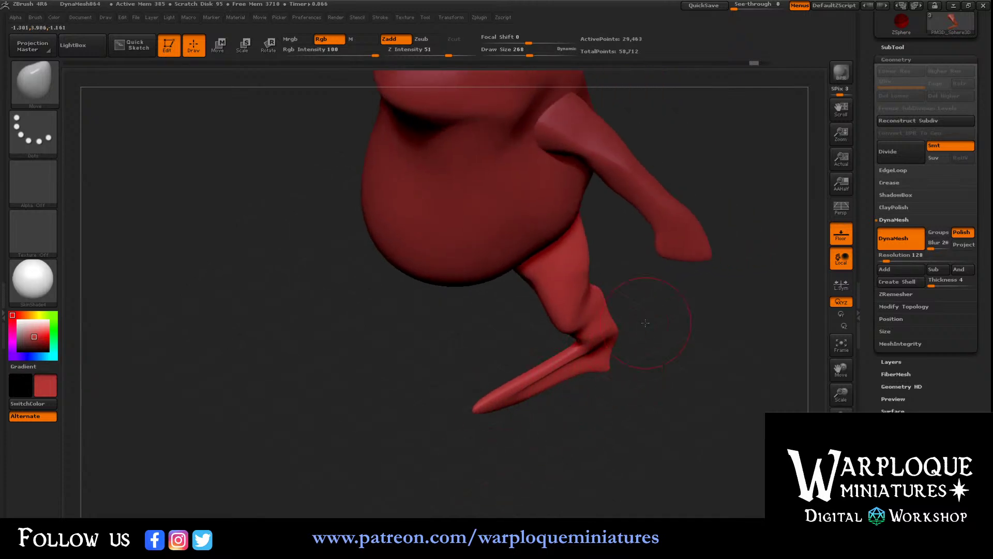
# - Switch to the ClayBuildup brush and open its Auto Masking settings
pyautogui.click(55, 85)
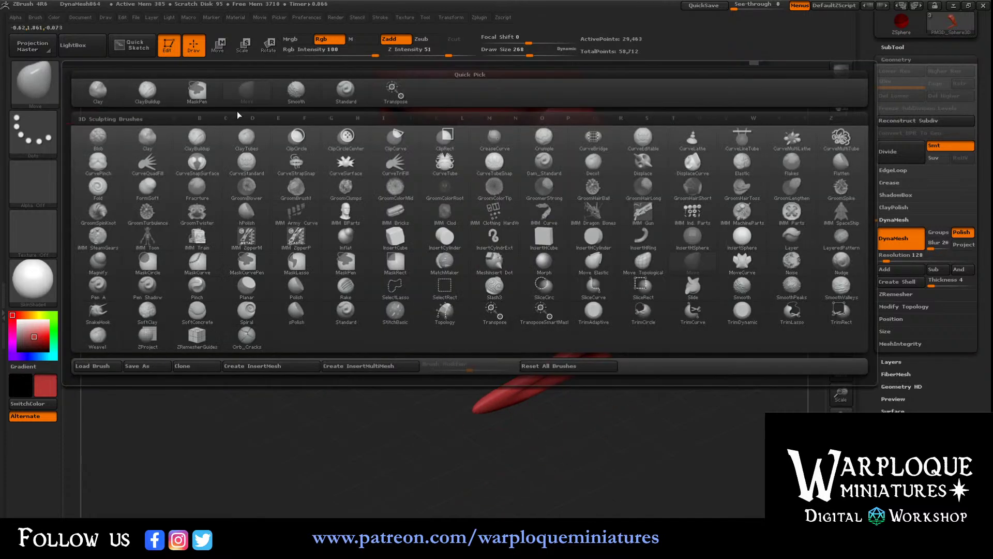
pyautogui.click(147, 93)
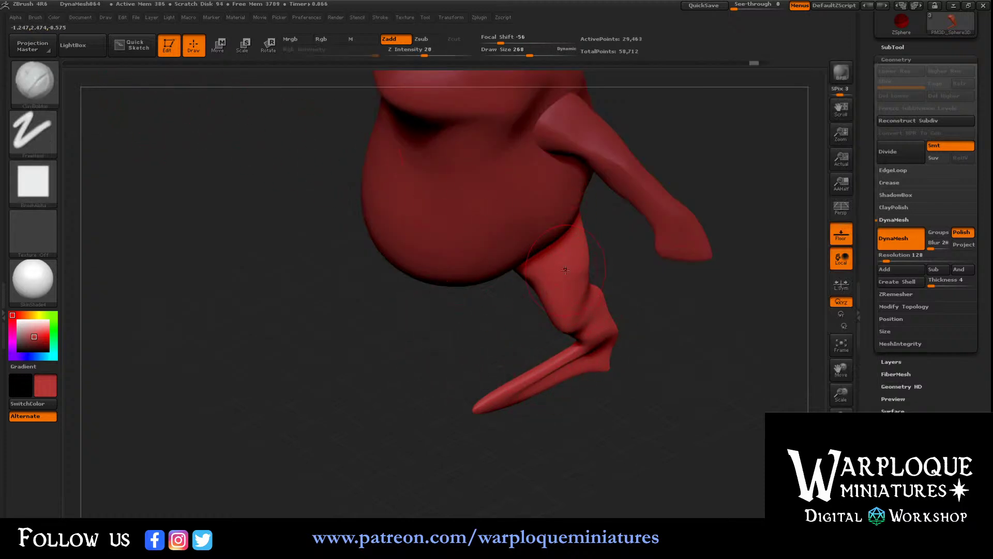
pyautogui.moveTo(565, 269)
pyautogui.mouseDown()
pyautogui.moveTo(551, 256)
pyautogui.moveTo(572, 279)
pyautogui.mouseUp()
pyautogui.moveTo(613, 287)
pyautogui.mouseDown()
pyautogui.moveTo(634, 320)
pyautogui.moveTo(626, 300)
pyautogui.mouseUp()
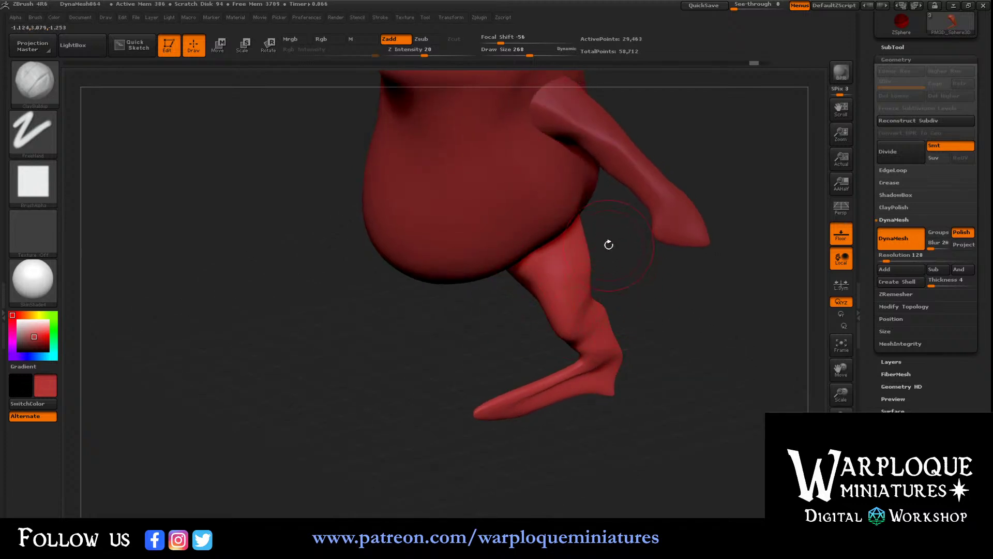
pyautogui.click(35, 17)
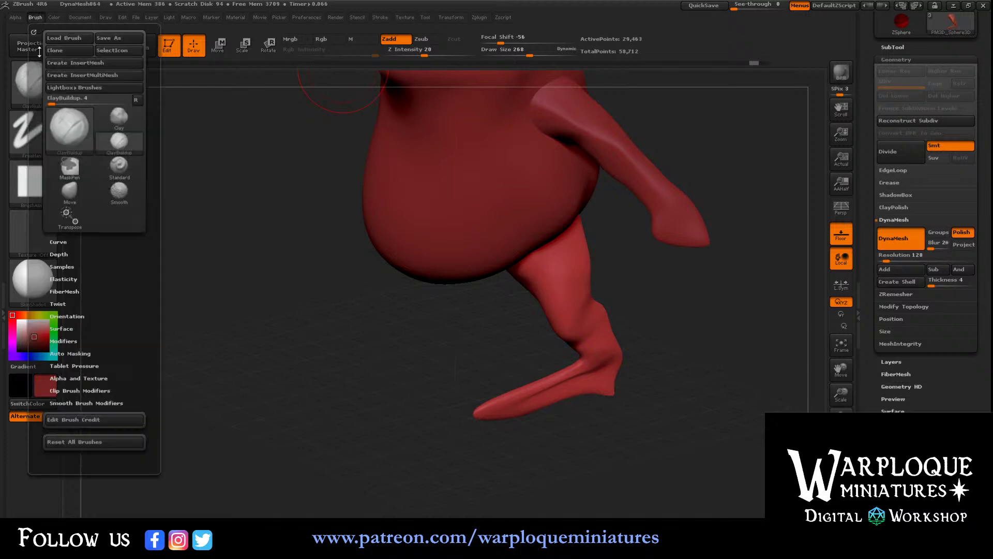
pyautogui.click(72, 354)
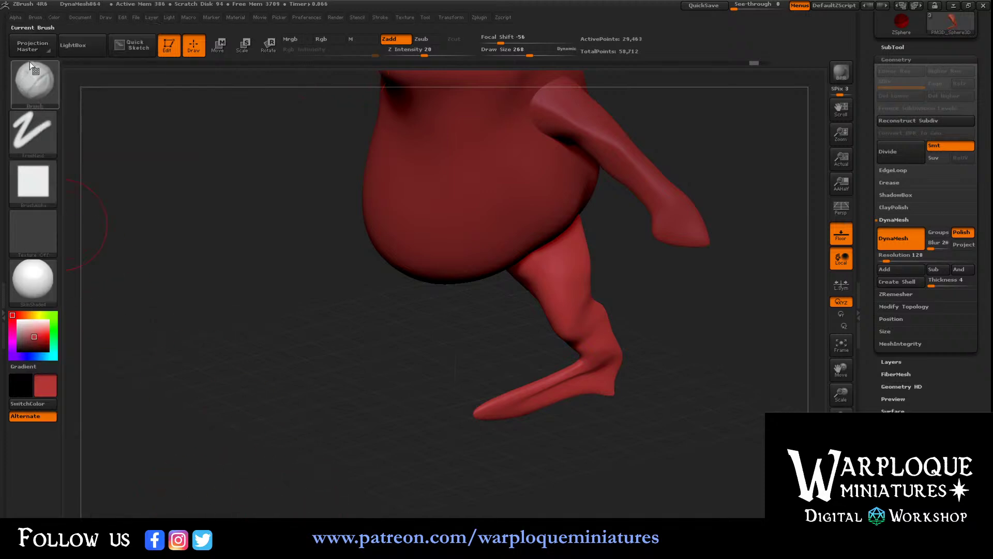
pyautogui.click(36, 18)
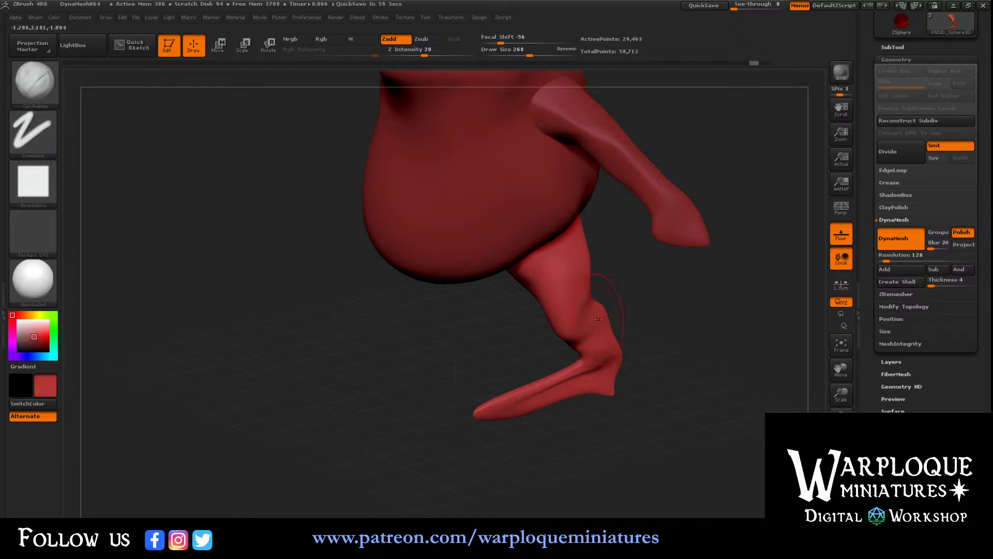
# - Build up volume on the foot and ankle with the ClayBuildup brush, working from several sides
pyautogui.moveTo(637, 406)
pyautogui.mouseDown()
pyautogui.moveTo(682, 387)
pyautogui.moveTo(615, 382)
pyautogui.moveTo(623, 355)
pyautogui.moveTo(563, 354)
pyautogui.mouseUp()
pyautogui.moveTo(541, 393); pyautogui.dragTo(547, 411)
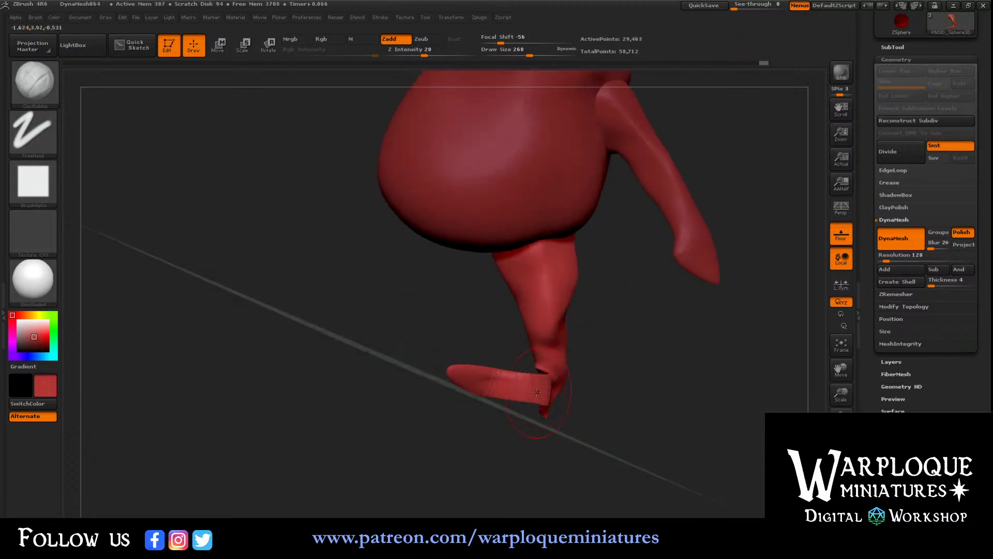
pyautogui.moveTo(473, 347)
pyautogui.mouseDown()
pyautogui.moveTo(531, 393)
pyautogui.moveTo(512, 386)
pyautogui.mouseUp()
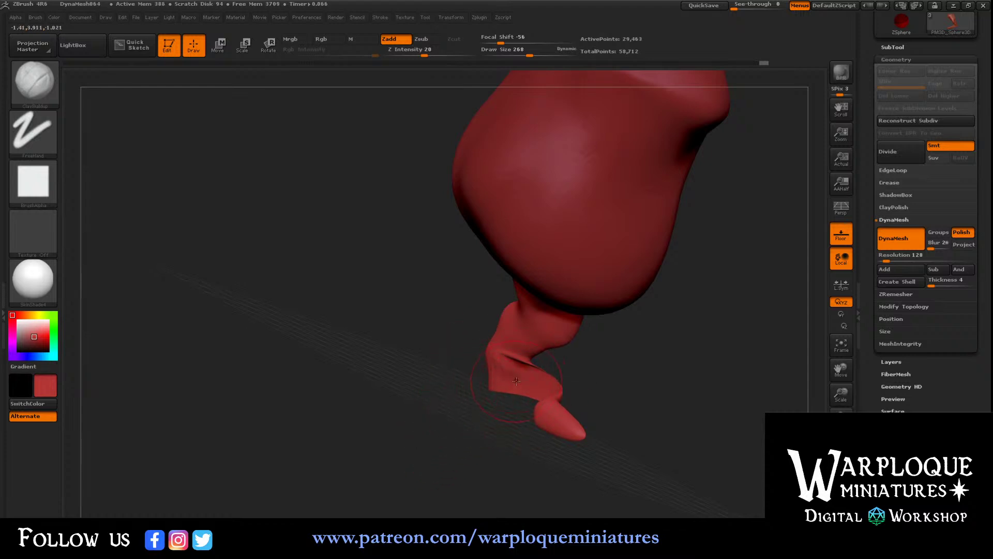
pyautogui.moveTo(560, 357)
pyautogui.mouseDown()
pyautogui.moveTo(574, 351)
pyautogui.moveTo(546, 365)
pyautogui.mouseUp()
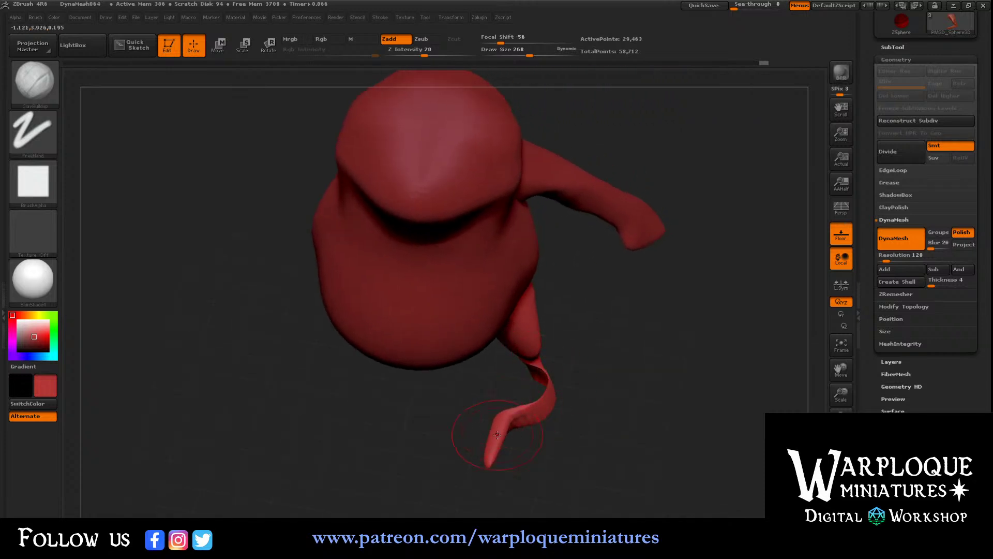
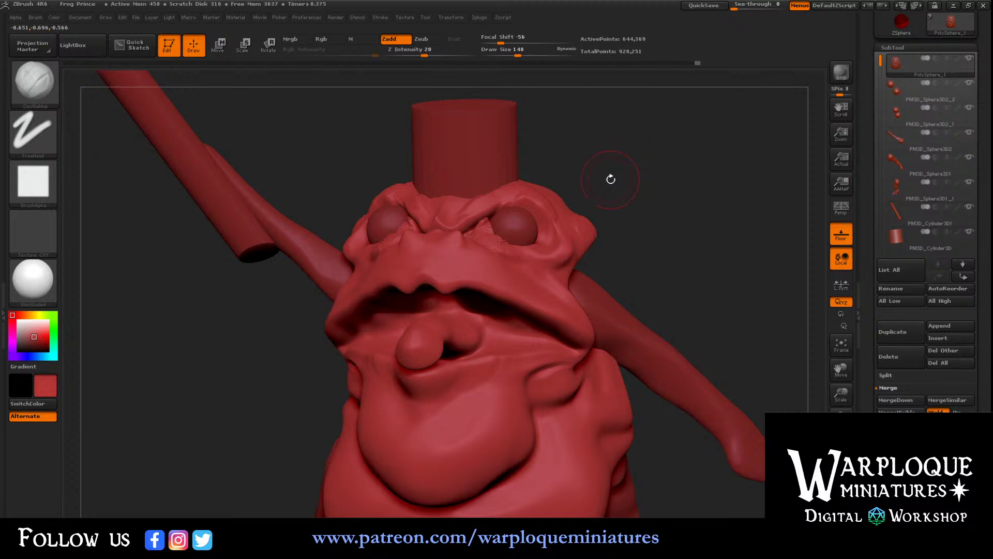
# - Smooth the skin around the frog's eye sockets from the front and the side
pyautogui.moveTo(611, 166); pyautogui.dragTo(587, 206)
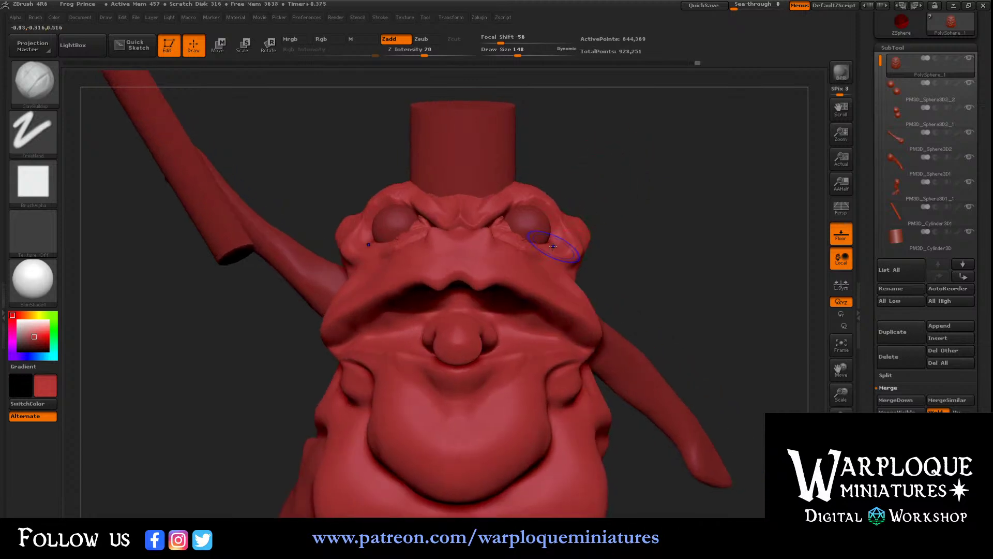
pyautogui.press('shift')
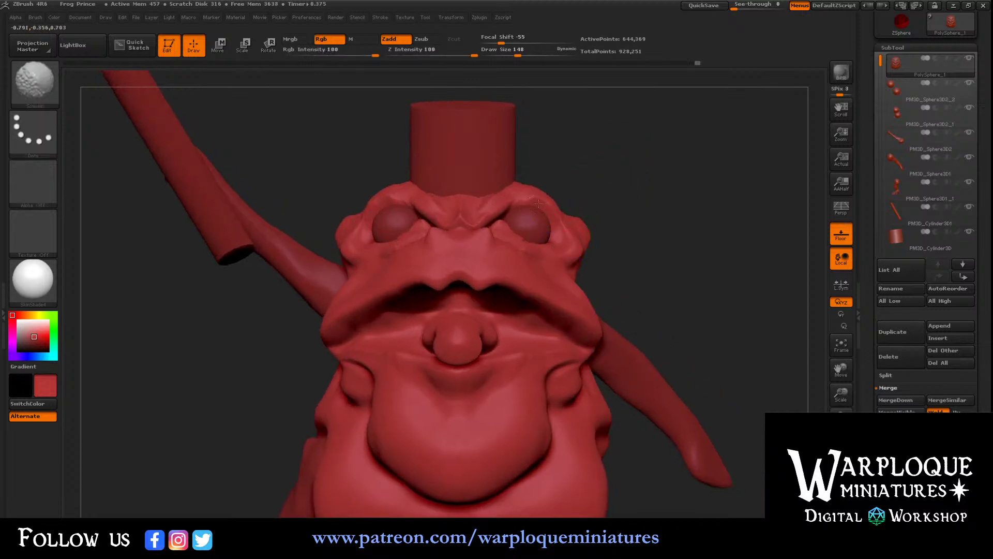
pyautogui.moveTo(595, 230)
pyautogui.mouseDown()
pyautogui.moveTo(606, 164)
pyautogui.moveTo(640, 245)
pyautogui.mouseUp()
pyautogui.press('shift')
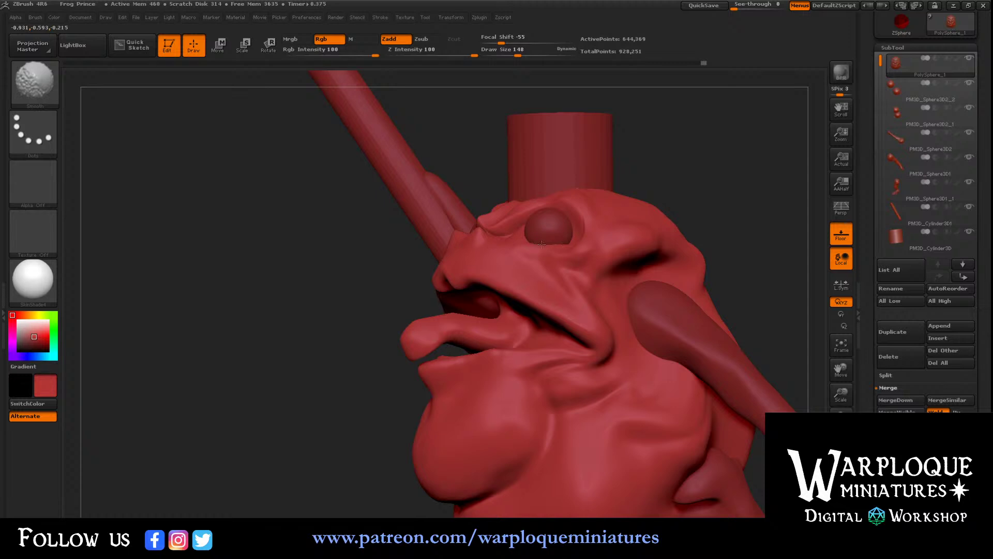
pyautogui.moveTo(626, 169)
pyautogui.mouseDown()
pyautogui.moveTo(678, 156)
pyautogui.moveTo(677, 145)
pyautogui.mouseUp()
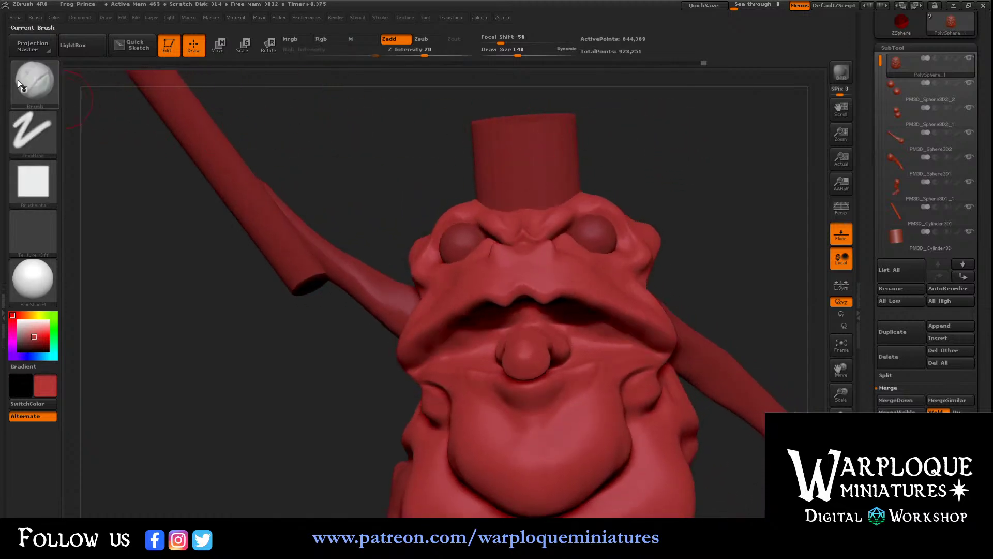
# - Reshape the brow between the frog's eyes with the Move brush
pyautogui.click(39, 82)
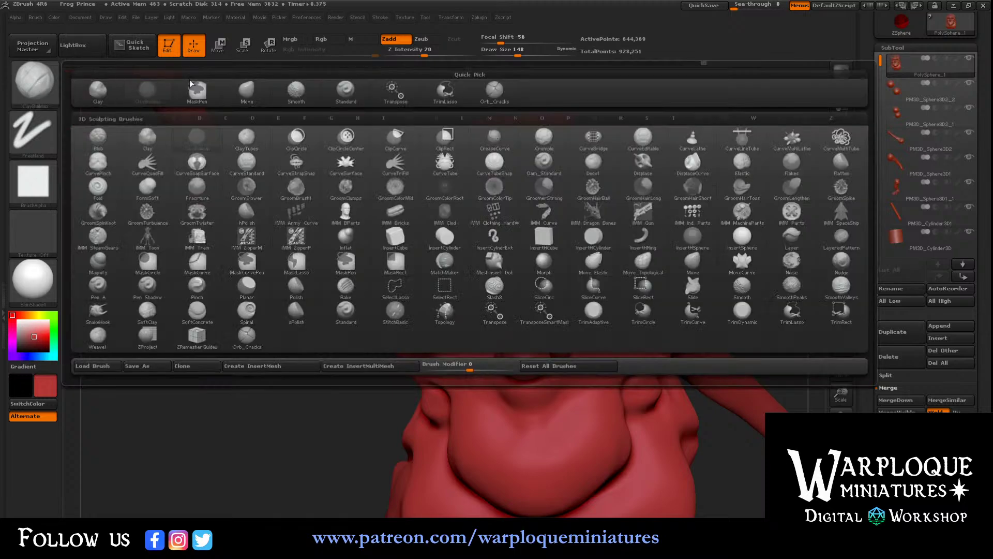
pyautogui.click(267, 97)
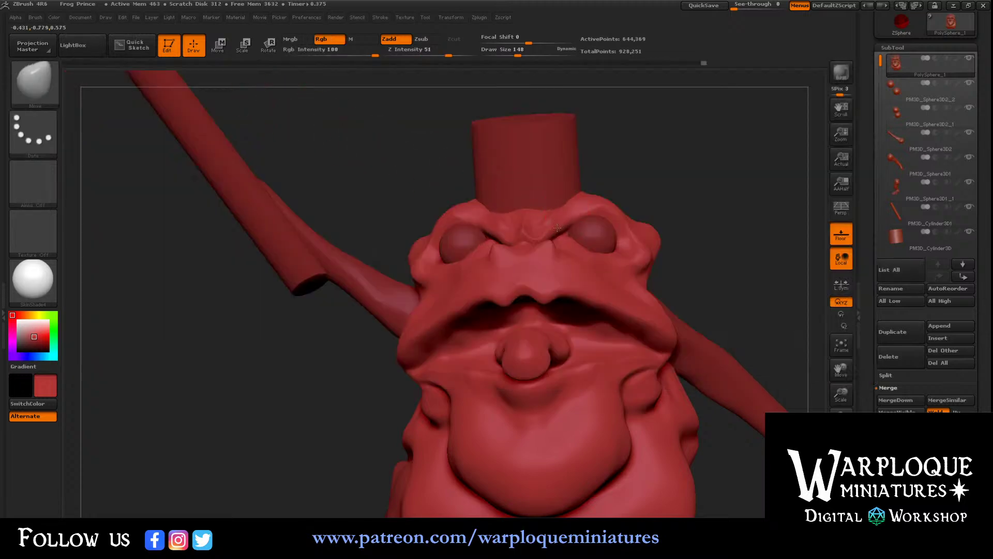
pyautogui.moveTo(636, 169)
pyautogui.mouseDown()
pyautogui.moveTo(577, 176)
pyautogui.moveTo(588, 210)
pyautogui.mouseUp()
pyautogui.moveTo(658, 155)
pyautogui.mouseDown()
pyautogui.moveTo(693, 153)
pyautogui.moveTo(641, 211)
pyautogui.moveTo(617, 218)
pyautogui.mouseUp()
pyautogui.moveTo(717, 195)
pyautogui.mouseDown()
pyautogui.moveTo(640, 191)
pyautogui.moveTo(712, 195)
pyautogui.mouseUp()
# - Select the first eyeball subtool and merge it down with the second eyeball
pyautogui.moveTo(870, 393); pyautogui.dragTo(871, 301)
pyautogui.click(902, 449)
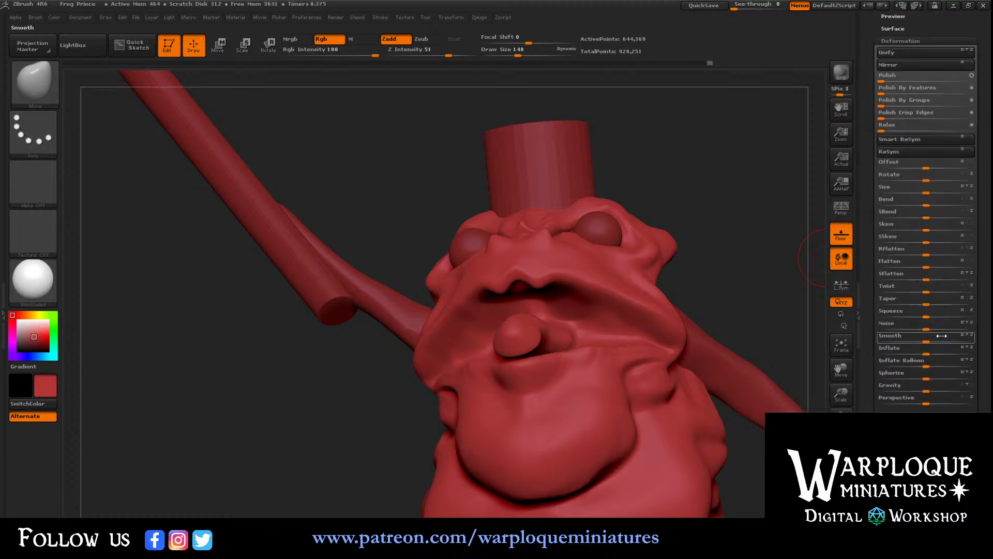
pyautogui.moveTo(871, 123); pyautogui.dragTo(880, 216)
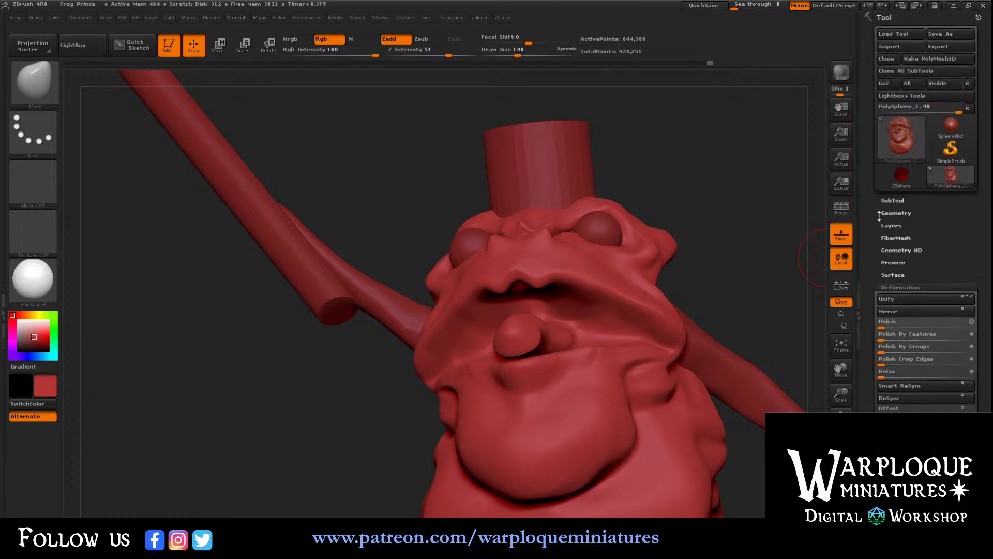
pyautogui.click(901, 198)
pyautogui.click(900, 244)
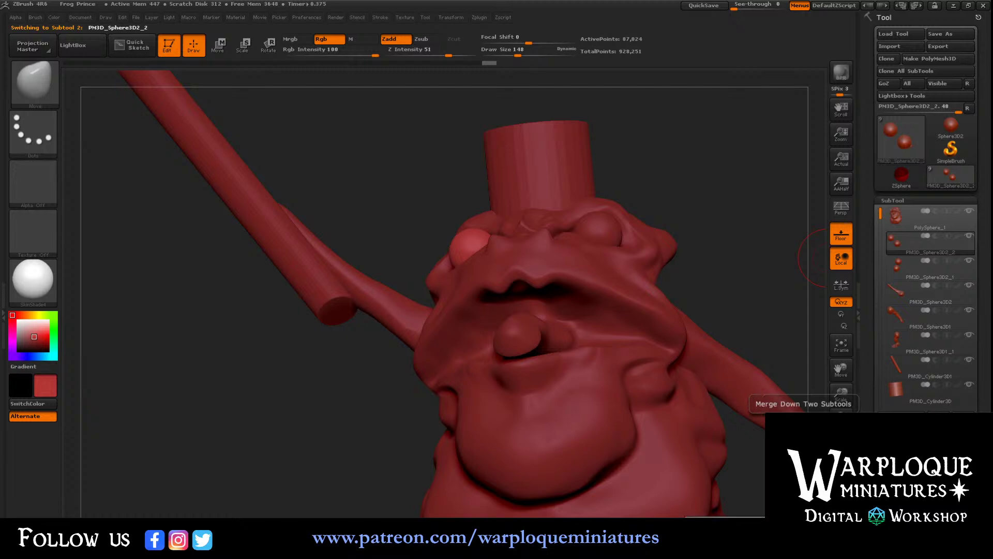
pyautogui.press('Return')
# - Enlarge the merged eyeballs slightly with the Size deformation
pyautogui.moveTo(983, 383); pyautogui.dragTo(983, 241)
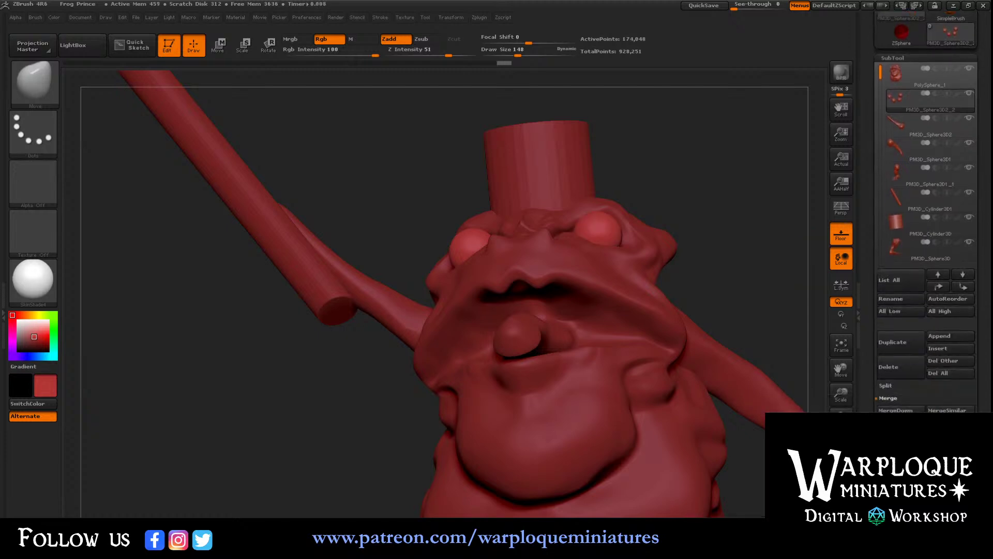
pyautogui.click(901, 547)
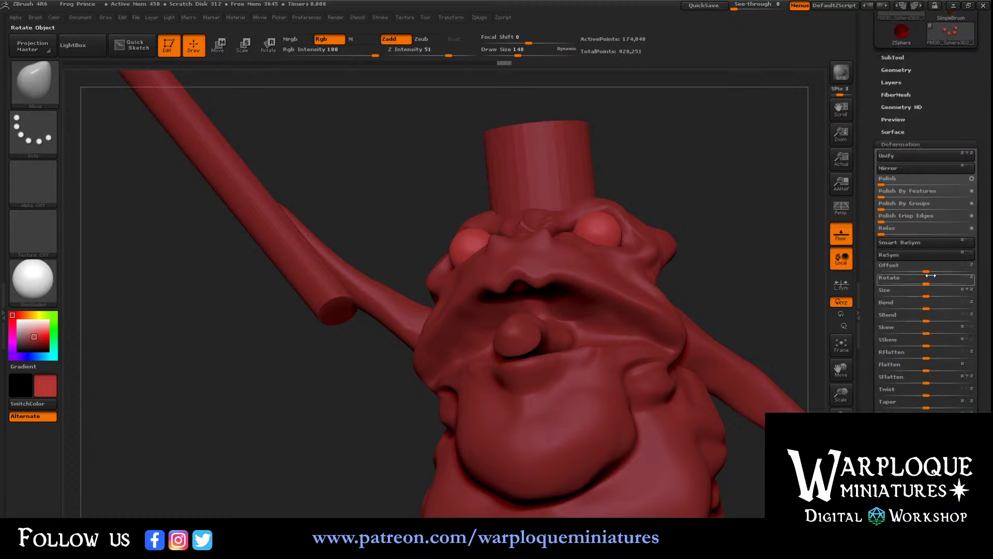
pyautogui.moveTo(928, 295); pyautogui.dragTo(936, 294)
pyautogui.moveTo(733, 269); pyautogui.dragTo(807, 261)
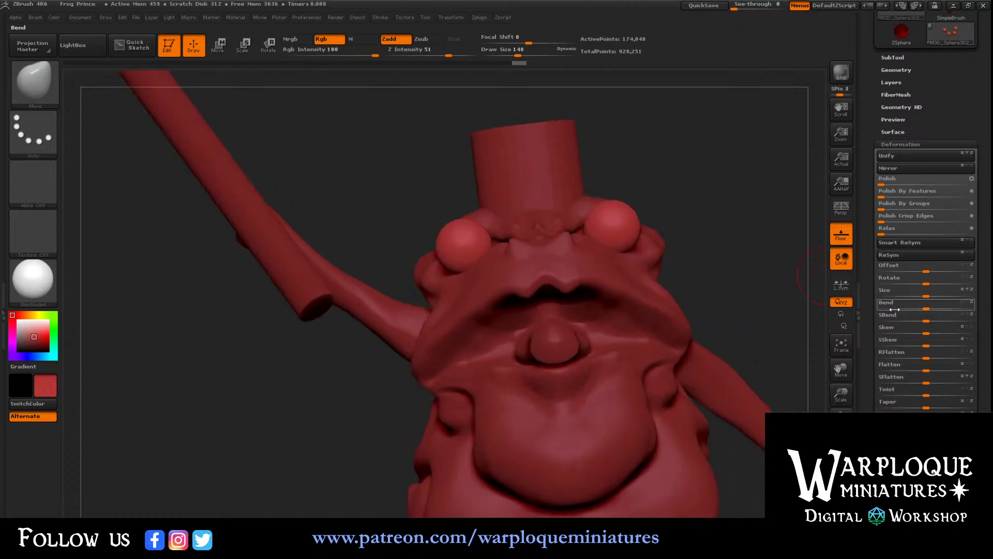
# - Try to shift the merged eyeballs with the Offset deformation, and undo the move
pyautogui.scroll(-5, 920, 279)
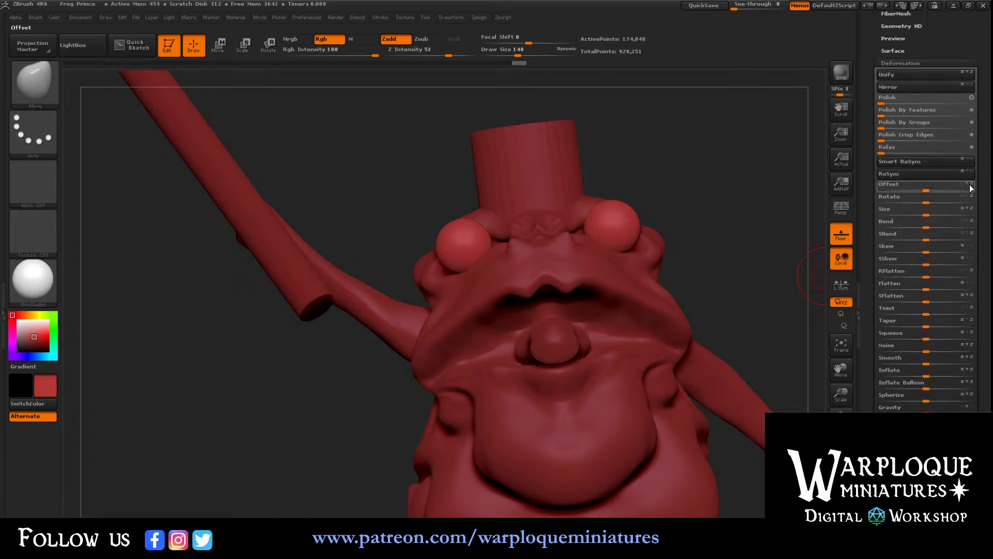
pyautogui.moveTo(969, 185); pyautogui.dragTo(957, 186)
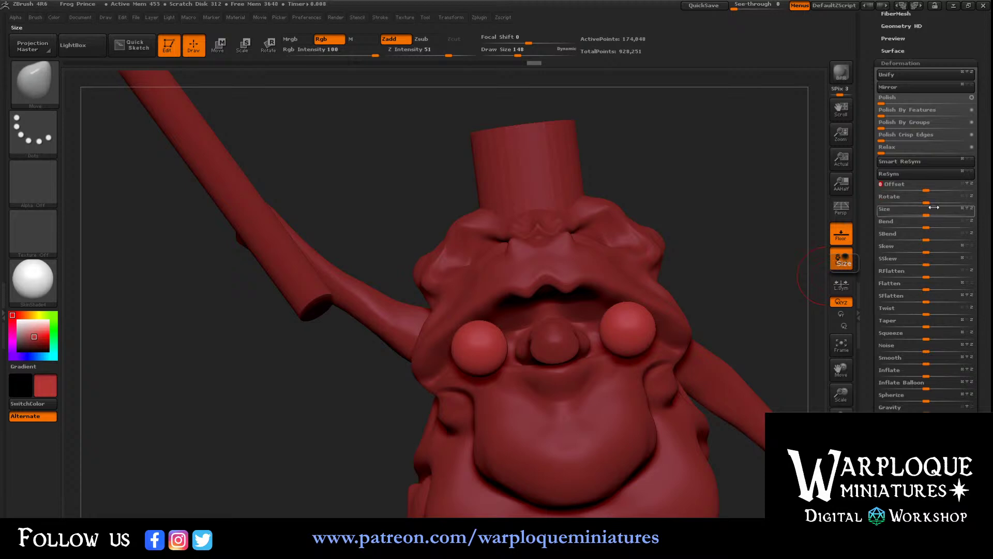
pyautogui.hotkey('ctrl', 'z')
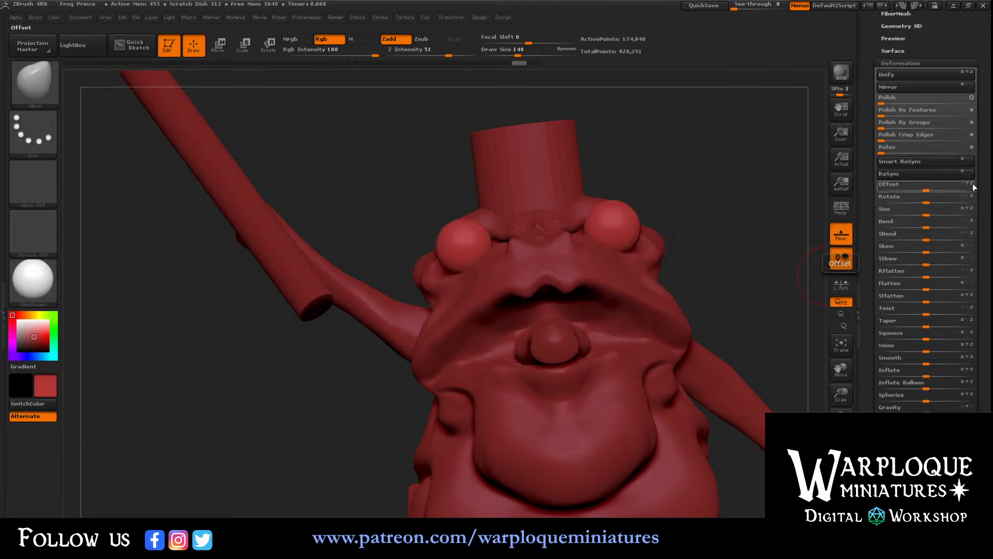
# - Turn off the Z axis for the Offset deformation and nudge the merged eyeballs along Y
pyautogui.click(972, 185)
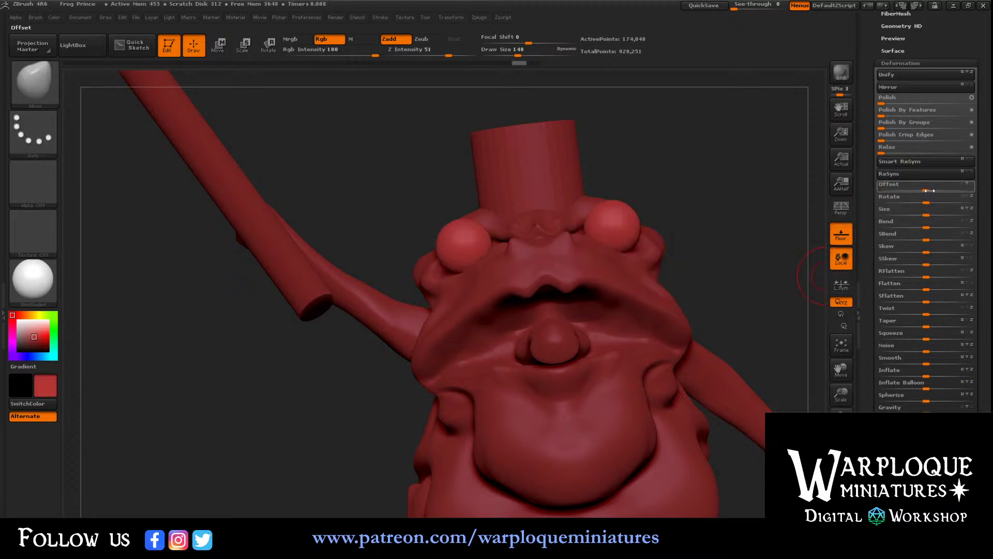
pyautogui.moveTo(929, 190); pyautogui.dragTo(933, 190)
pyautogui.moveTo(814, 257); pyautogui.dragTo(696, 273)
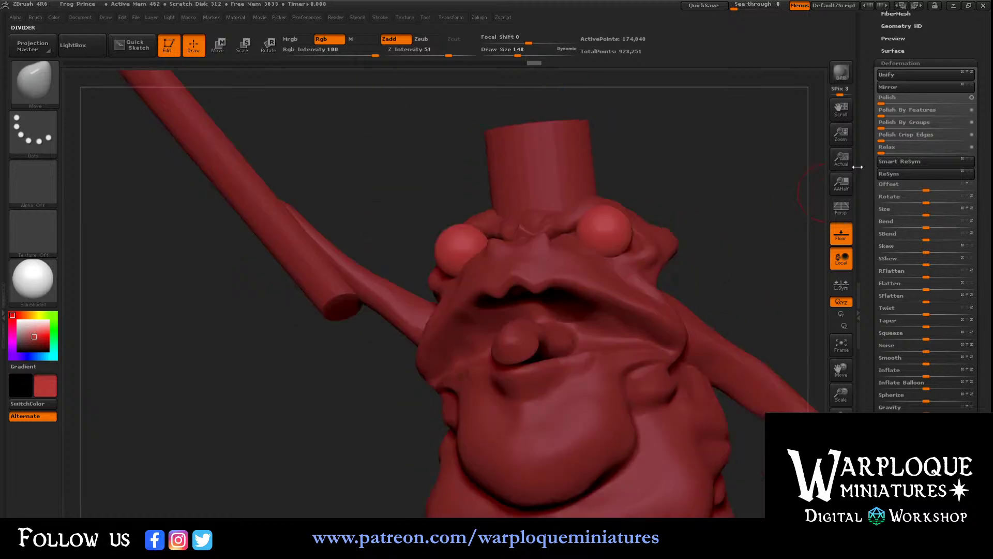
# - Make the frog's body subtool, PolySphere_1, active for sculpting in place of the merged eyeballs
pyautogui.moveTo(863, 68); pyautogui.dragTo(871, 132)
pyautogui.click(892, 40)
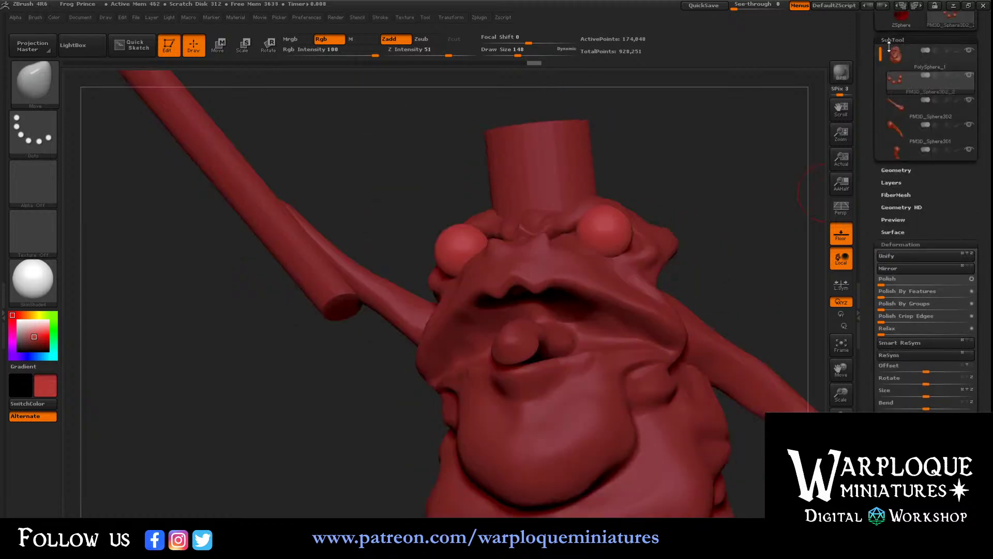
pyautogui.moveTo(714, 135); pyautogui.dragTo(597, 211)
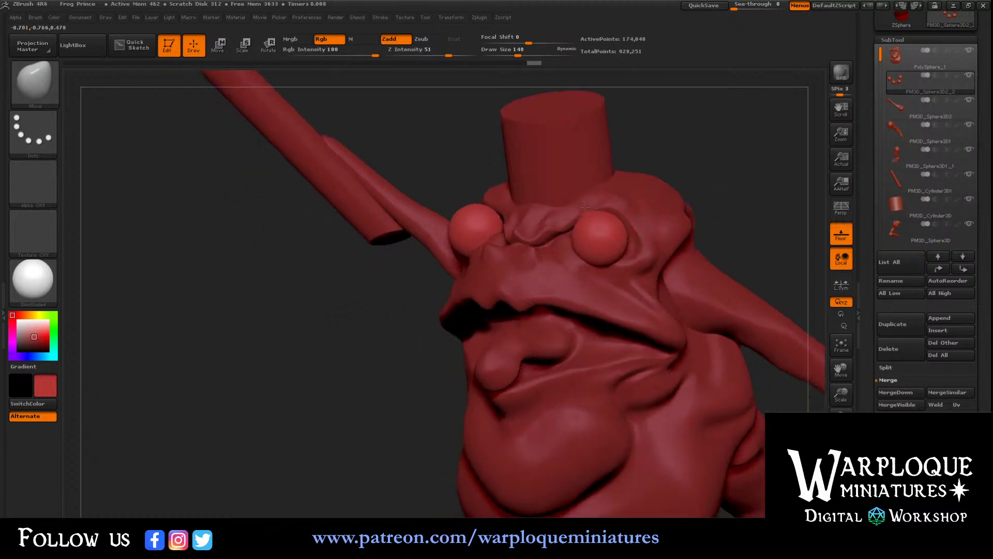
pyautogui.click(890, 59)
pyautogui.moveTo(654, 158); pyautogui.dragTo(675, 141)
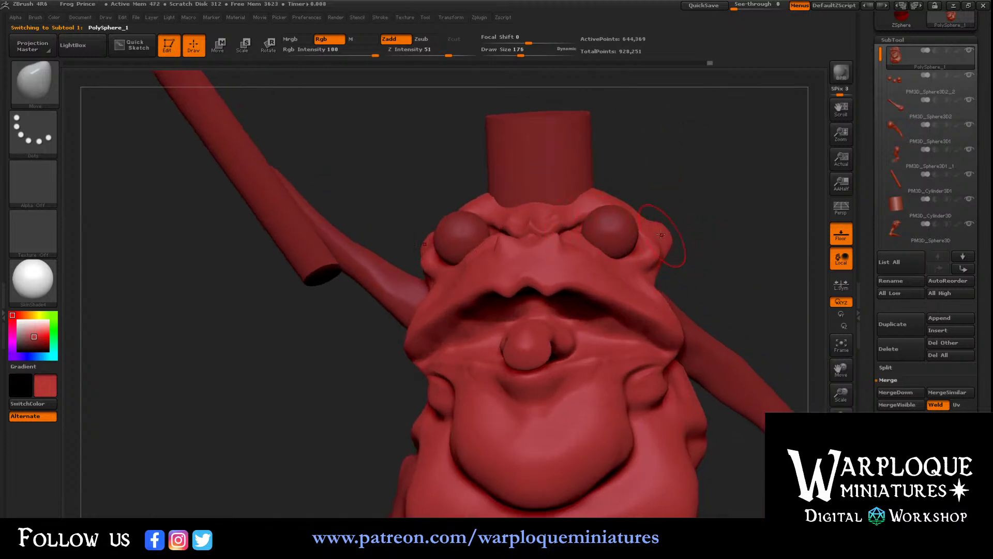
# - Reshape the eye sockets, snout and sides of the frog's head with the Move brush at Draw Size 392
pyautogui.press(']')
pyautogui.moveTo(618, 249)
pyautogui.mouseDown()
pyautogui.moveTo(620, 230)
pyautogui.moveTo(568, 222)
pyautogui.mouseUp()
pyautogui.moveTo(690, 157); pyautogui.dragTo(624, 160)
pyautogui.moveTo(625, 214); pyautogui.dragTo(626, 205)
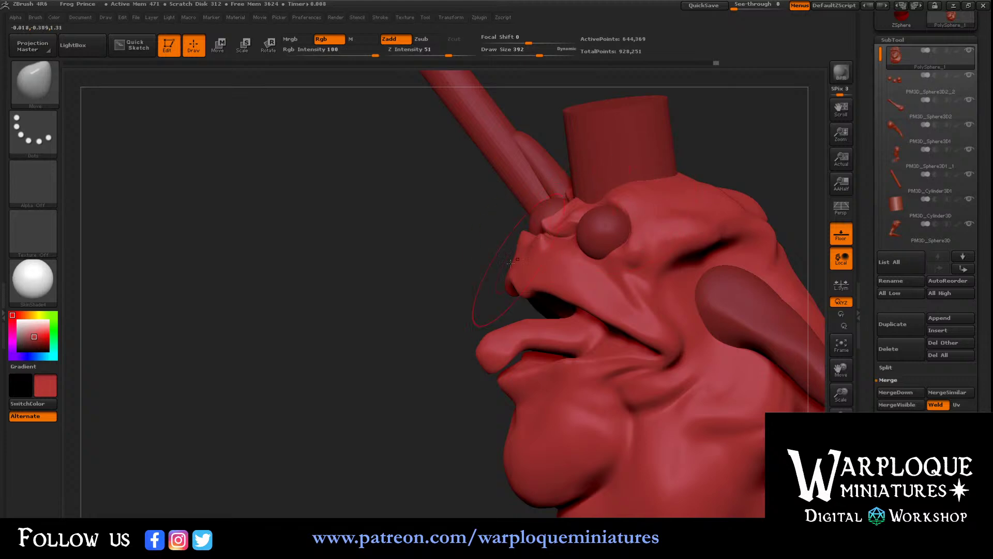
pyautogui.moveTo(511, 263)
pyautogui.mouseDown()
pyautogui.moveTo(437, 282)
pyautogui.moveTo(446, 281)
pyautogui.mouseUp()
pyautogui.moveTo(386, 348)
pyautogui.mouseDown()
pyautogui.moveTo(479, 352)
pyautogui.moveTo(517, 364)
pyautogui.mouseUp()
pyautogui.moveTo(371, 317); pyautogui.dragTo(378, 336)
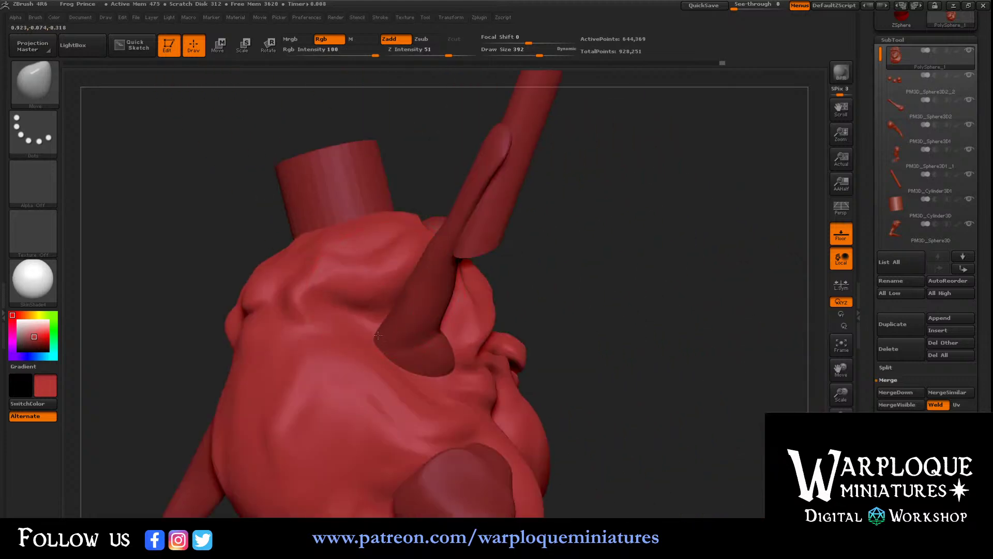
# - Adjust the brow and the bulges behind the eyes with the Move brush, checking the head from several angles
pyautogui.moveTo(599, 260); pyautogui.dragTo(562, 309)
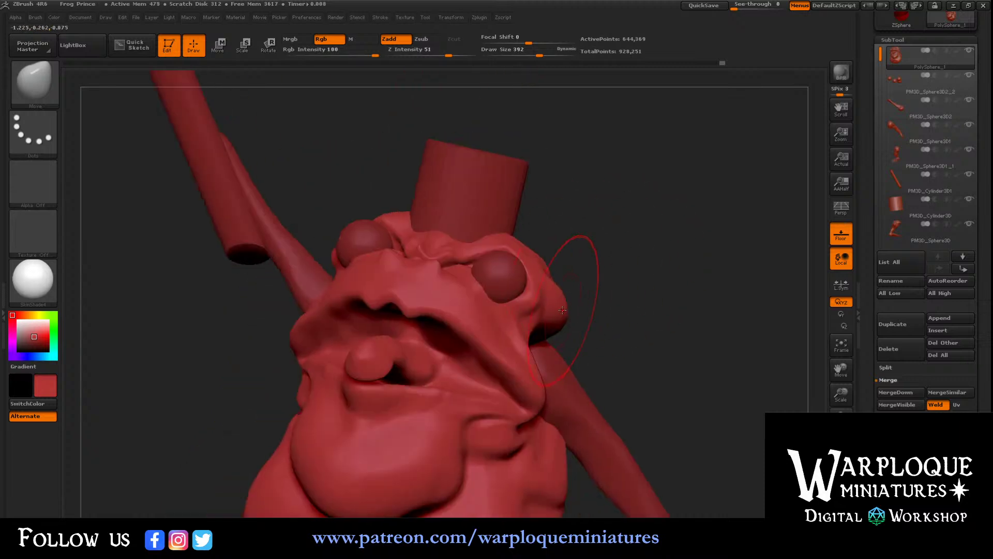
pyautogui.moveTo(557, 257); pyautogui.dragTo(558, 242)
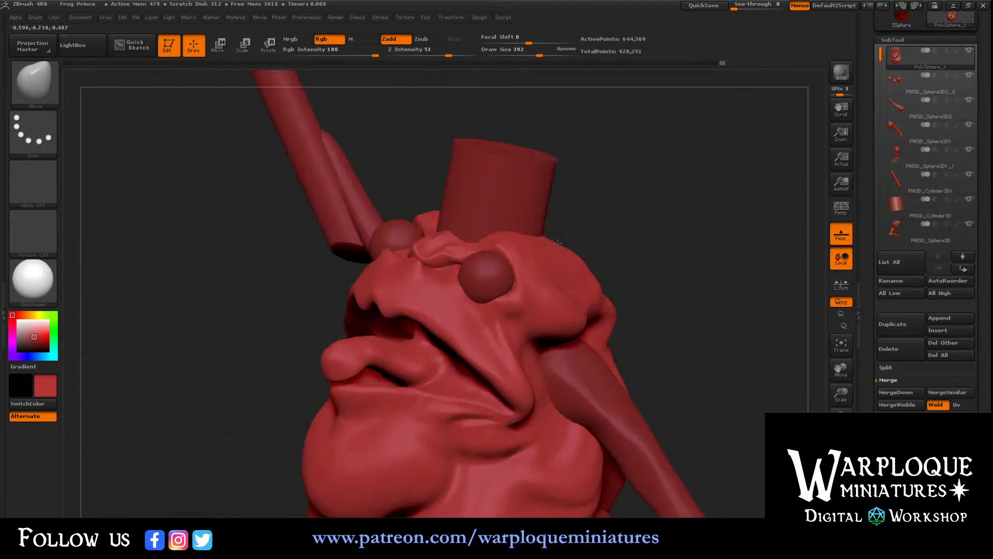
pyautogui.moveTo(628, 288); pyautogui.dragTo(637, 235)
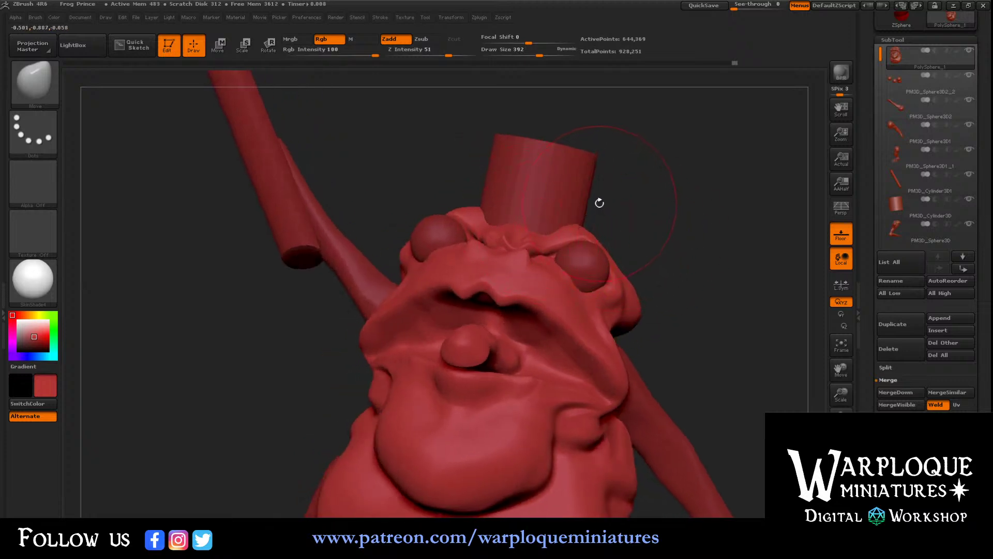
pyautogui.moveTo(598, 201)
pyautogui.mouseDown()
pyautogui.moveTo(449, 244)
pyautogui.moveTo(407, 238)
pyautogui.mouseUp()
pyautogui.moveTo(613, 221)
pyautogui.mouseDown()
pyautogui.moveTo(627, 212)
pyautogui.moveTo(561, 232)
pyautogui.moveTo(512, 206)
pyautogui.moveTo(420, 274)
pyautogui.mouseUp()
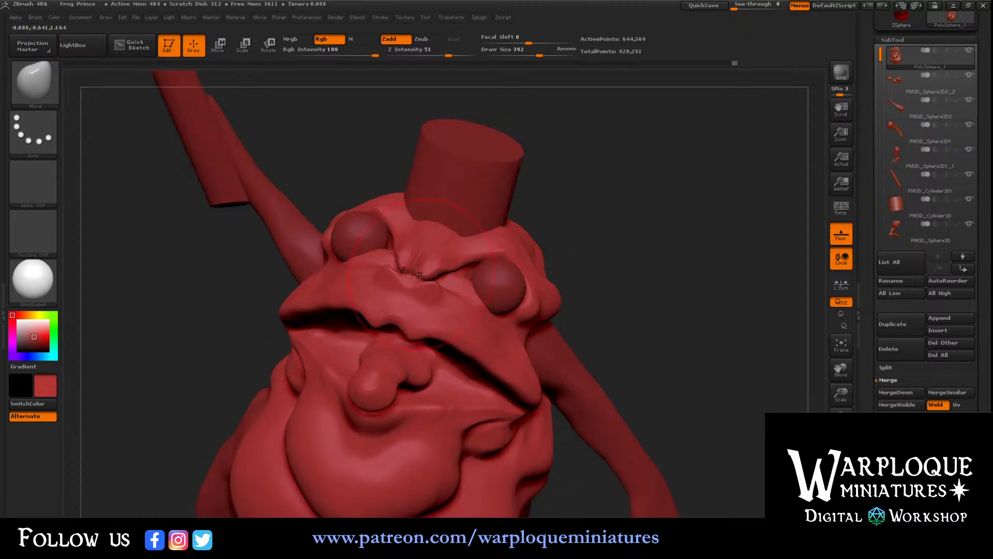
# - Smooth out the folded crease between the eyes and refine the bridge of the snout, reducing the Draw Size to 292
pyautogui.press('shift')
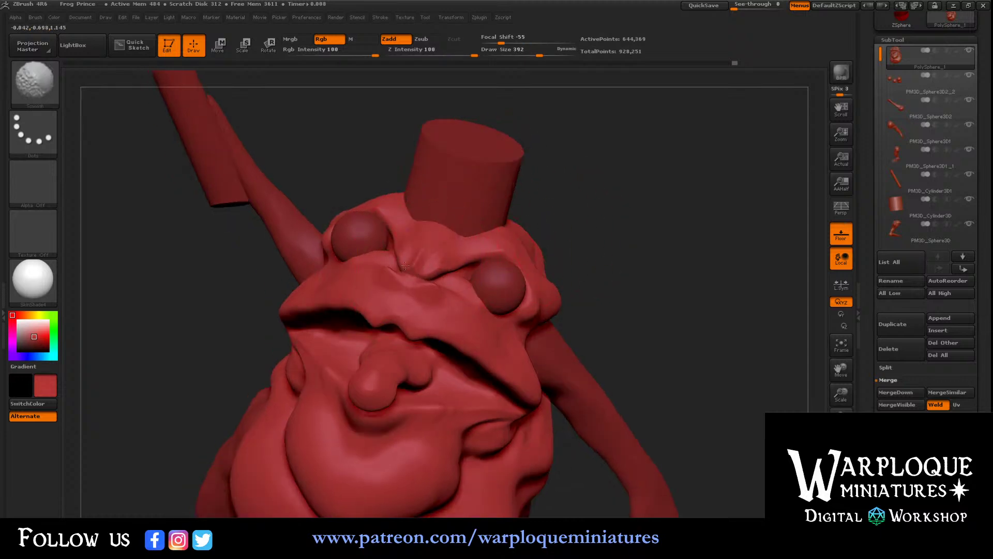
pyautogui.press('[')
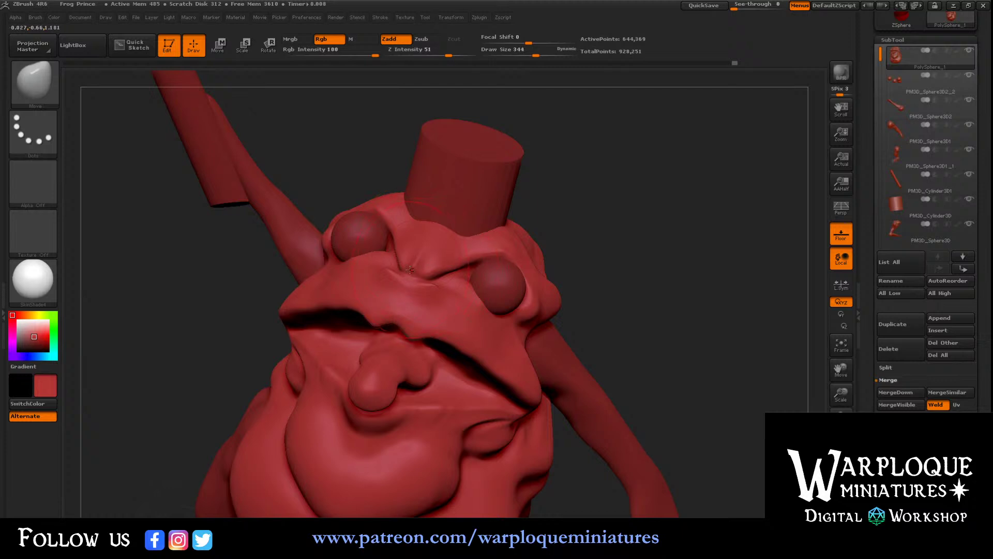
pyautogui.press('shift')
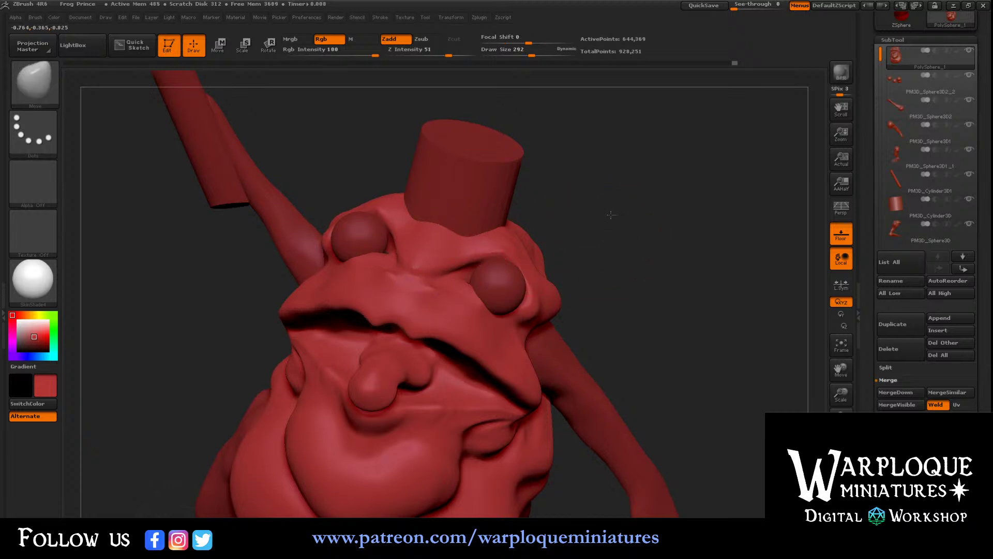
pyautogui.moveTo(611, 215)
pyautogui.mouseDown()
pyautogui.moveTo(613, 191)
pyautogui.moveTo(584, 194)
pyautogui.mouseUp()
pyautogui.press('shift')
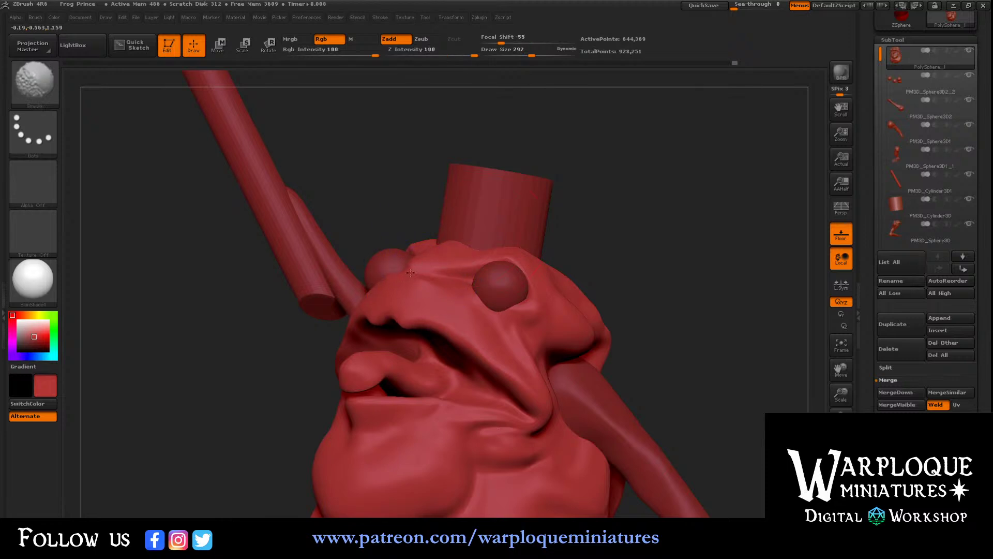
pyautogui.moveTo(602, 228)
pyautogui.mouseDown()
pyautogui.moveTo(625, 229)
pyautogui.moveTo(612, 230)
pyautogui.mouseUp()
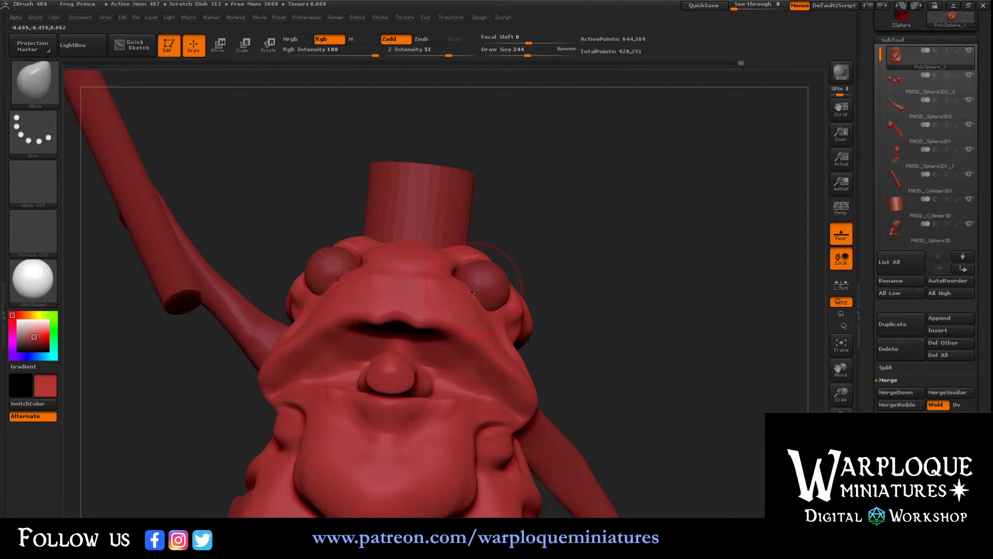
# - Pull the brow and the skin around the eyeballs into shape with the Move brush at Draw Size 244
pyautogui.moveTo(474, 290); pyautogui.dragTo(439, 269)
pyautogui.moveTo(543, 232)
pyautogui.mouseDown()
pyautogui.moveTo(473, 256)
pyautogui.moveTo(565, 228)
pyautogui.mouseUp()
pyautogui.moveTo(524, 307)
pyautogui.mouseDown()
pyautogui.moveTo(566, 323)
pyautogui.moveTo(588, 295)
pyautogui.moveTo(576, 304)
pyautogui.mouseUp()
pyautogui.moveTo(606, 258); pyautogui.dragTo(579, 303)
pyautogui.moveTo(431, 282); pyautogui.dragTo(617, 241)
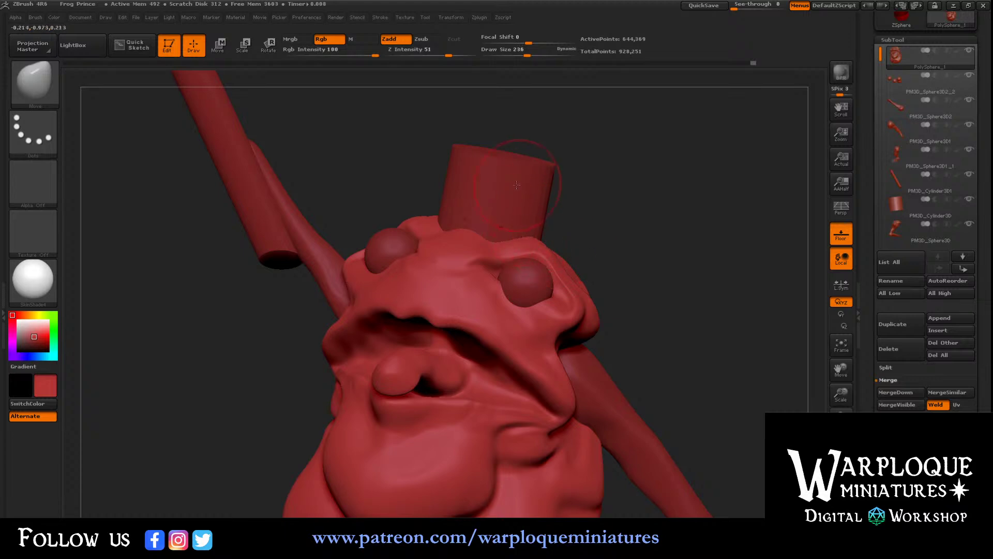
# - Build up the brow folds at the inner corners of the eyes with ClayBuildup at Draw Size 88, and smooth them
pyautogui.press('[')
pyautogui.click(36, 81)
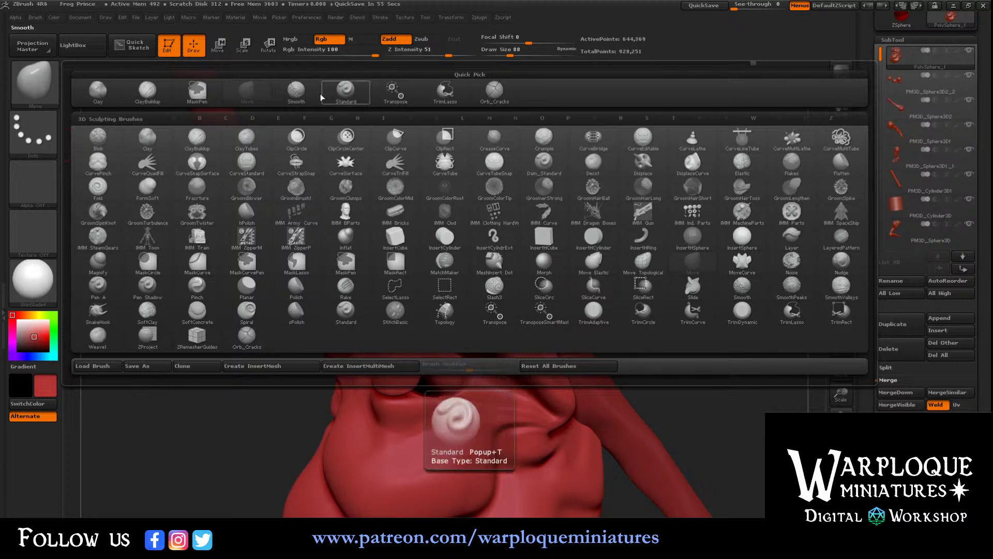
pyautogui.click(147, 89)
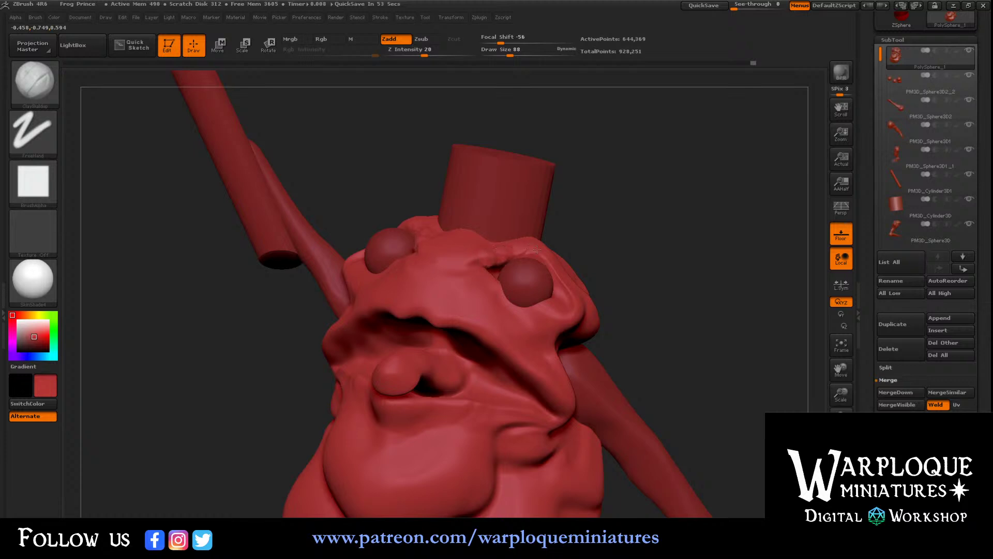
pyautogui.moveTo(589, 223); pyautogui.dragTo(548, 227)
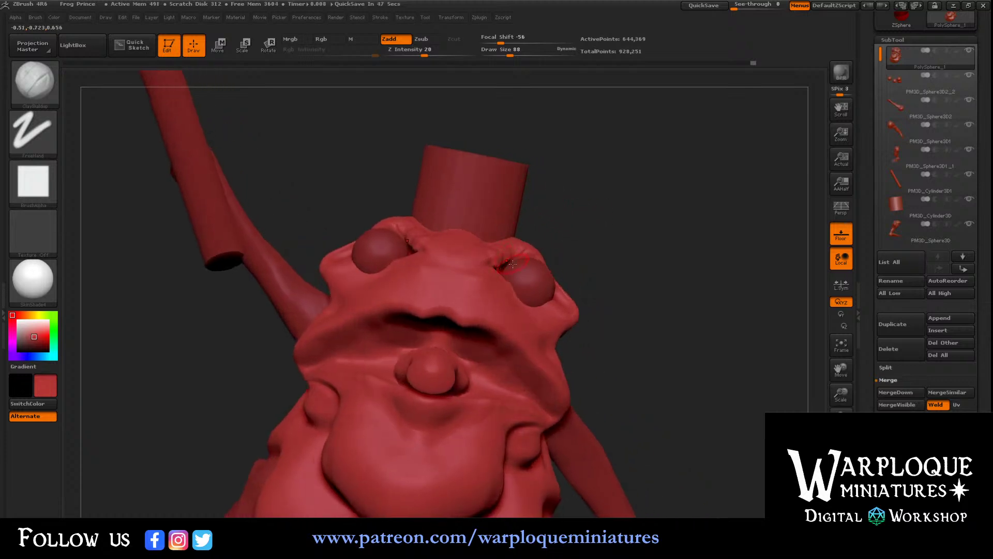
pyautogui.press('shift')
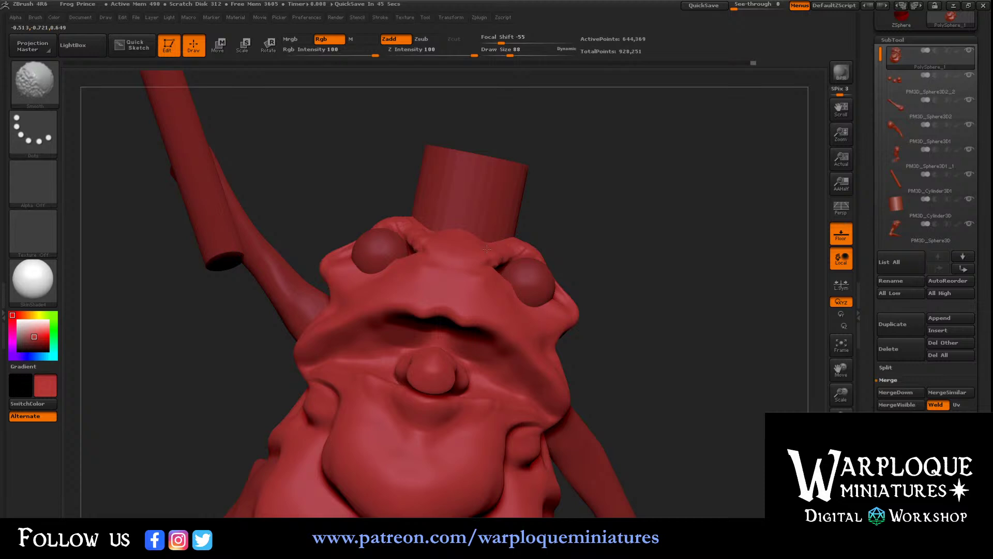
pyautogui.moveTo(572, 240)
pyautogui.mouseDown()
pyautogui.moveTo(611, 295)
pyautogui.moveTo(628, 281)
pyautogui.moveTo(605, 340)
pyautogui.moveTo(594, 312)
pyautogui.moveTo(606, 321)
pyautogui.moveTo(593, 338)
pyautogui.moveTo(690, 313)
pyautogui.moveTo(584, 332)
pyautogui.moveTo(592, 321)
pyautogui.mouseUp()
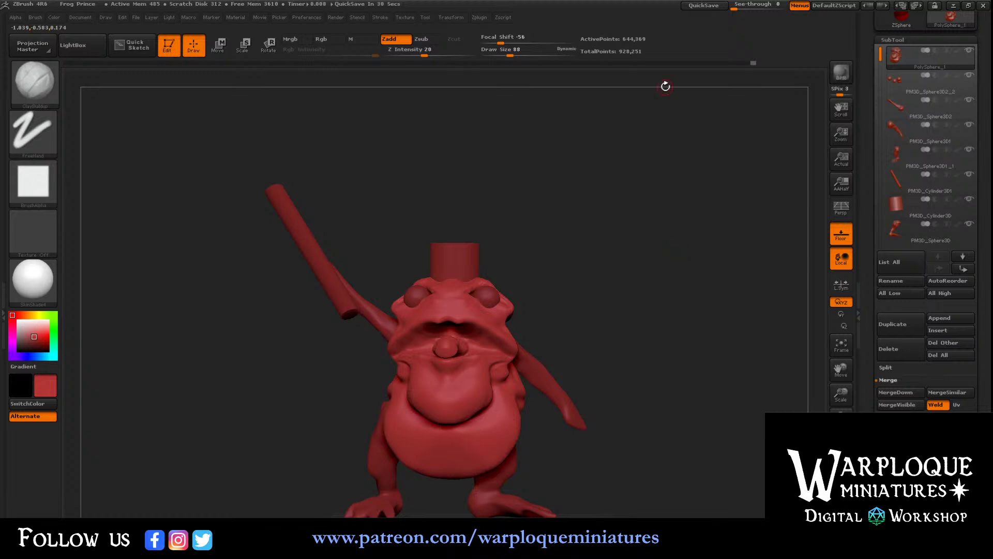
# - Work over the frog's rump and the underside between the legs with ClayBuildup and smoothing, enlarging the Draw Size to 296
pyautogui.click(452, 17)
pyautogui.moveTo(287, 351); pyautogui.dragTo(289, 331)
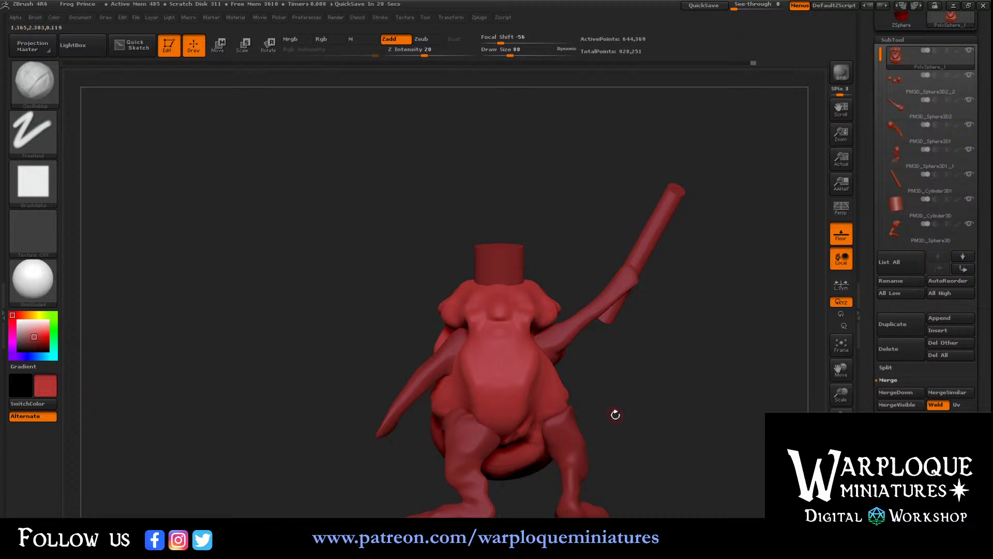
pyautogui.press(']')
pyautogui.moveTo(615, 414); pyautogui.dragTo(568, 372)
pyautogui.press('shift')
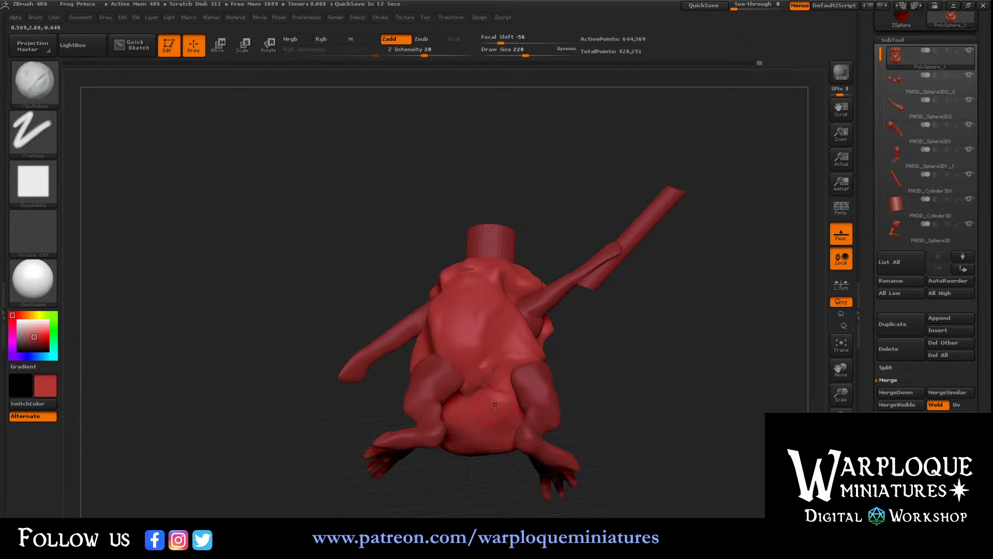
pyautogui.press('shift')
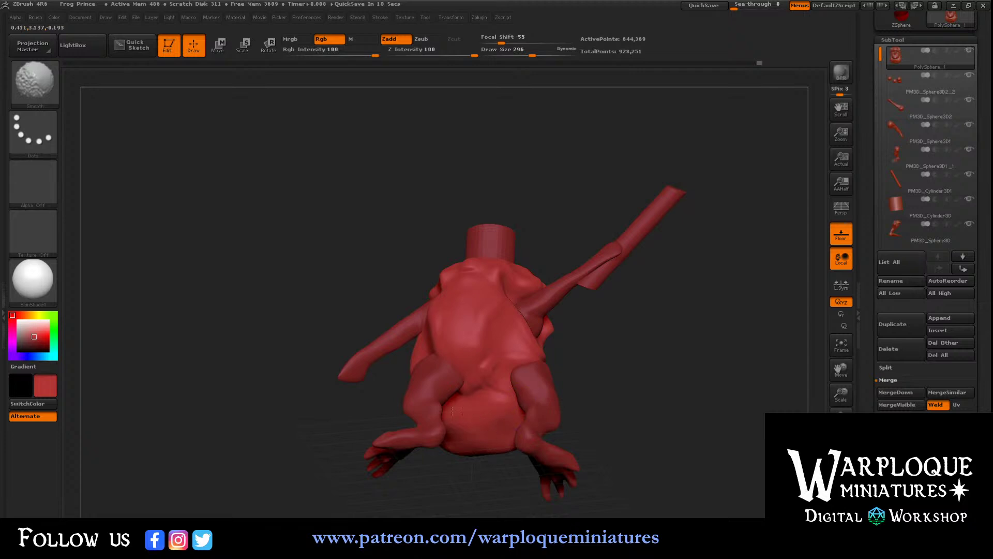
pyautogui.moveTo(611, 347)
pyautogui.mouseDown()
pyautogui.moveTo(598, 406)
pyautogui.moveTo(583, 406)
pyautogui.mouseUp()
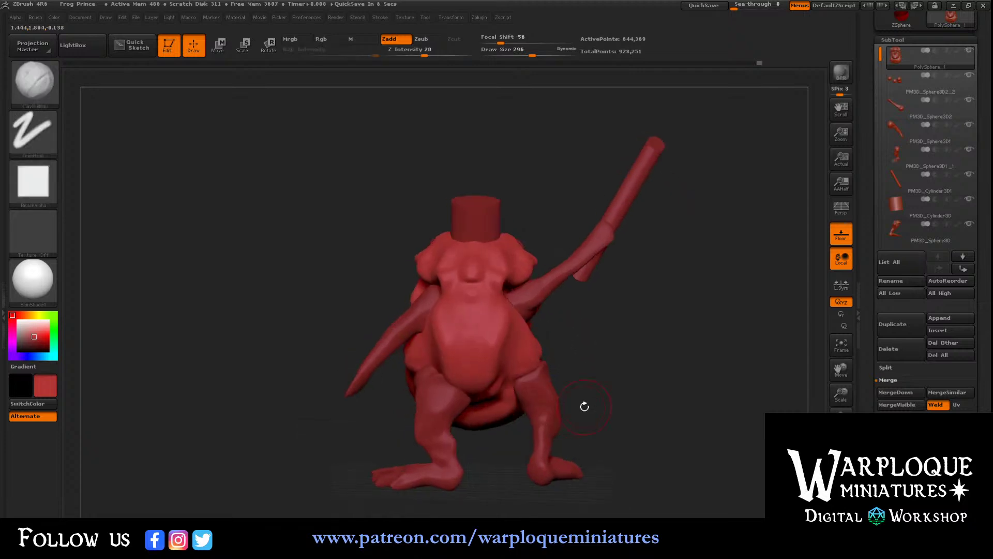
# - Switch to the Move brush at Draw Size 660 and pull the lower back downward and slightly to one side
pyautogui.press(']')
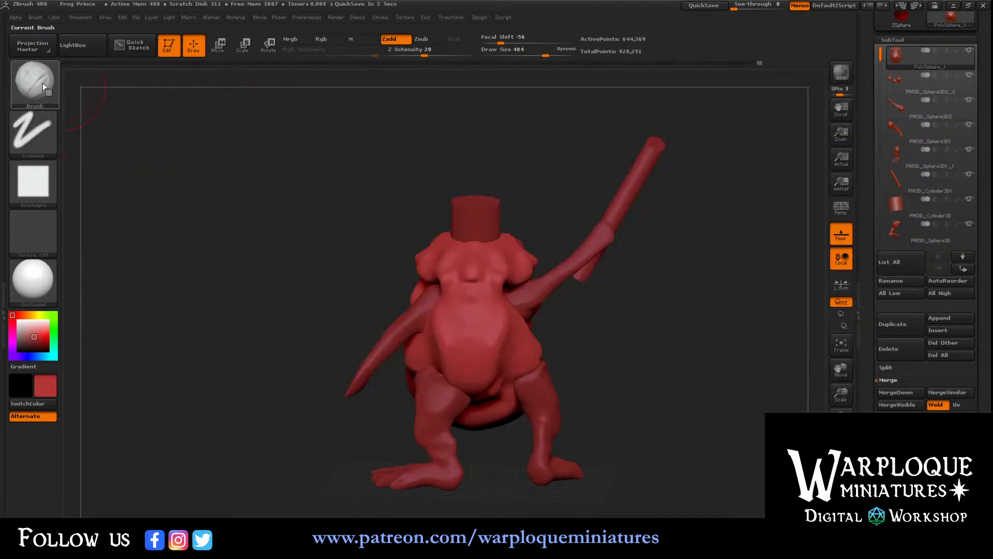
pyautogui.click(36, 82)
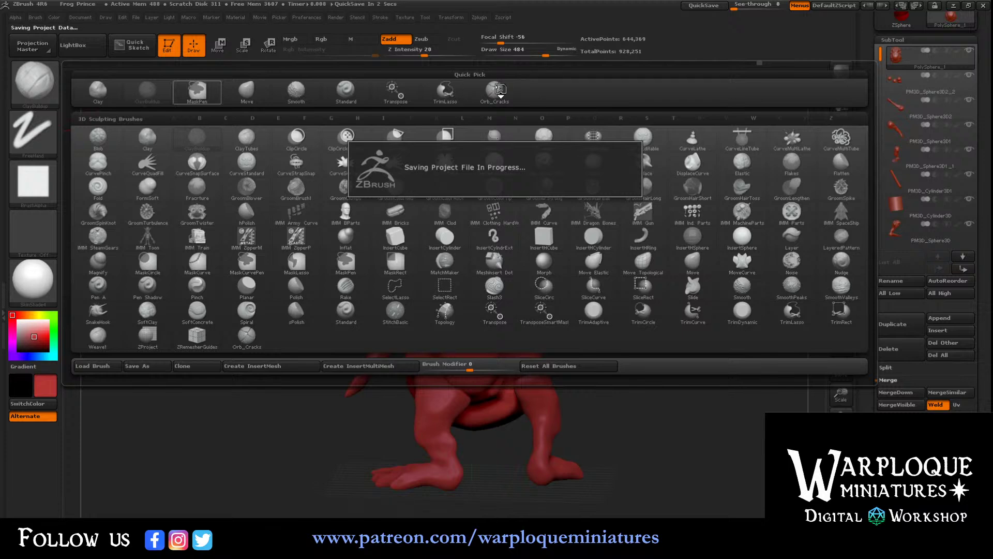
pyautogui.click(247, 90)
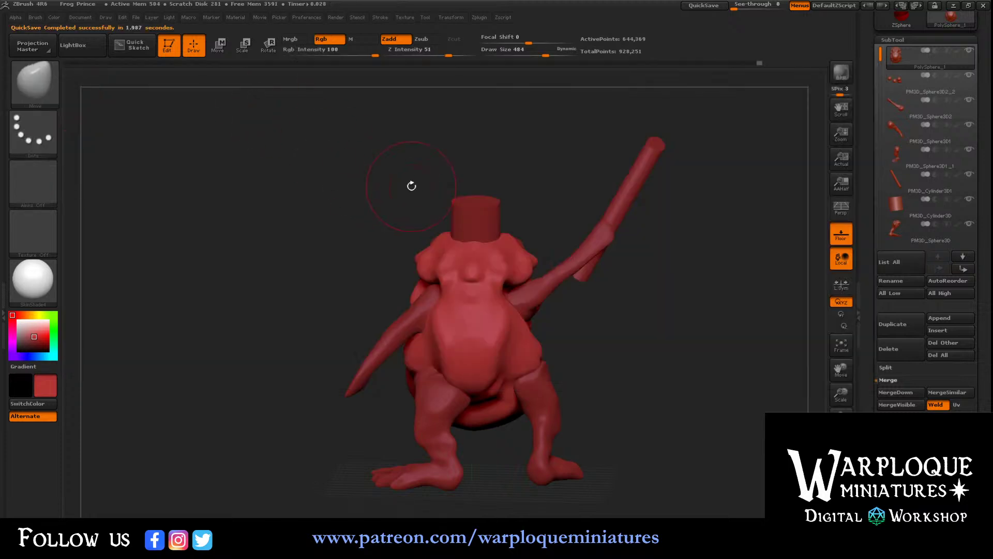
pyautogui.press(']')
pyautogui.moveTo(476, 385); pyautogui.dragTo(496, 400)
pyautogui.moveTo(509, 348); pyautogui.dragTo(519, 346)
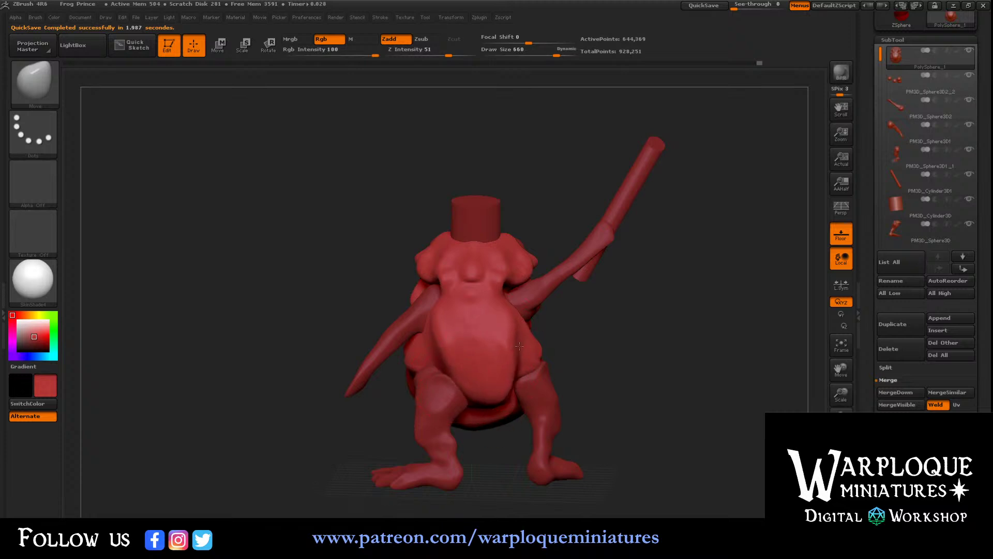
# - Broaden the frog's back toward the raised-arm shoulder with the large Move brush
pyautogui.moveTo(585, 336); pyautogui.dragTo(541, 396)
pyautogui.moveTo(403, 419); pyautogui.dragTo(506, 429)
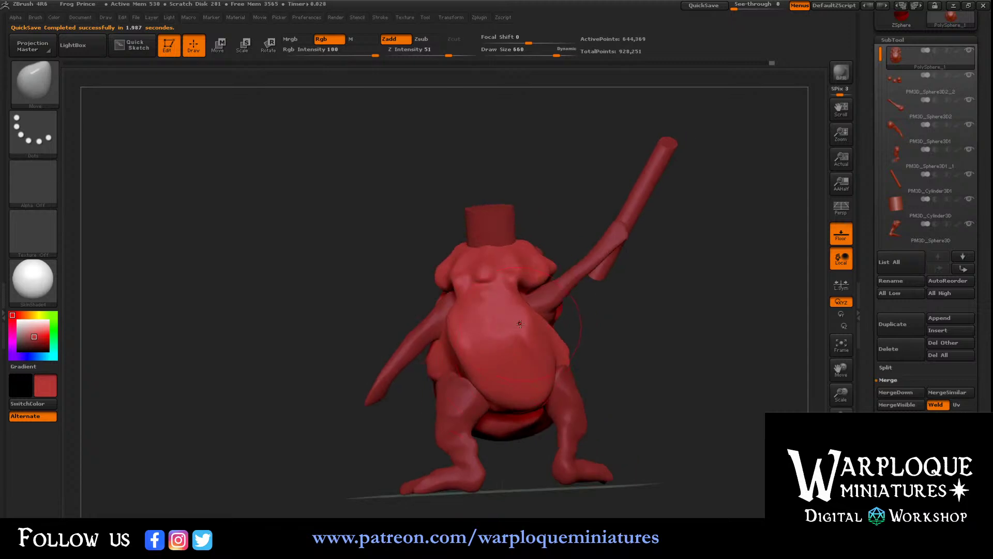
pyautogui.moveTo(520, 323); pyautogui.dragTo(541, 302)
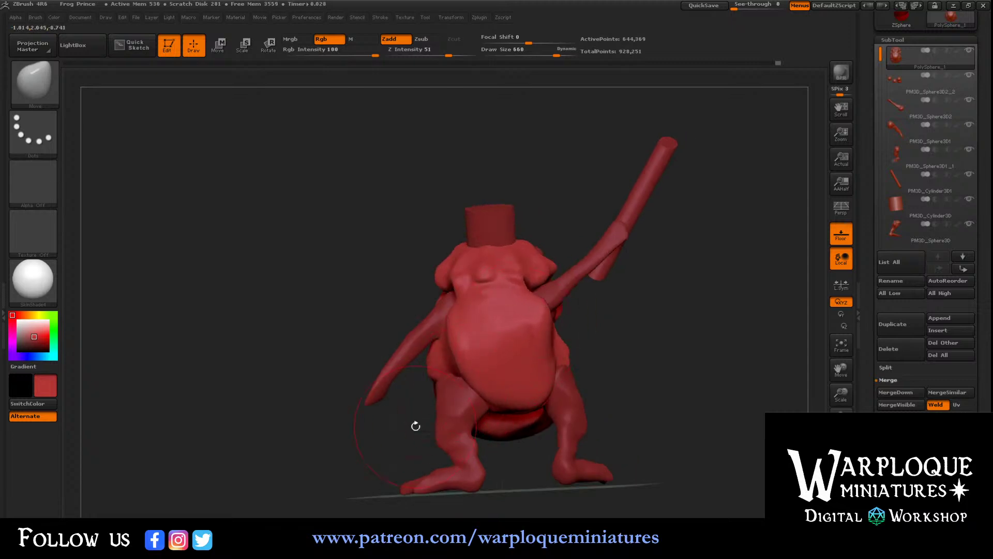
pyautogui.moveTo(415, 426)
pyautogui.mouseDown()
pyautogui.moveTo(362, 465)
pyautogui.moveTo(388, 455)
pyautogui.mouseUp()
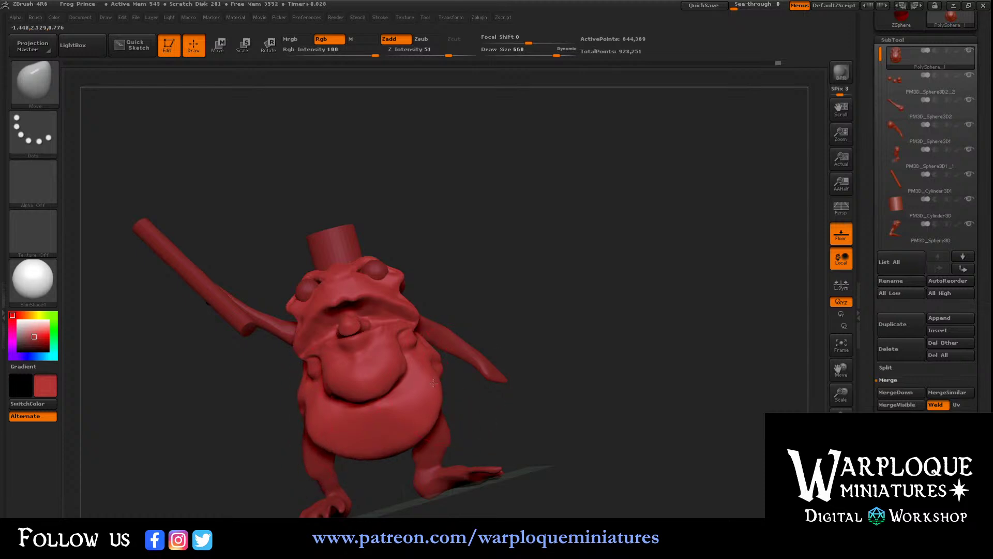
# - Pull the underside of the belly down and reshape the frog's flanks and upper back with the large Move brush
pyautogui.moveTo(434, 382)
pyautogui.mouseDown()
pyautogui.moveTo(420, 384)
pyautogui.moveTo(484, 415)
pyautogui.moveTo(486, 406)
pyautogui.mouseUp()
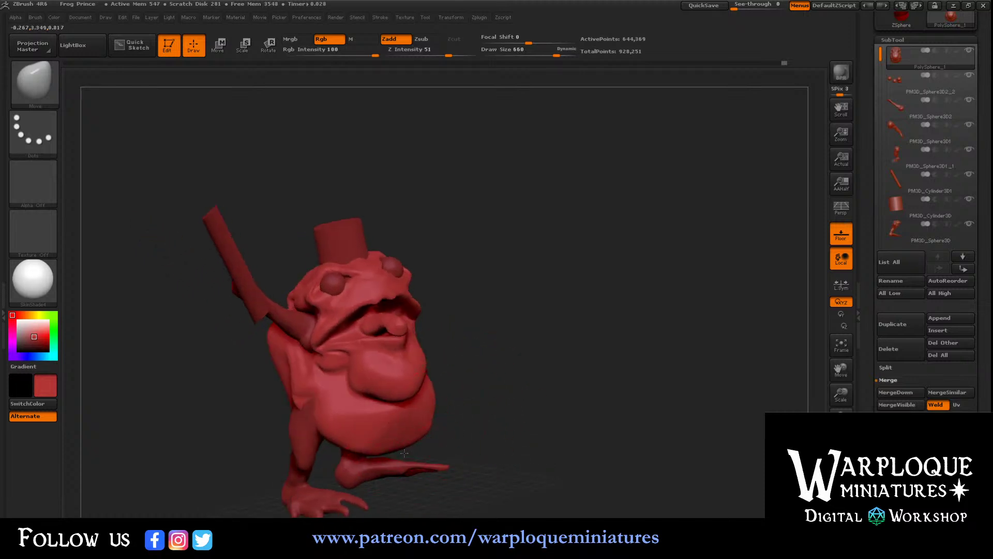
pyautogui.moveTo(382, 434); pyautogui.dragTo(387, 453)
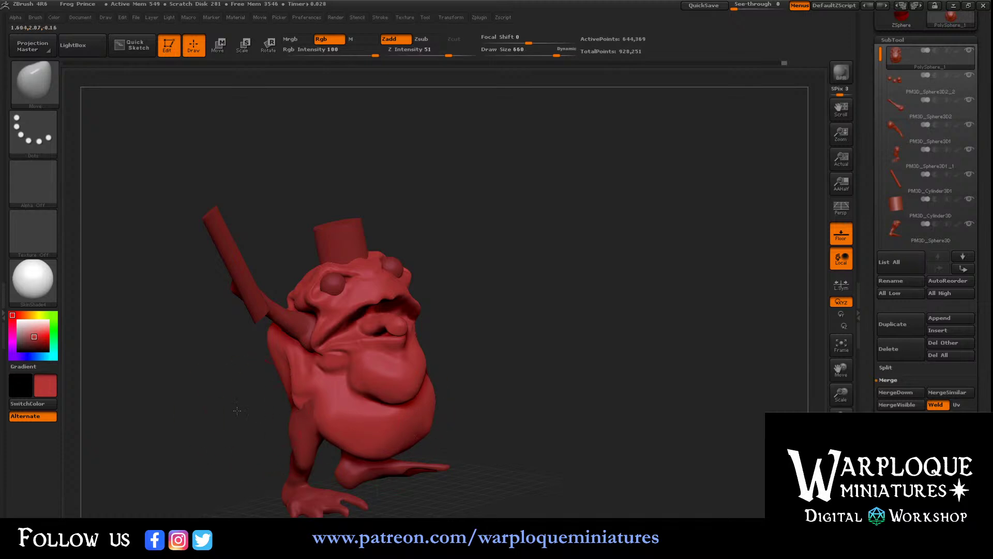
pyautogui.moveTo(237, 410); pyautogui.dragTo(255, 402)
pyautogui.moveTo(273, 338); pyautogui.dragTo(290, 324)
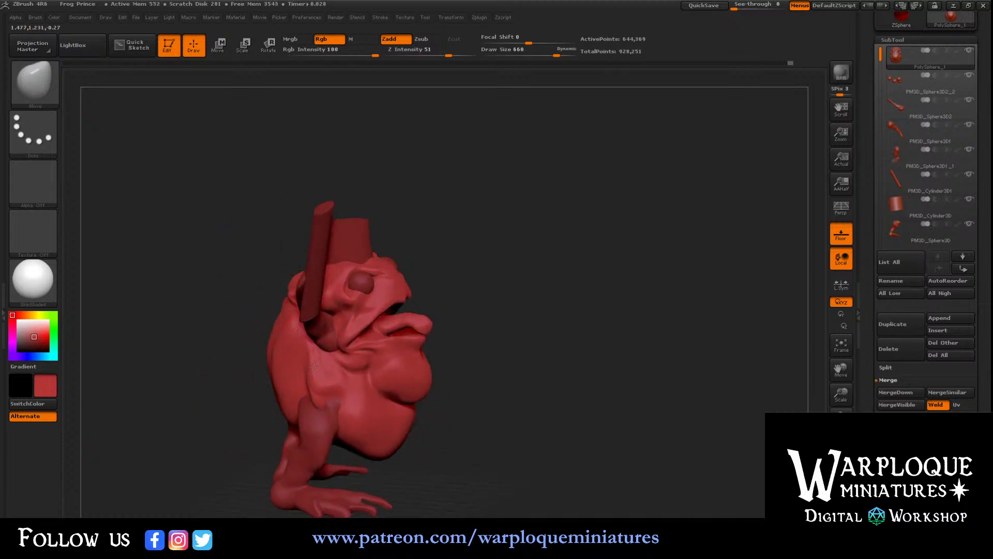
pyautogui.moveTo(514, 301); pyautogui.dragTo(465, 306)
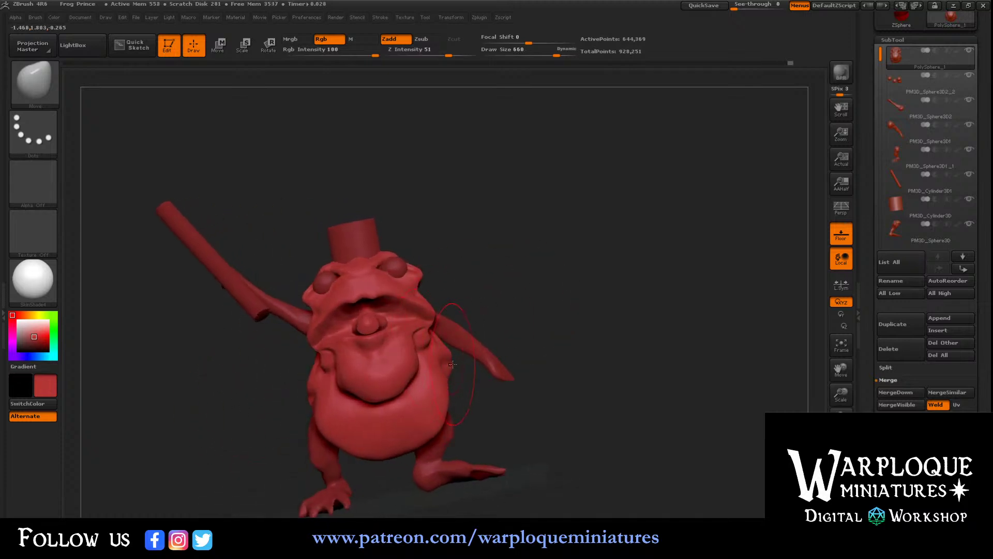
# - Reshape the frog's flank and the cheeks on both sides of the mouth with the Move brush at Draw Size 660
pyautogui.moveTo(446, 357); pyautogui.dragTo(441, 335)
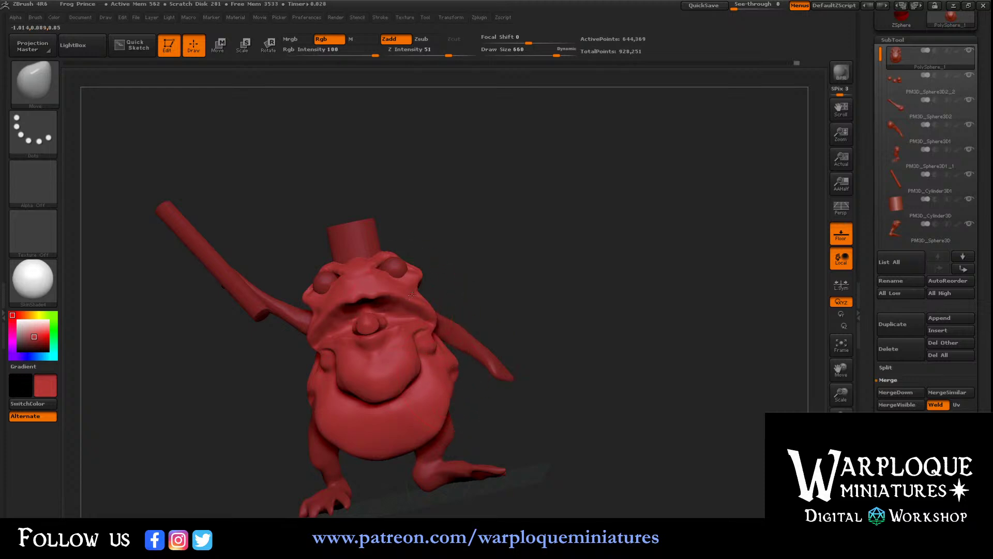
pyautogui.moveTo(411, 294)
pyautogui.mouseDown()
pyautogui.moveTo(425, 303)
pyautogui.moveTo(410, 281)
pyautogui.mouseUp()
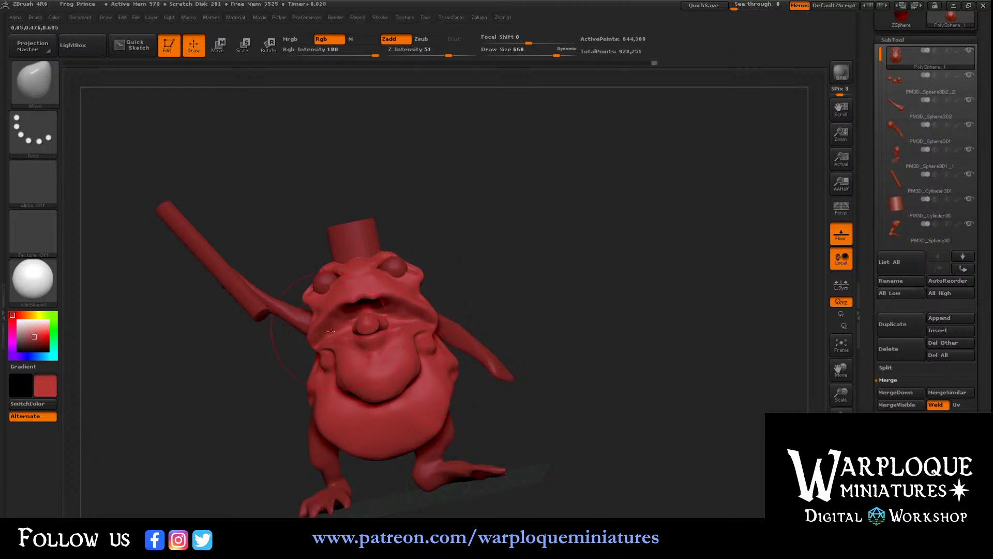
pyautogui.moveTo(332, 314); pyautogui.dragTo(331, 301)
pyautogui.moveTo(330, 354); pyautogui.dragTo(321, 335)
# - Reduce the Draw Size to 436 and reshape the mouth corner and side just beneath the raised arm with the Move brush
pyautogui.moveTo(497, 248); pyautogui.dragTo(525, 271)
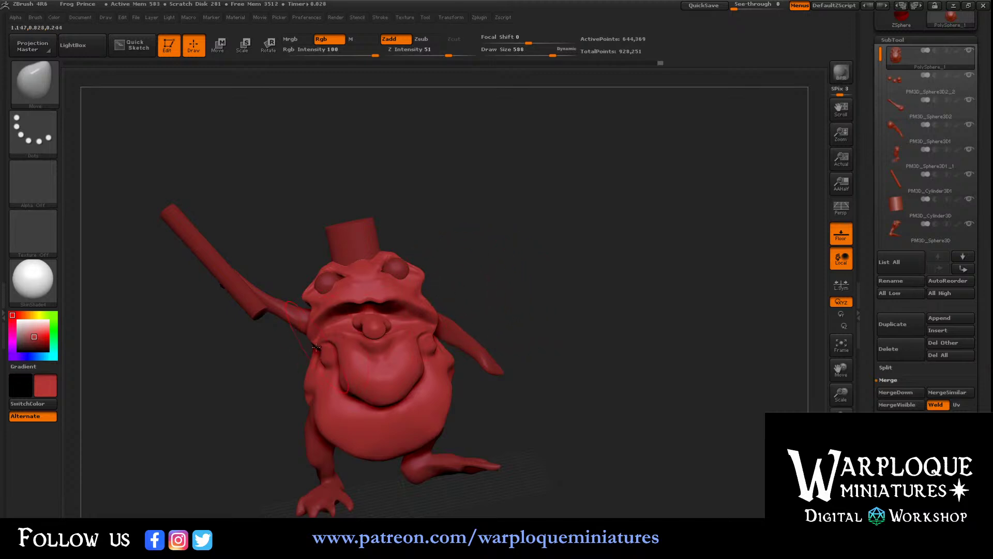
pyautogui.press('[')
pyautogui.moveTo(325, 346); pyautogui.dragTo(312, 321)
pyautogui.moveTo(296, 366)
pyautogui.mouseDown()
pyautogui.moveTo(298, 342)
pyautogui.moveTo(427, 291)
pyautogui.moveTo(406, 287)
pyautogui.moveTo(428, 295)
pyautogui.mouseUp()
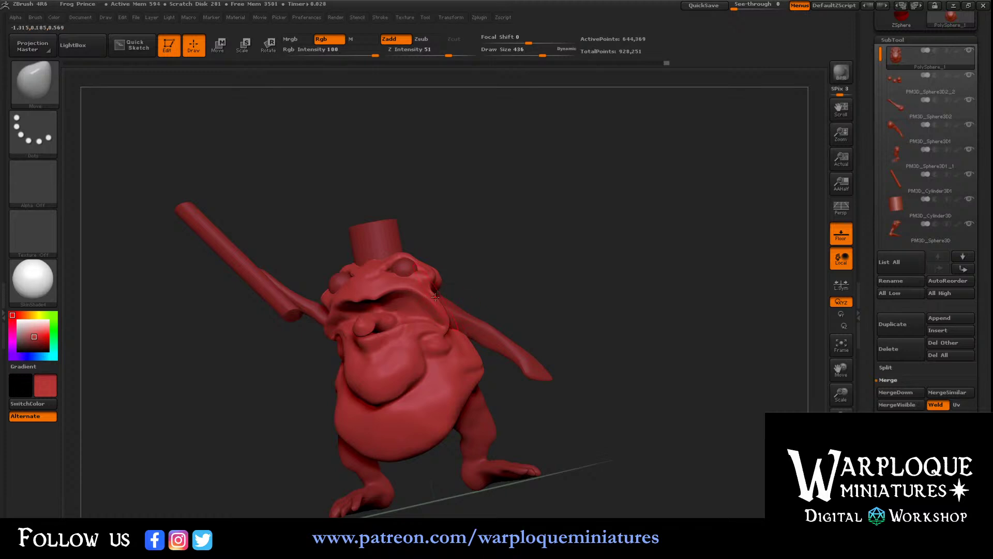
pyautogui.moveTo(302, 385); pyautogui.dragTo(313, 389)
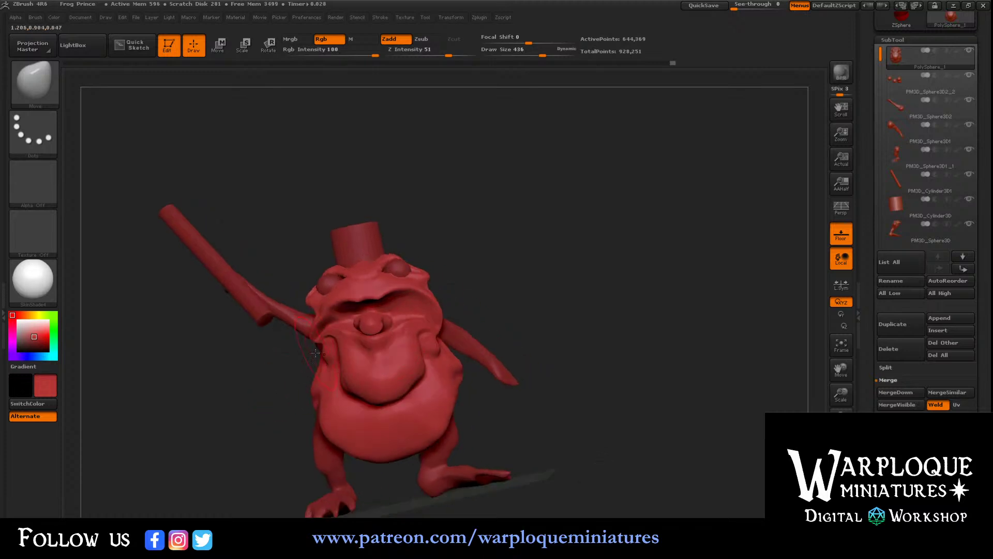
pyautogui.moveTo(320, 340)
pyautogui.mouseDown()
pyautogui.moveTo(329, 363)
pyautogui.moveTo(314, 326)
pyautogui.moveTo(315, 348)
pyautogui.moveTo(339, 339)
pyautogui.mouseUp()
# - Reshape the protruding tongue from the front and side with the Move brush, lowering the Draw Size to 316
pyautogui.moveTo(491, 274); pyautogui.dragTo(462, 291)
pyautogui.moveTo(389, 322); pyautogui.dragTo(364, 325)
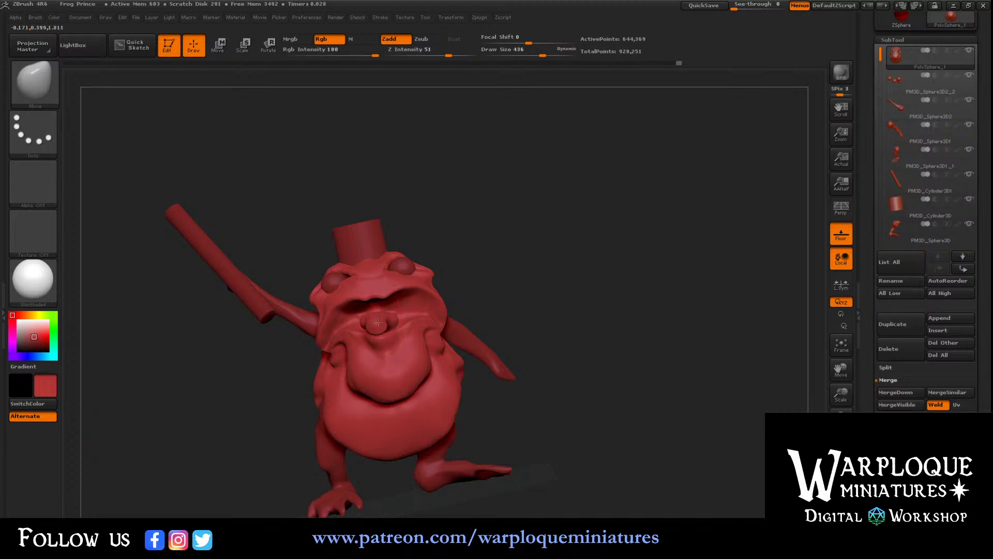
pyautogui.moveTo(305, 373)
pyautogui.mouseDown()
pyautogui.moveTo(388, 334)
pyautogui.moveTo(405, 306)
pyautogui.mouseUp()
pyautogui.moveTo(475, 305)
pyautogui.mouseDown()
pyautogui.moveTo(404, 308)
pyautogui.moveTo(434, 300)
pyautogui.moveTo(497, 250)
pyautogui.mouseUp()
pyautogui.press('ctrl')
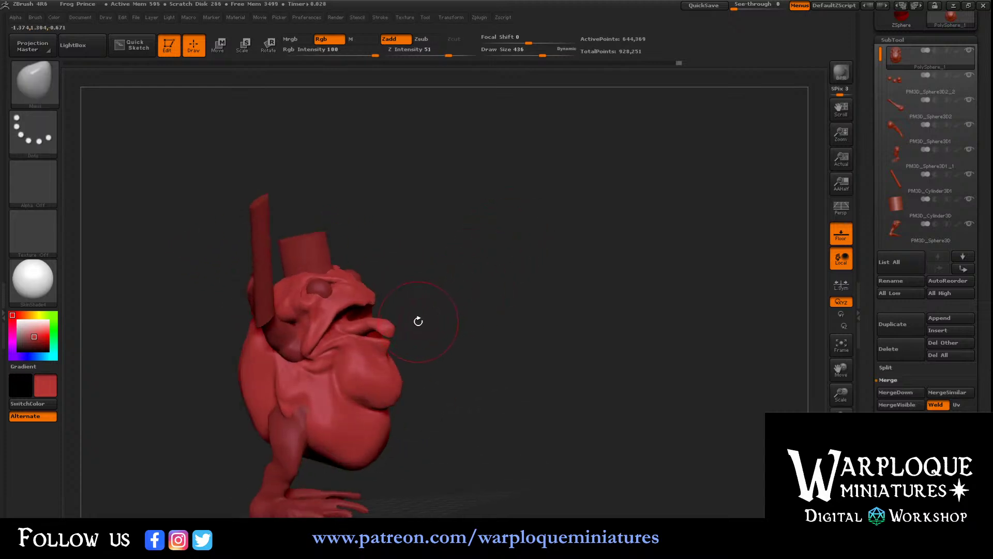
pyautogui.moveTo(426, 297); pyautogui.dragTo(391, 325)
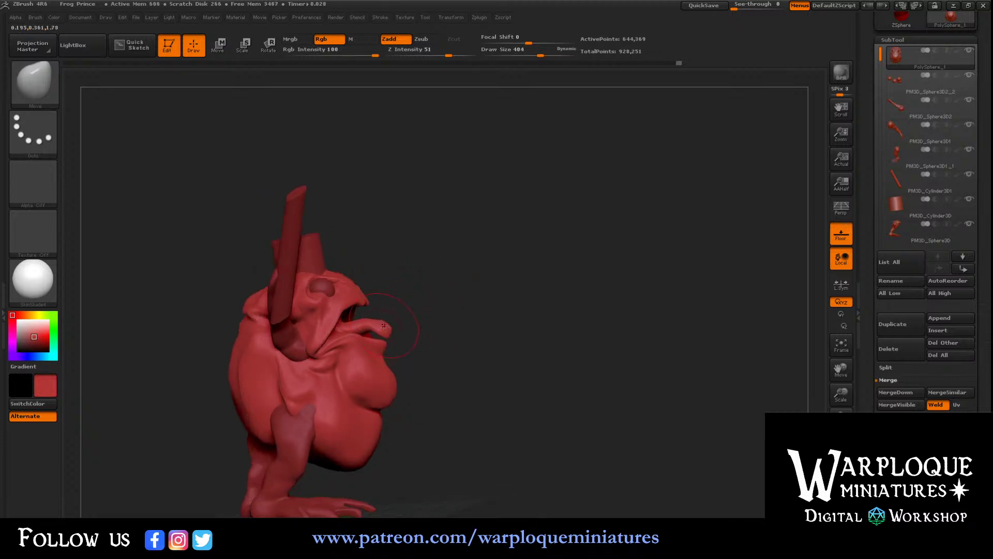
pyautogui.moveTo(393, 319); pyautogui.dragTo(516, 278)
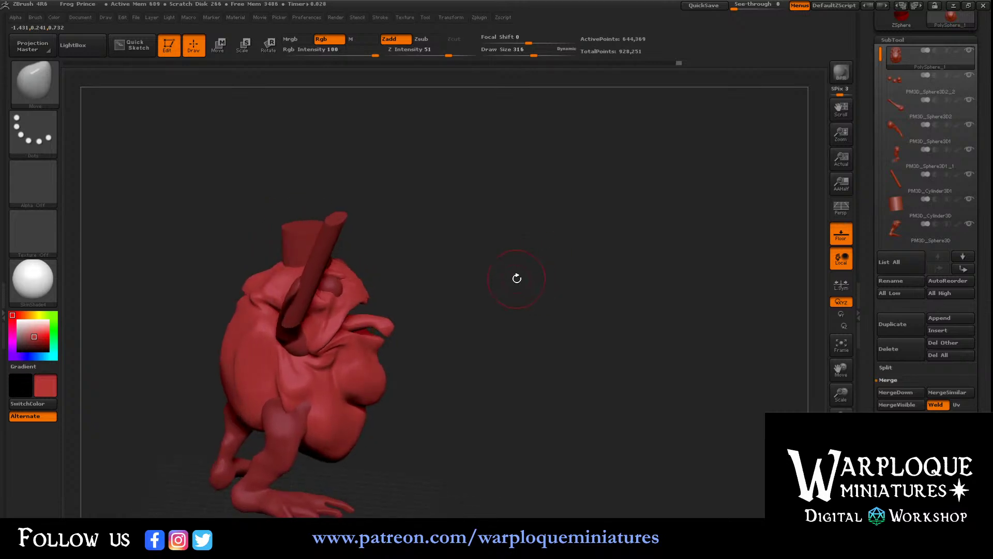
# - Cut the protruding tongue off the frog's mouth with TrimLasso, undoing the first cut and redrawing the lasso deeper into the mouth
pyautogui.hotkey('ctrl', 'shift')
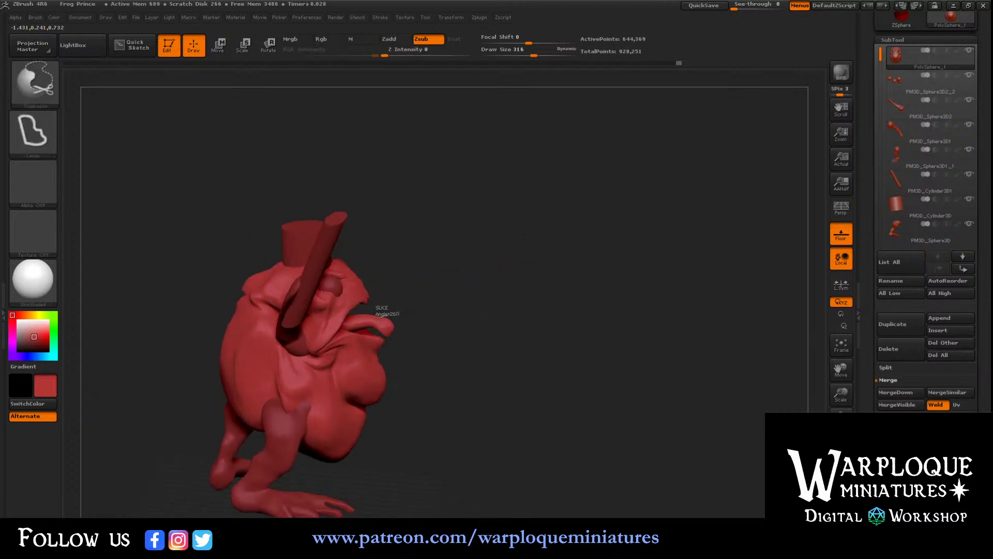
pyautogui.keyDown('ctrl'); pyautogui.keyDown('shift'); pyautogui.moveTo(367, 313); pyautogui.dragTo(432, 303); pyautogui.keyUp('shift'); pyautogui.keyUp('ctrl')
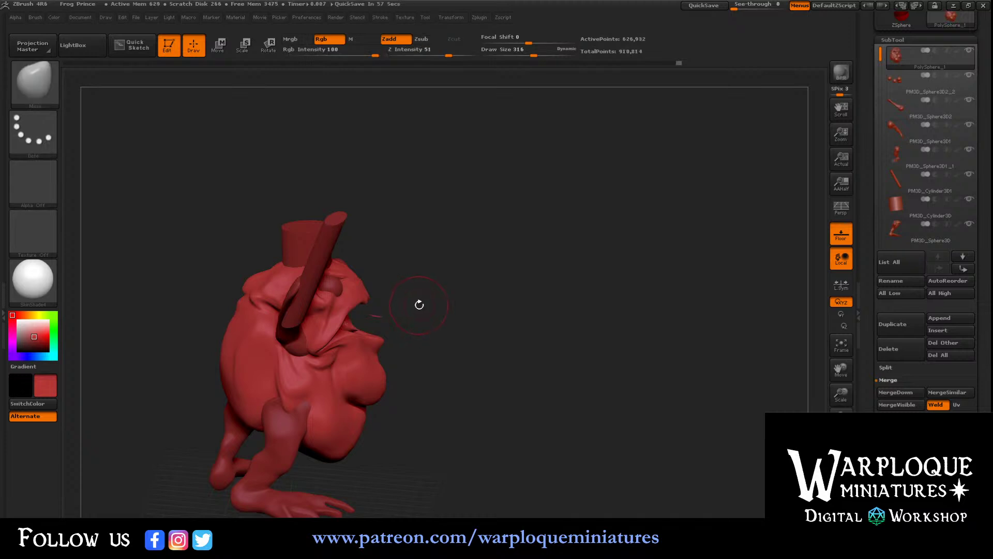
pyautogui.hotkey('ctrl', 'z')
pyautogui.moveTo(410, 313)
pyautogui.keyDown('ctrl'); pyautogui.keyDown('shift'); pyautogui.mouseDown()
pyautogui.moveTo(342, 318)
pyautogui.moveTo(406, 344)
pyautogui.moveTo(427, 317)
pyautogui.mouseUp(); pyautogui.keyUp('shift'); pyautogui.keyUp('ctrl')
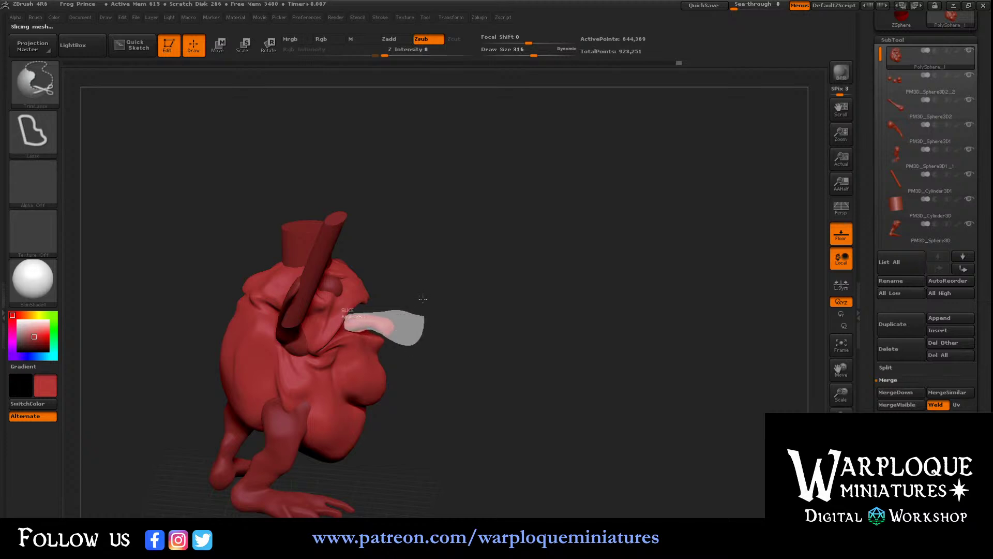
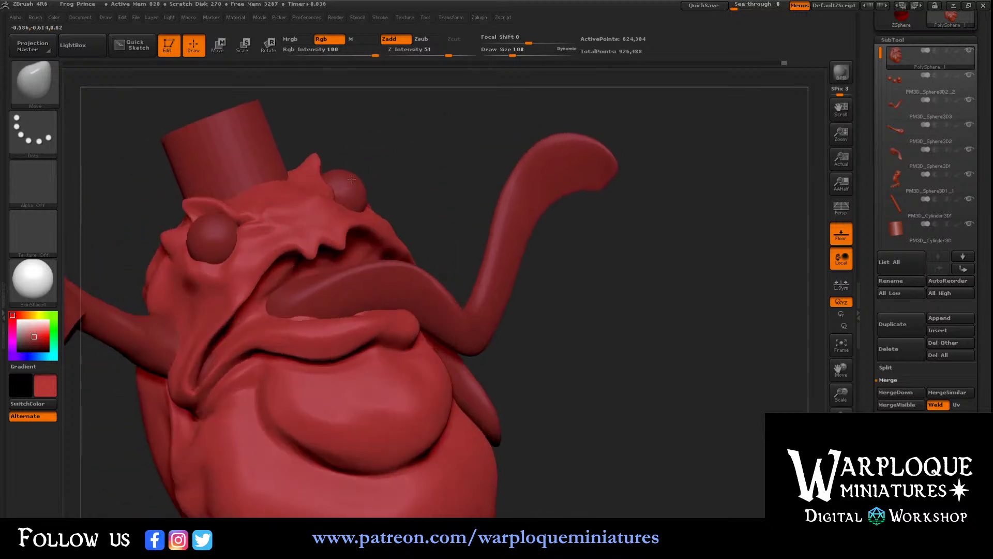
# - Refine the brow and snout between the eyes with the Move brush and smoothing
pyautogui.press('shift')
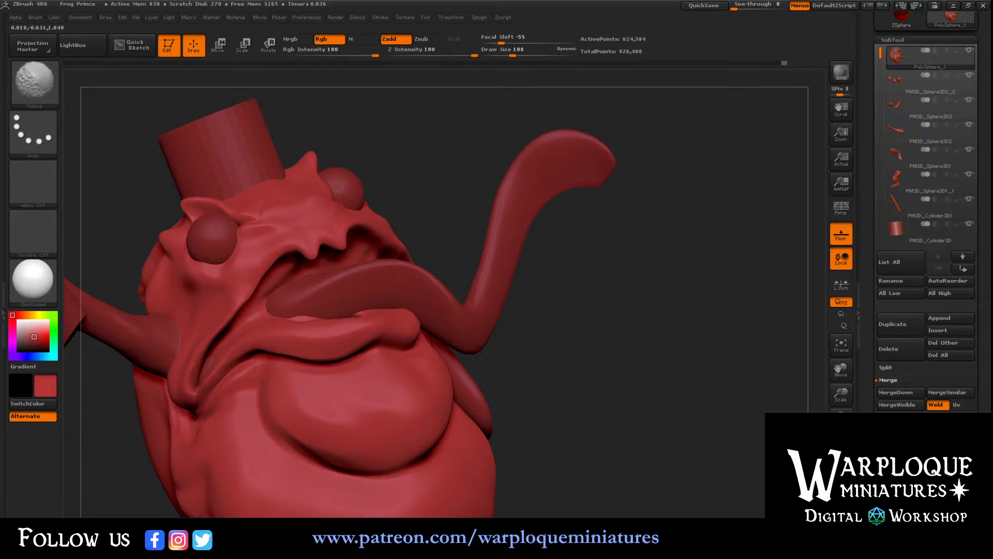
pyautogui.moveTo(414, 164); pyautogui.dragTo(331, 204)
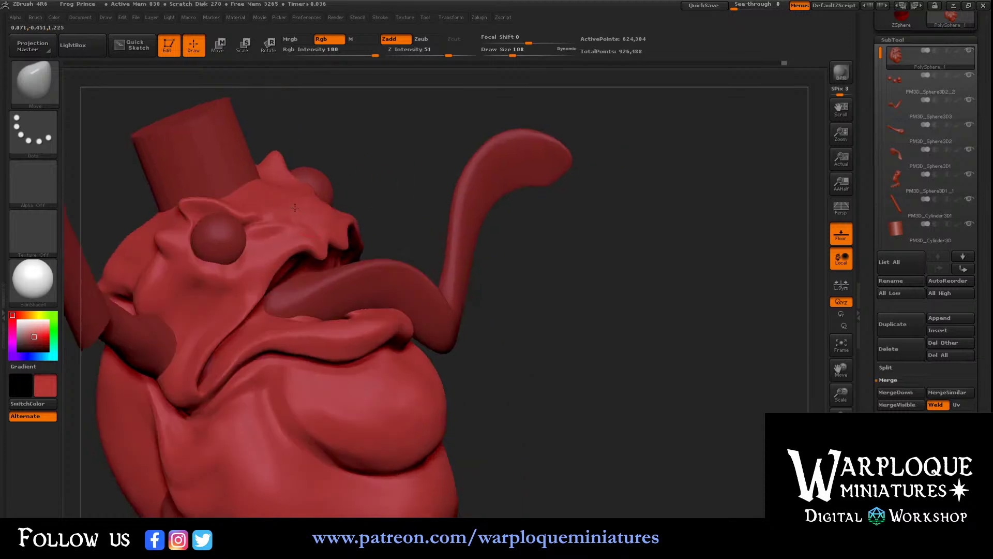
pyautogui.moveTo(348, 187); pyautogui.dragTo(401, 179)
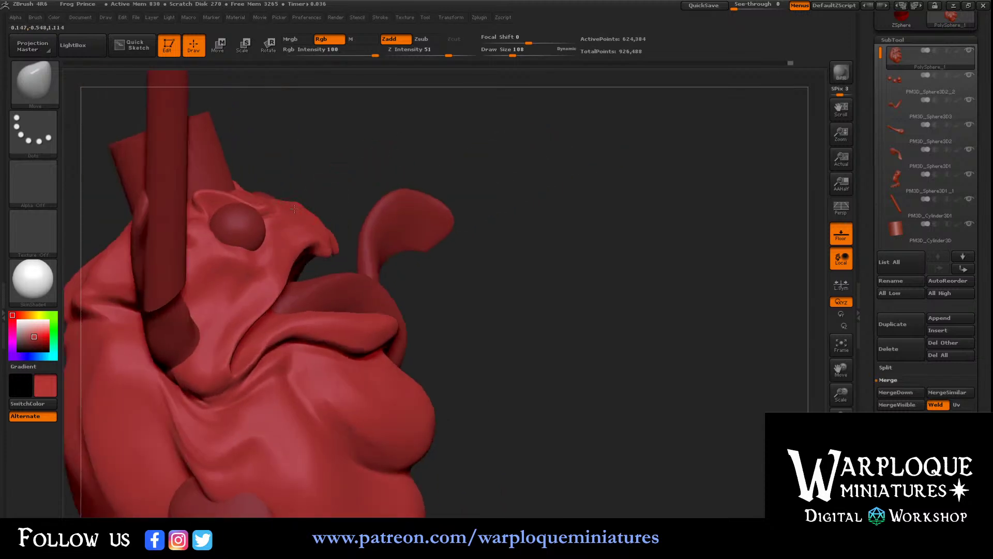
pyautogui.moveTo(324, 180); pyautogui.dragTo(300, 199)
pyautogui.press('shift')
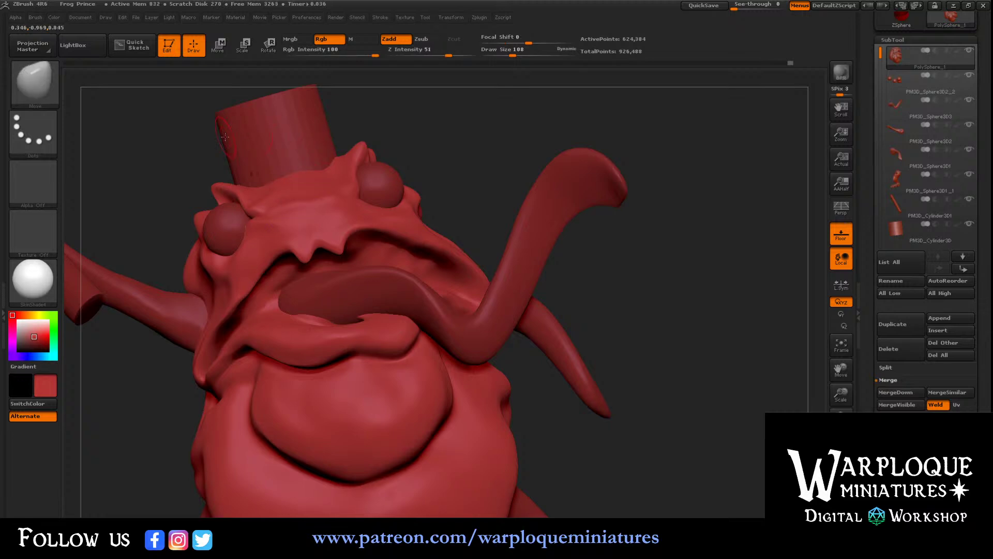
# - Carve wrinkles on the snout and a creased bag beneath the eye on the raised-club side with the Orb_Cracks brush
pyautogui.click(48, 89)
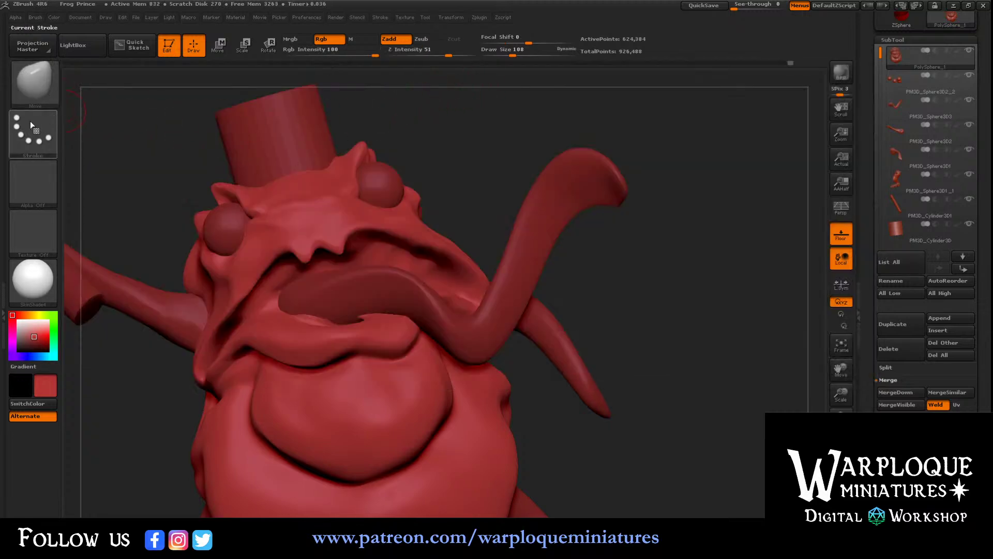
pyautogui.click(43, 88)
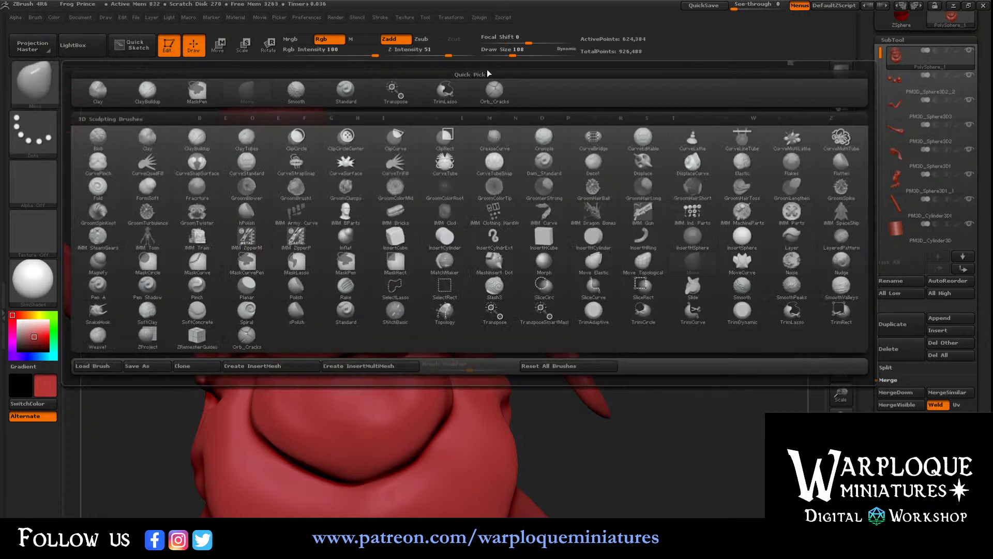
pyautogui.click(494, 91)
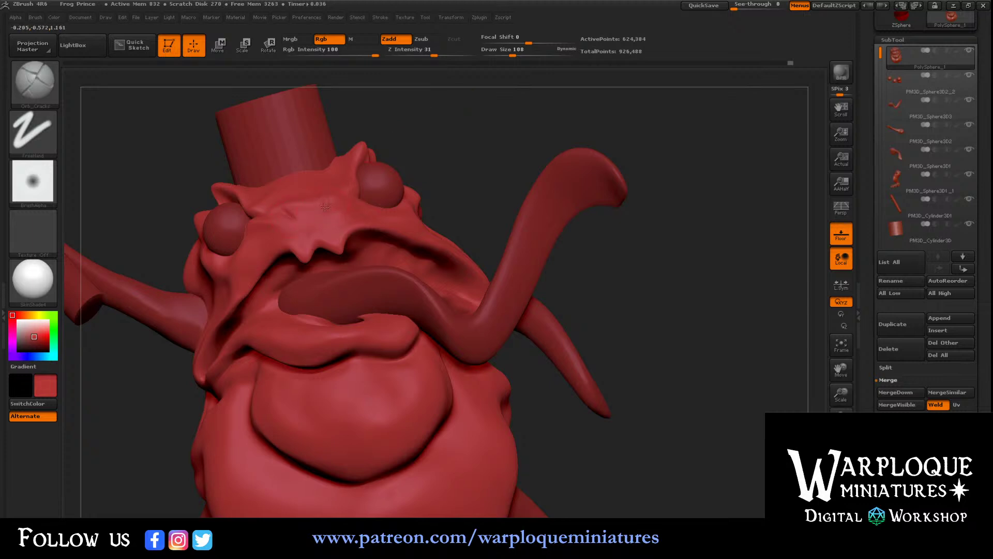
pyautogui.moveTo(448, 146)
pyautogui.mouseDown()
pyautogui.moveTo(484, 161)
pyautogui.moveTo(448, 147)
pyautogui.moveTo(194, 230)
pyautogui.moveTo(197, 263)
pyautogui.moveTo(233, 293)
pyautogui.moveTo(255, 215)
pyautogui.mouseUp()
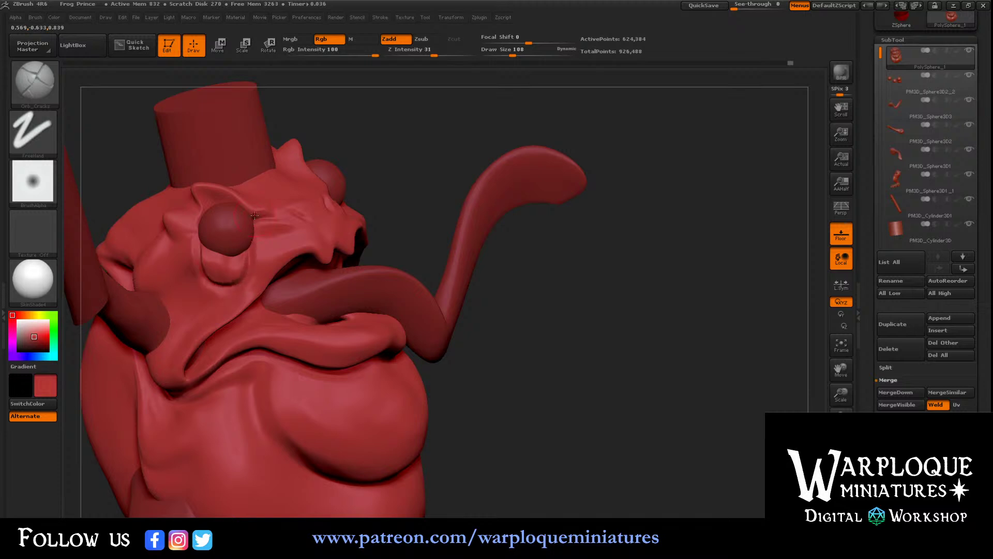
pyautogui.moveTo(395, 156)
pyautogui.mouseDown()
pyautogui.moveTo(381, 149)
pyautogui.moveTo(397, 156)
pyautogui.mouseUp()
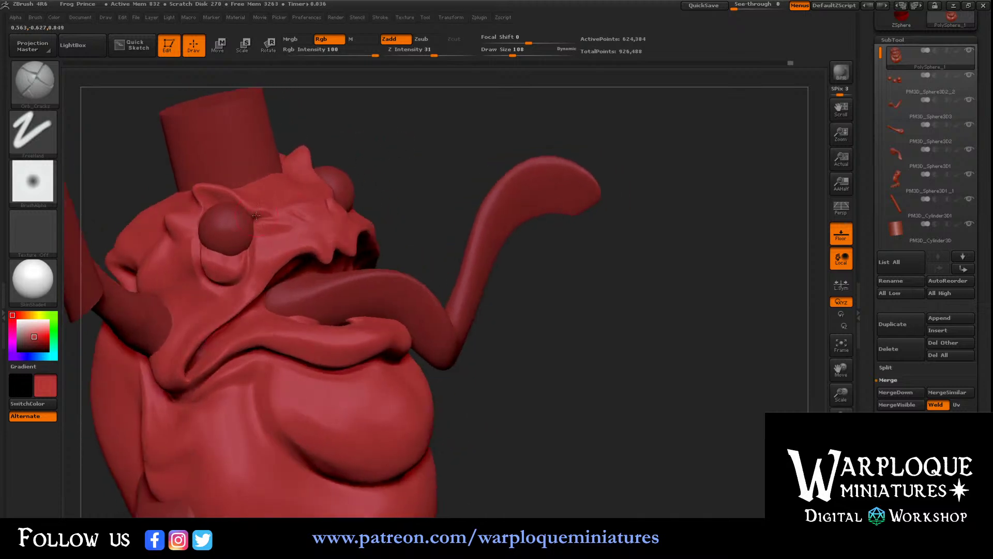
pyautogui.moveTo(214, 255); pyautogui.dragTo(246, 251)
pyautogui.moveTo(133, 200); pyautogui.dragTo(147, 201)
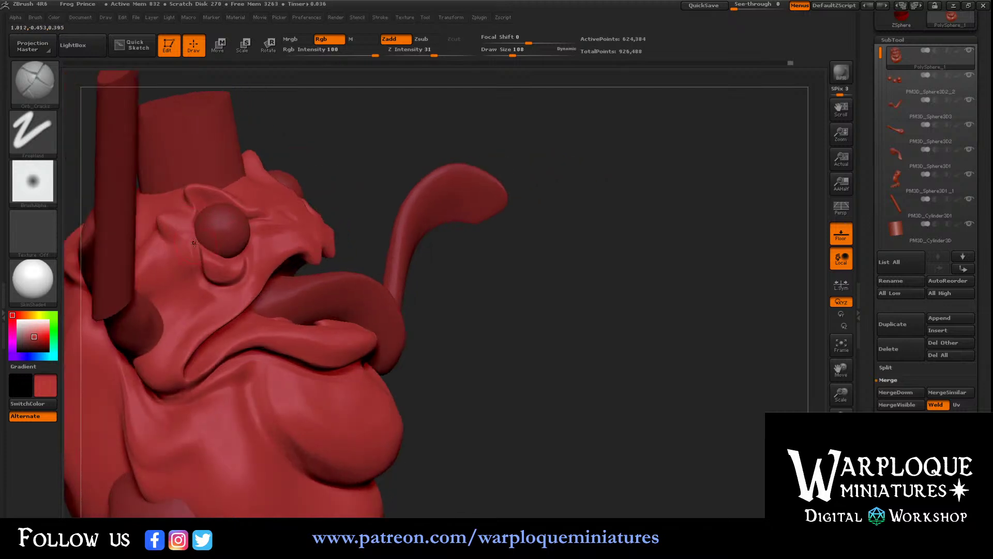
pyautogui.moveTo(355, 164); pyautogui.dragTo(262, 219)
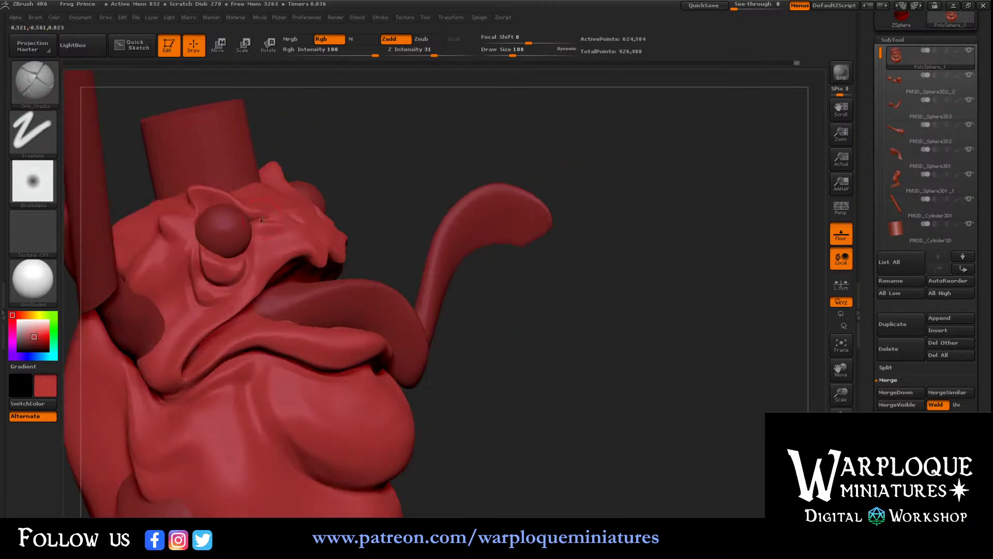
# - Rework the folds beneath the eye and smooth them into the cheek, increasing the Draw Size to 140
pyautogui.press('shift')
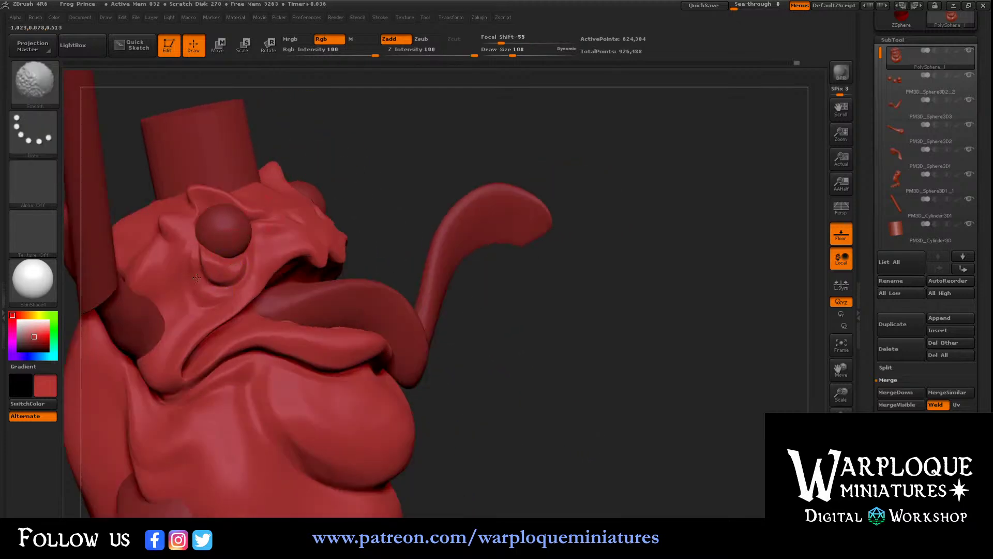
pyautogui.keyDown('shift'); pyautogui.moveTo(193, 251); pyautogui.dragTo(223, 285); pyautogui.keyUp('shift')
pyautogui.moveTo(200, 248)
pyautogui.mouseDown()
pyautogui.moveTo(231, 283)
pyautogui.moveTo(256, 244)
pyautogui.mouseUp()
pyautogui.press('shift')
pyautogui.moveTo(392, 168)
pyautogui.mouseDown()
pyautogui.moveTo(426, 177)
pyautogui.moveTo(459, 156)
pyautogui.moveTo(482, 170)
pyautogui.moveTo(521, 149)
pyautogui.moveTo(496, 155)
pyautogui.mouseUp()
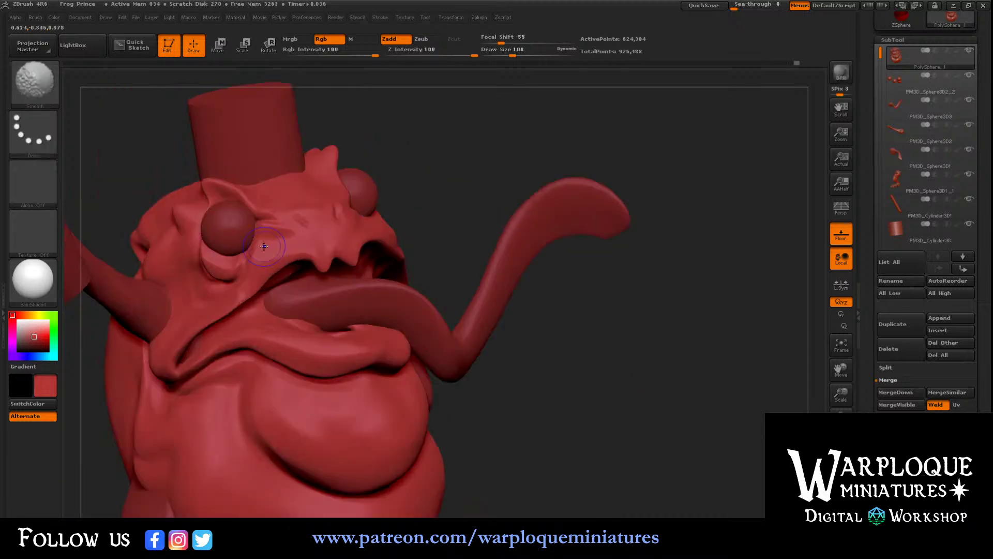
pyautogui.keyDown('shift'); pyautogui.moveTo(258, 245); pyautogui.dragTo(219, 270); pyautogui.keyUp('shift')
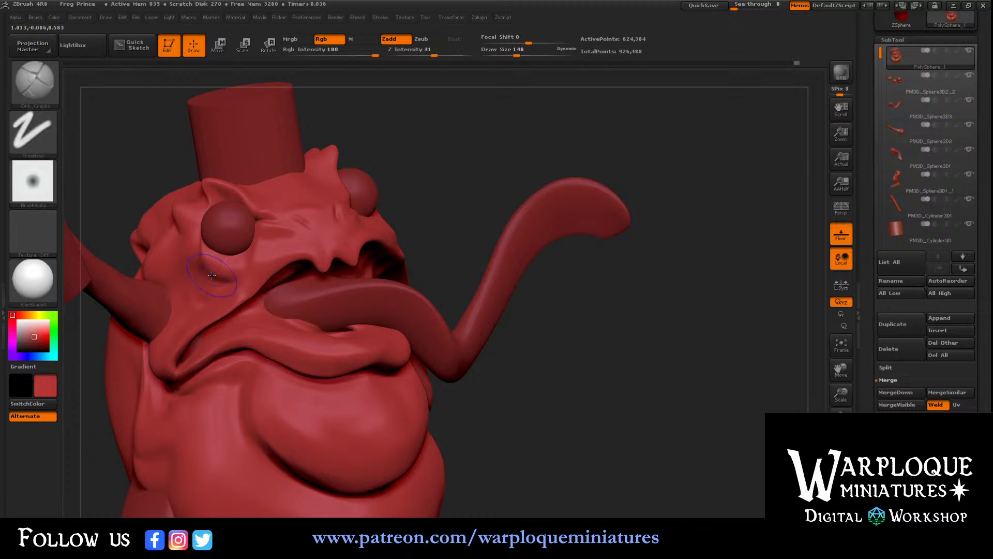
pyautogui.keyDown('shift'); pyautogui.moveTo(230, 266); pyautogui.dragTo(203, 257); pyautogui.keyUp('shift')
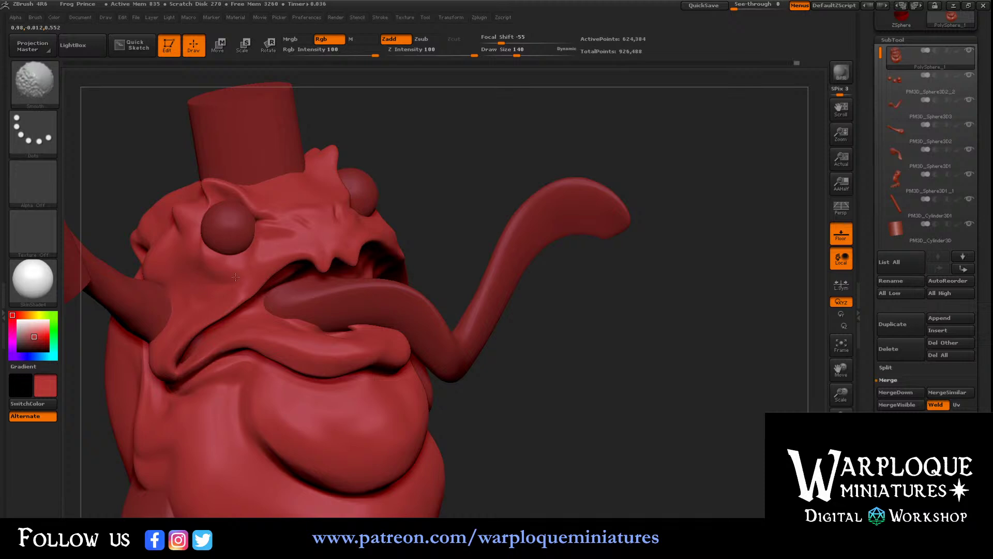
# - Carve creases along the lower lip and beneath the tongue with the Orb_Cracks brush at Draw Size 140
pyautogui.moveTo(456, 162)
pyautogui.mouseDown()
pyautogui.moveTo(399, 222)
pyautogui.moveTo(421, 216)
pyautogui.moveTo(466, 150)
pyautogui.moveTo(470, 173)
pyautogui.mouseUp()
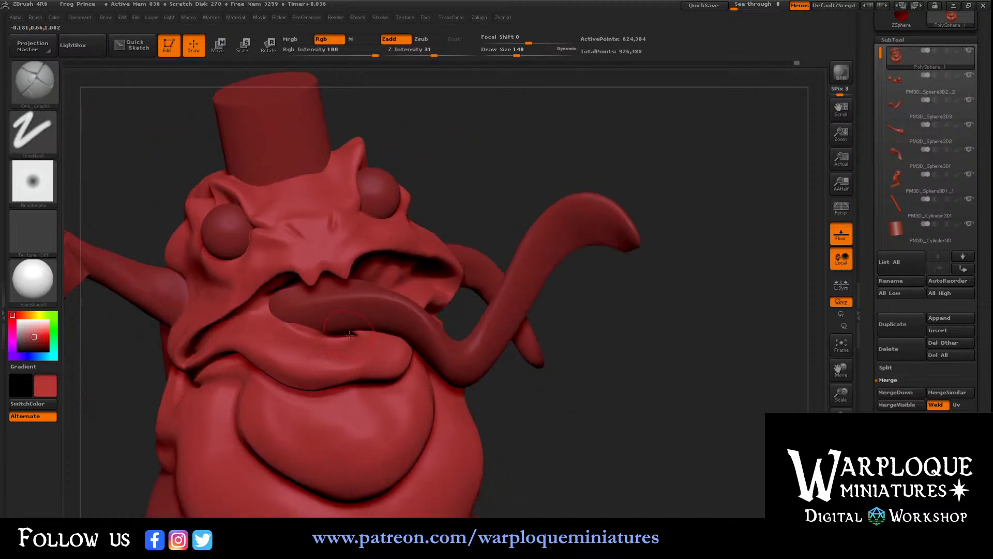
pyautogui.moveTo(363, 329)
pyautogui.mouseDown()
pyautogui.moveTo(345, 334)
pyautogui.moveTo(370, 324)
pyautogui.mouseUp()
pyautogui.moveTo(510, 188); pyautogui.dragTo(538, 197)
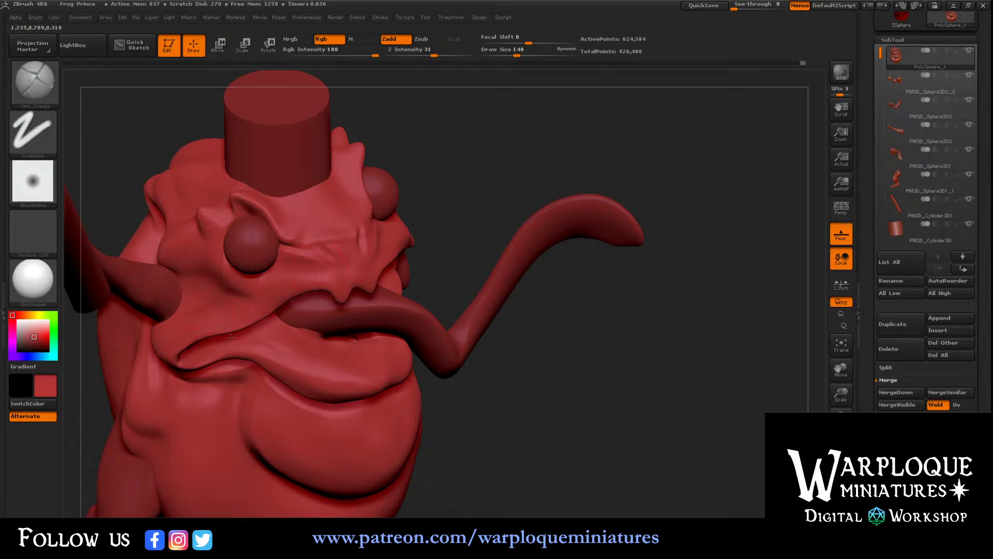
pyautogui.moveTo(263, 341)
pyautogui.mouseDown()
pyautogui.moveTo(323, 362)
pyautogui.moveTo(366, 352)
pyautogui.mouseUp()
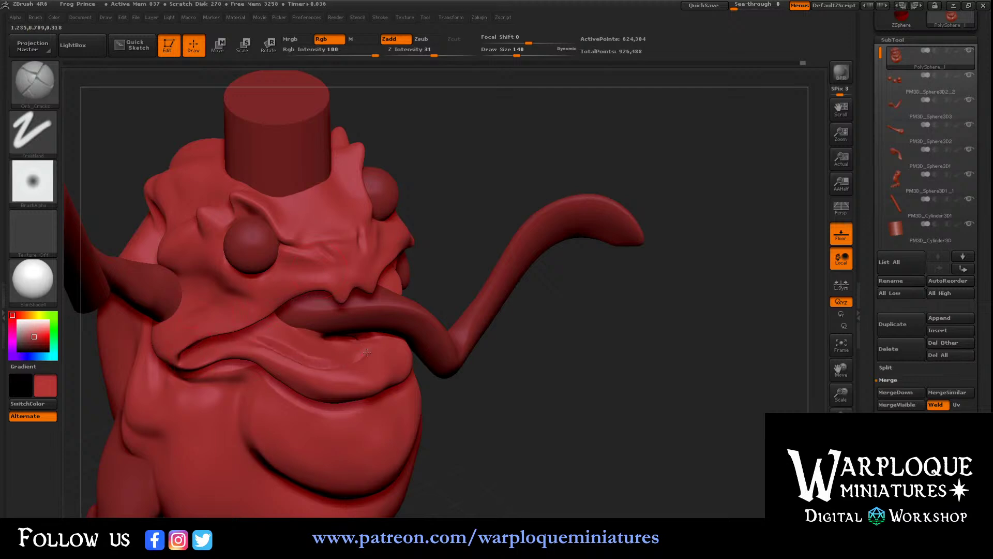
pyautogui.moveTo(450, 269); pyautogui.dragTo(429, 249)
pyautogui.moveTo(300, 337); pyautogui.dragTo(291, 334)
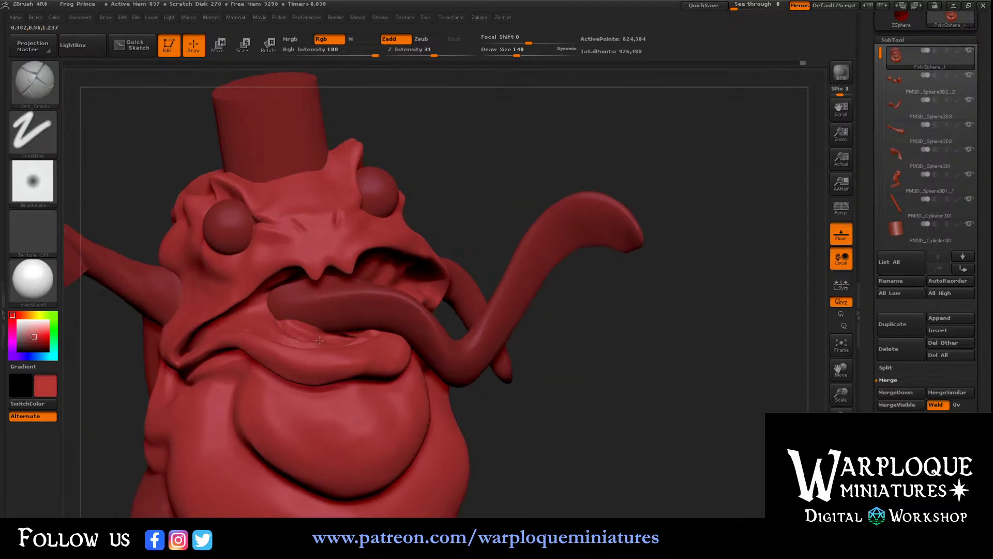
# - Carve folds inside the mouth behind the tongue toward the far corner and smooth them
pyautogui.moveTo(472, 220); pyautogui.dragTo(439, 207)
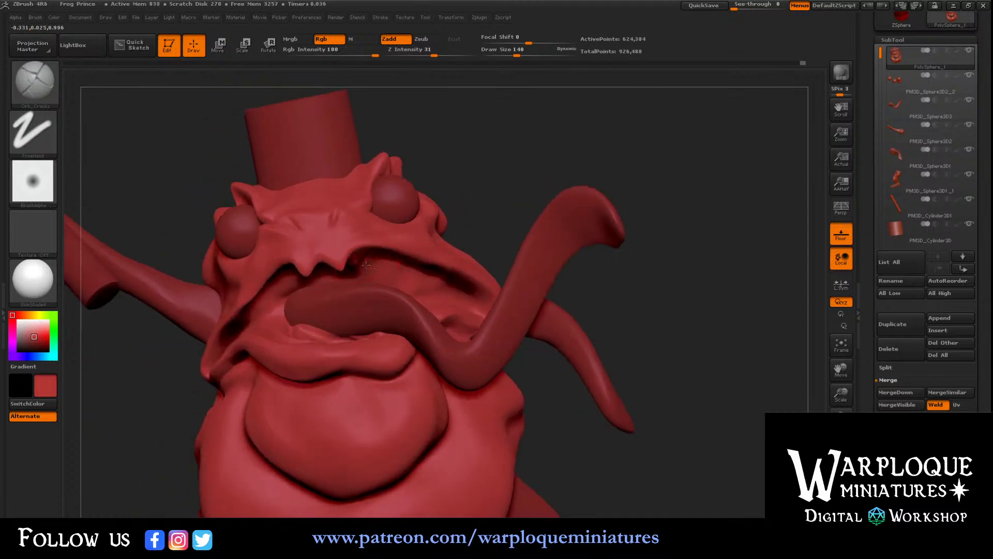
pyautogui.moveTo(361, 262)
pyautogui.mouseDown()
pyautogui.moveTo(414, 266)
pyautogui.moveTo(464, 298)
pyautogui.mouseUp()
pyautogui.moveTo(486, 178)
pyautogui.mouseDown()
pyautogui.moveTo(458, 258)
pyautogui.moveTo(430, 280)
pyautogui.moveTo(435, 269)
pyautogui.moveTo(362, 271)
pyautogui.moveTo(491, 165)
pyautogui.moveTo(507, 140)
pyautogui.mouseUp()
pyautogui.press('shift')
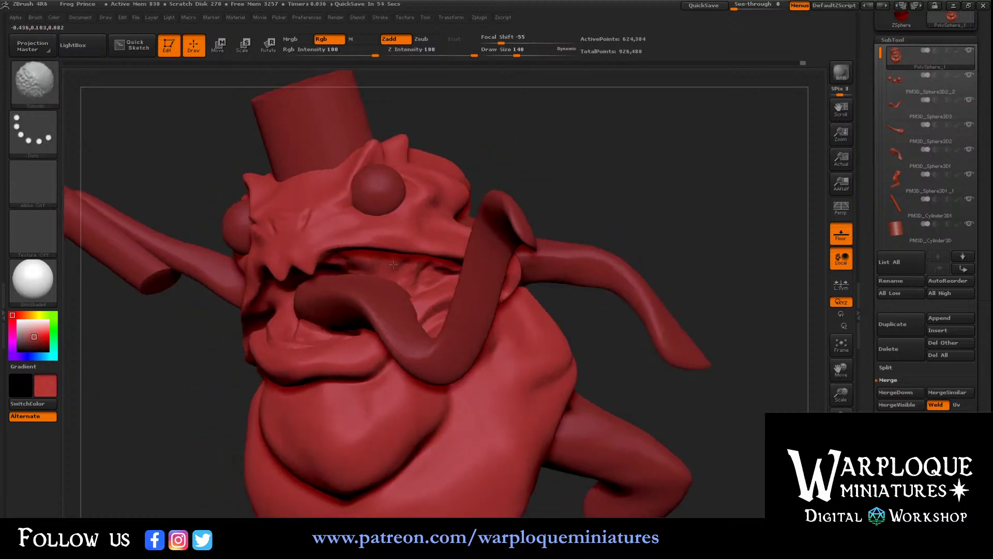
pyautogui.keyDown('shift'); pyautogui.moveTo(393, 264); pyautogui.dragTo(424, 275); pyautogui.keyUp('shift')
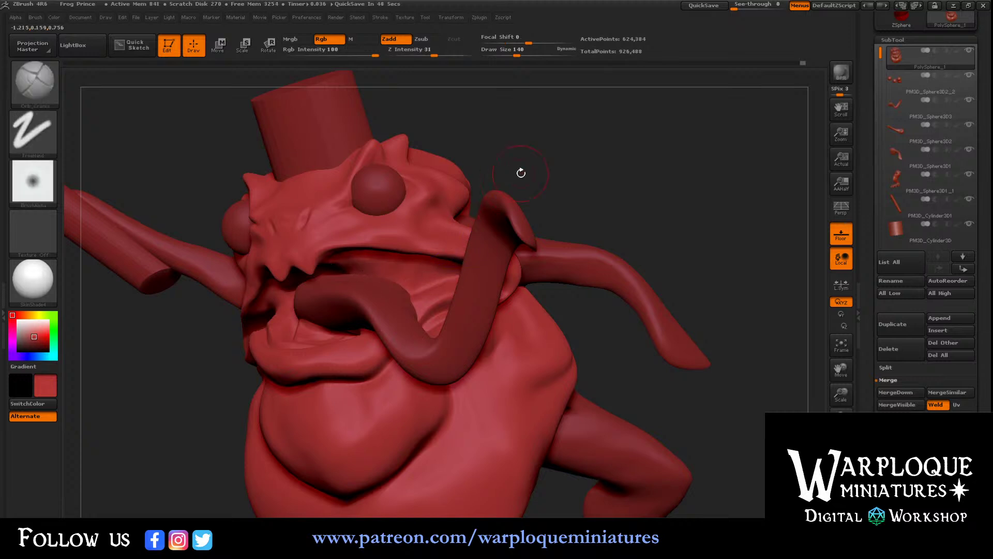
# - Carve a fold inside the mouth corner on the raised-club side, beside the tongue, and smooth it with the Orb_Cracks brush active
pyautogui.moveTo(519, 171)
pyautogui.mouseDown()
pyautogui.moveTo(571, 163)
pyautogui.moveTo(238, 339)
pyautogui.mouseUp()
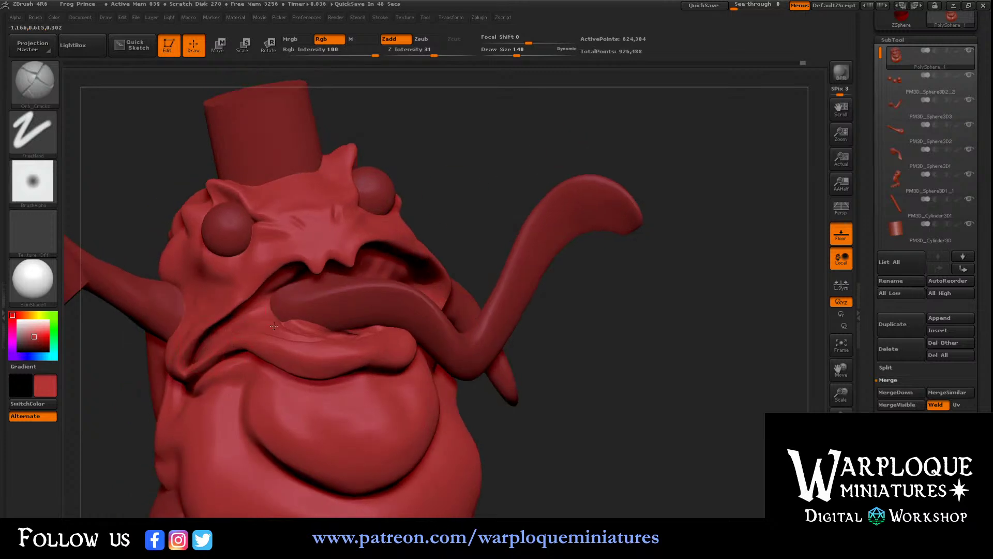
pyautogui.moveTo(231, 327)
pyautogui.mouseDown()
pyautogui.moveTo(263, 305)
pyautogui.moveTo(278, 315)
pyautogui.mouseUp()
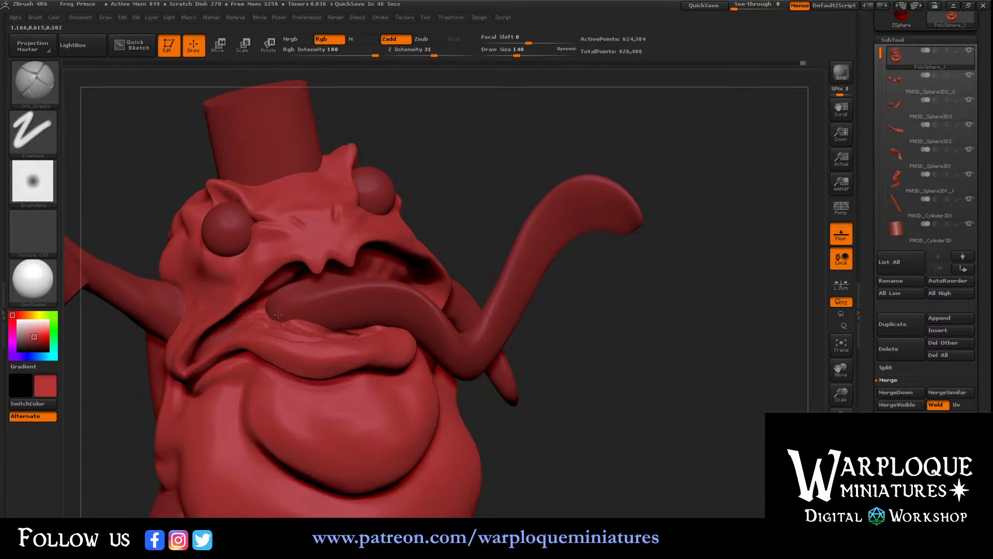
pyautogui.press('shift')
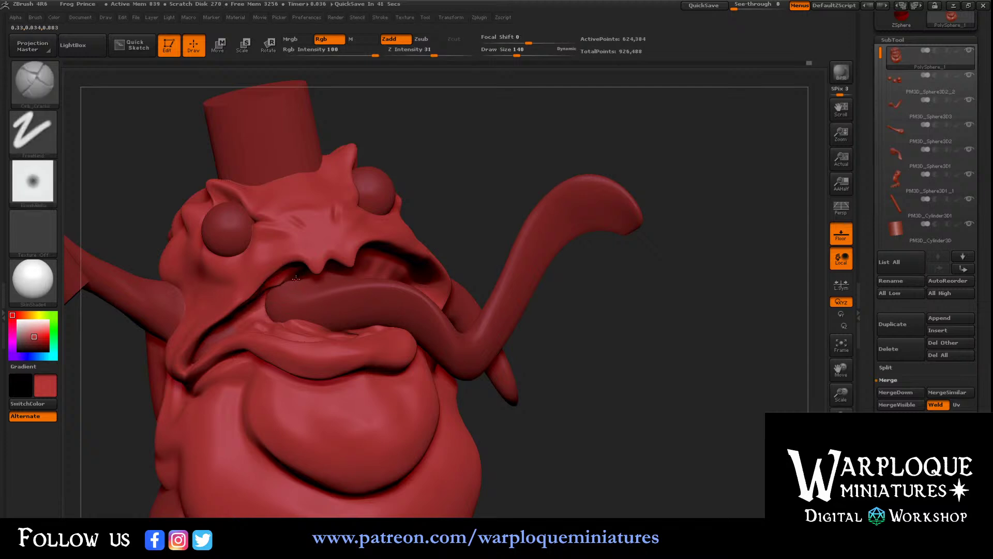
pyautogui.press('shift')
# - Carve creases into the roof of the mouth beneath the upper lip with the Orb_Cracks brush and smooth them
pyautogui.moveTo(430, 212); pyautogui.dragTo(464, 159)
pyautogui.press('shift')
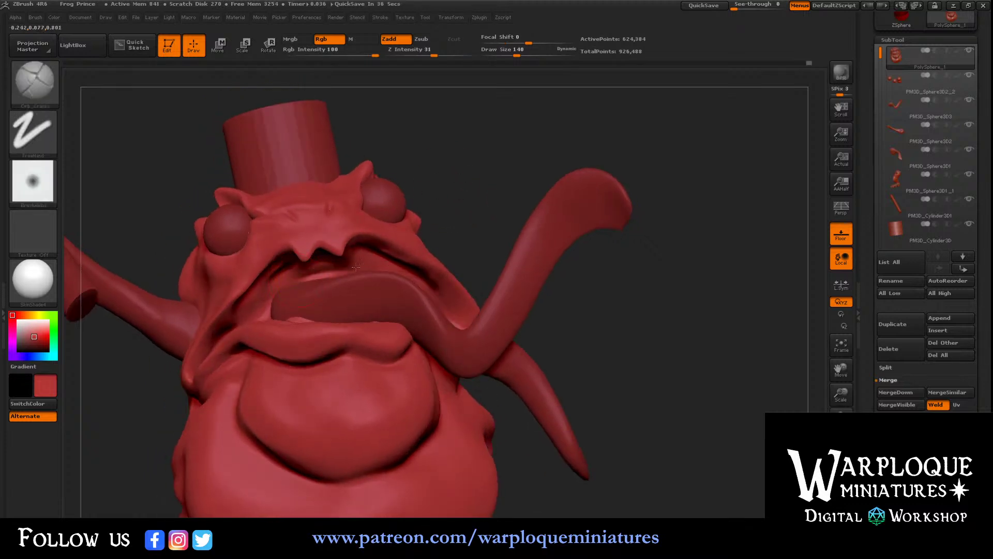
pyautogui.press('shift')
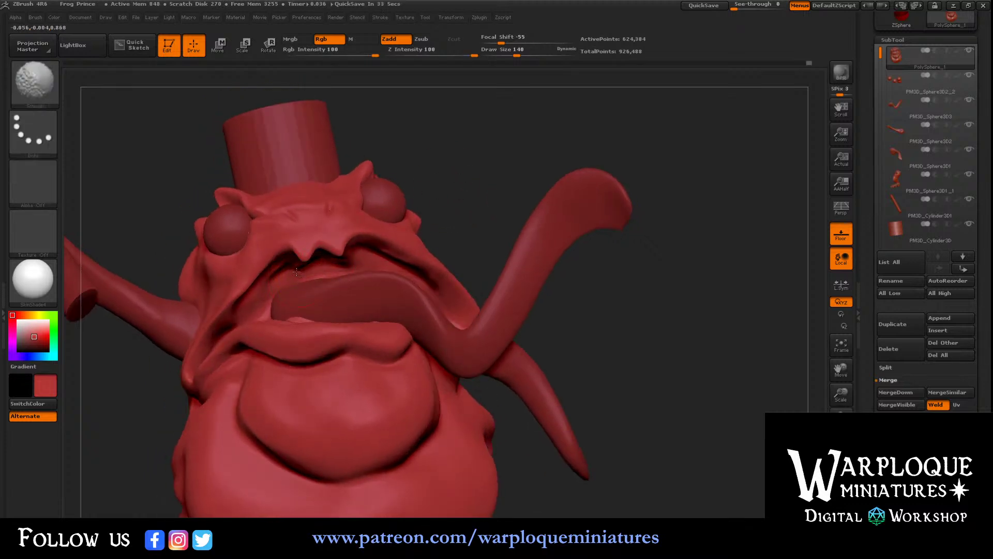
pyautogui.press('shift')
pyautogui.press('shift')
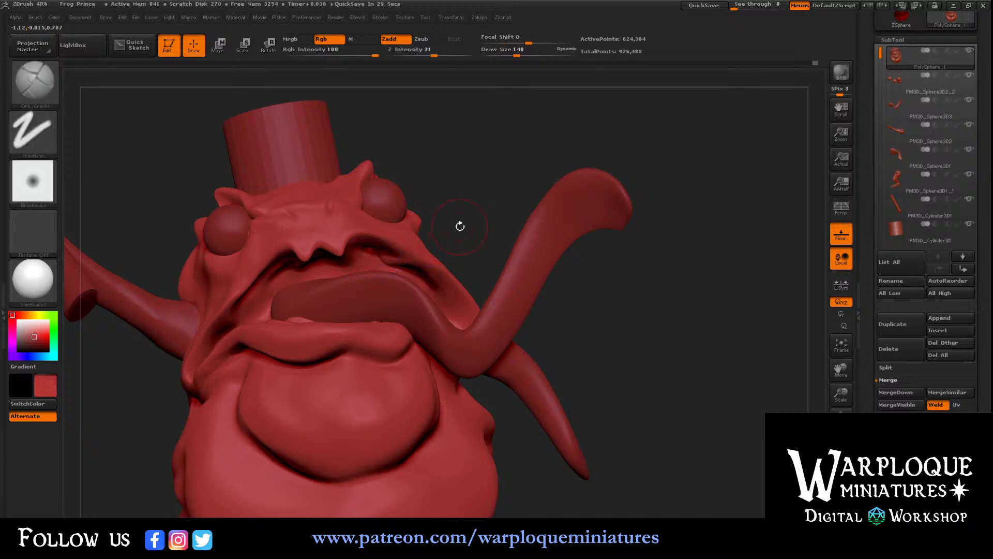
pyautogui.moveTo(458, 224)
pyautogui.mouseDown()
pyautogui.moveTo(454, 200)
pyautogui.moveTo(452, 220)
pyautogui.mouseUp()
pyautogui.press('shift')
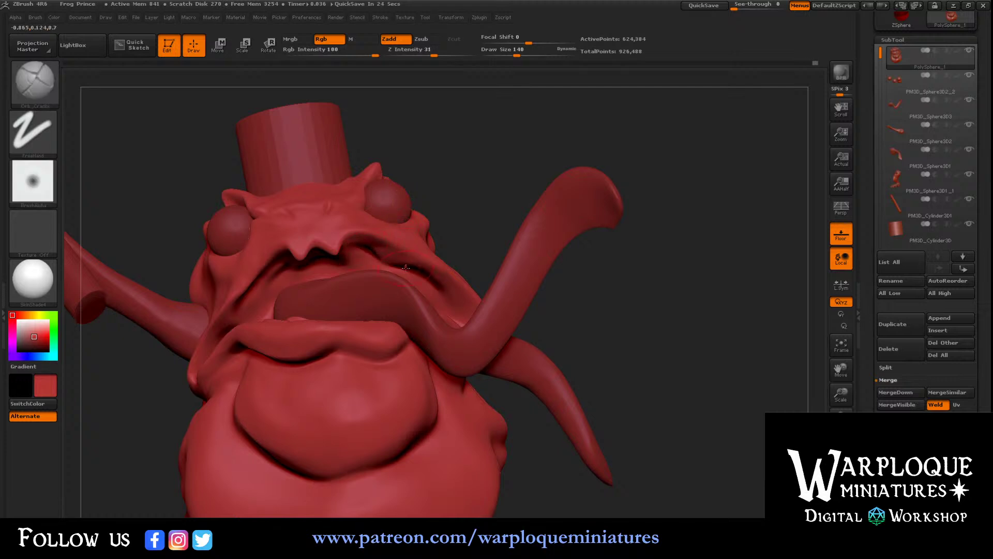
pyautogui.press('ctrl')
pyautogui.press('shift')
# - Carve the crease between the lower lip and the throat pouch with the Orb_Cracks brush at Draw Size 140
pyautogui.moveTo(461, 189)
pyautogui.mouseDown()
pyautogui.moveTo(470, 212)
pyautogui.moveTo(465, 204)
pyautogui.moveTo(451, 237)
pyautogui.mouseUp()
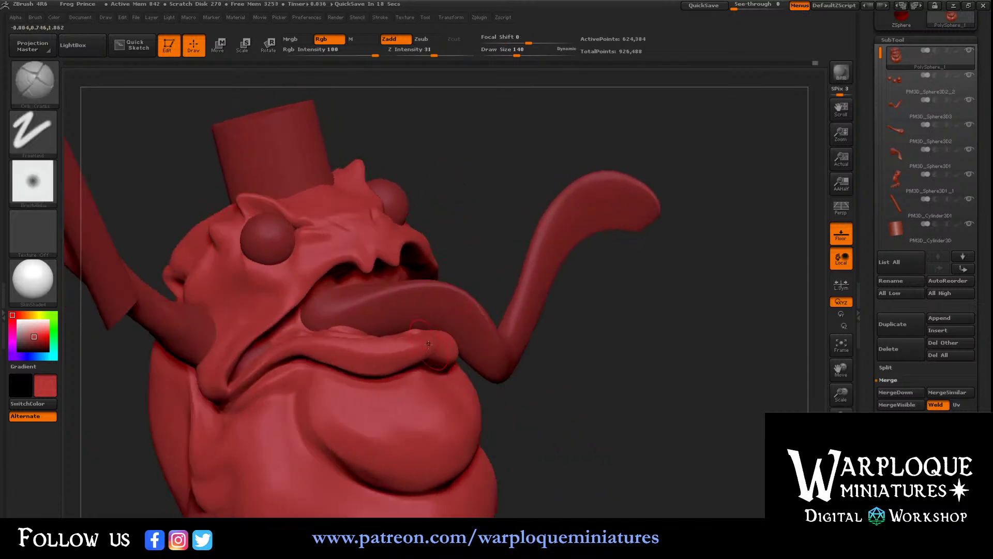
pyautogui.moveTo(433, 364); pyautogui.dragTo(438, 371)
pyautogui.moveTo(564, 408); pyautogui.dragTo(466, 403)
pyautogui.moveTo(424, 368); pyautogui.dragTo(489, 357)
pyautogui.moveTo(516, 430); pyautogui.dragTo(509, 446)
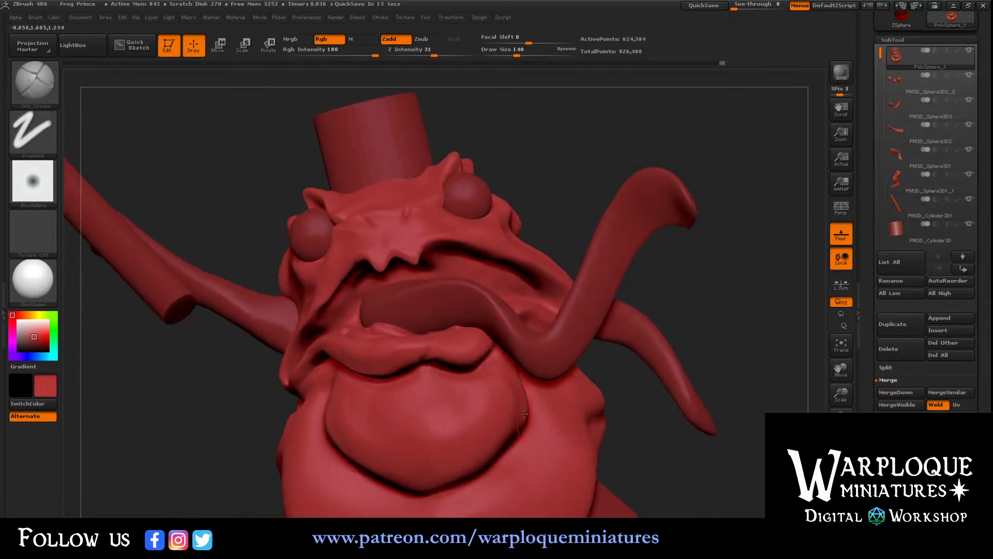
pyautogui.moveTo(564, 154)
pyautogui.mouseDown()
pyautogui.moveTo(558, 141)
pyautogui.moveTo(574, 141)
pyautogui.moveTo(463, 131)
pyautogui.mouseUp()
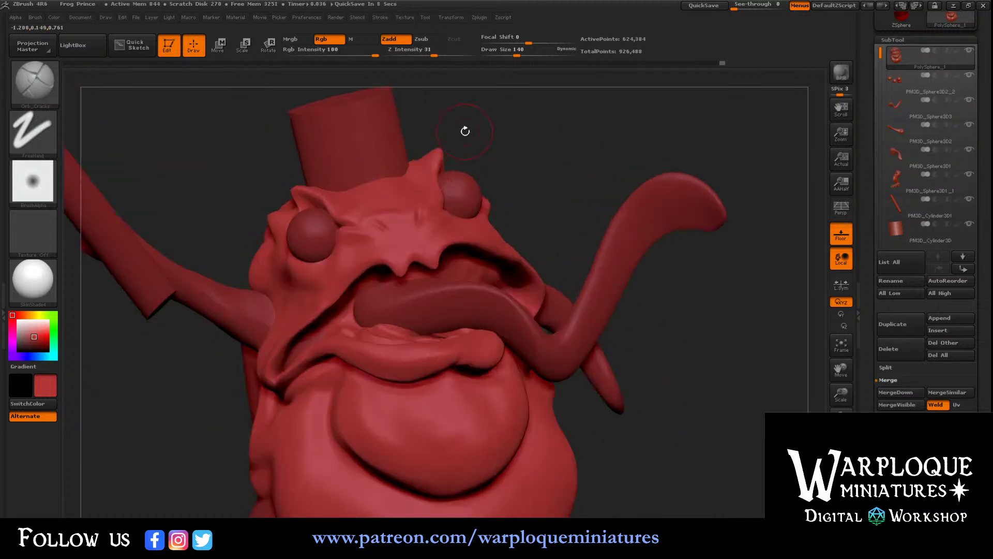
# - Reshape the upper lip on the raised-club side with the Move brush, increasing the Draw Size to 232
pyautogui.click(42, 93)
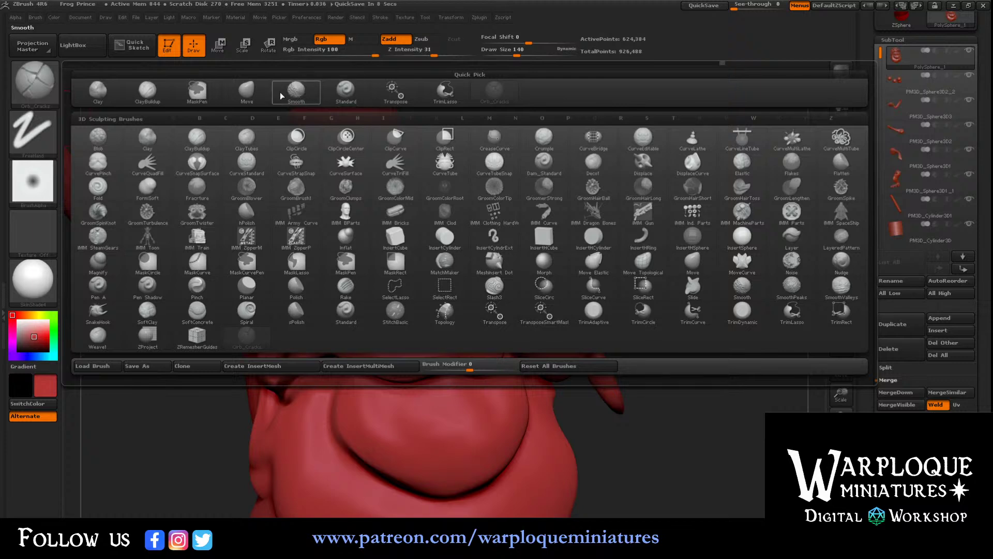
pyautogui.click(247, 91)
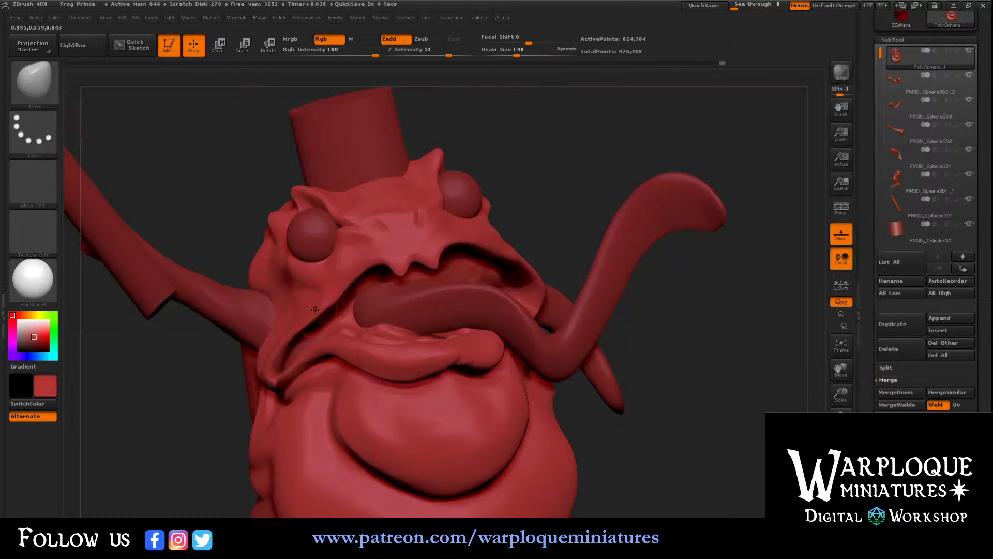
pyautogui.moveTo(336, 295); pyautogui.dragTo(302, 327)
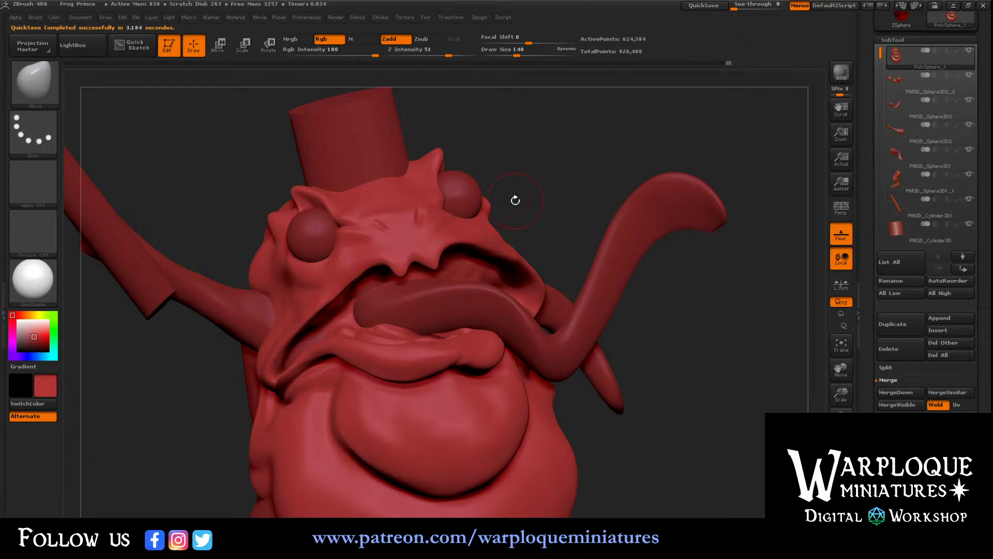
pyautogui.moveTo(514, 197); pyautogui.dragTo(496, 199)
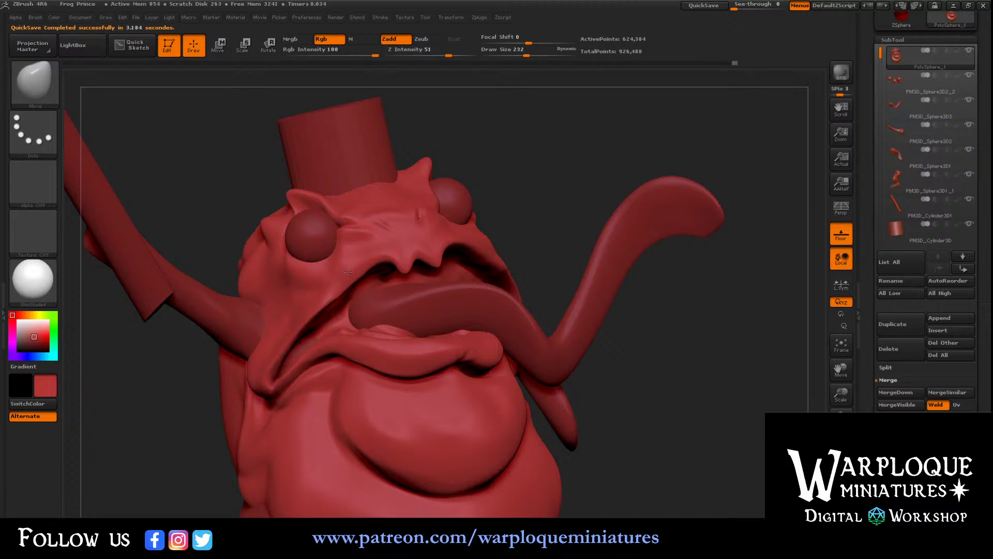
pyautogui.moveTo(543, 199); pyautogui.dragTo(373, 262)
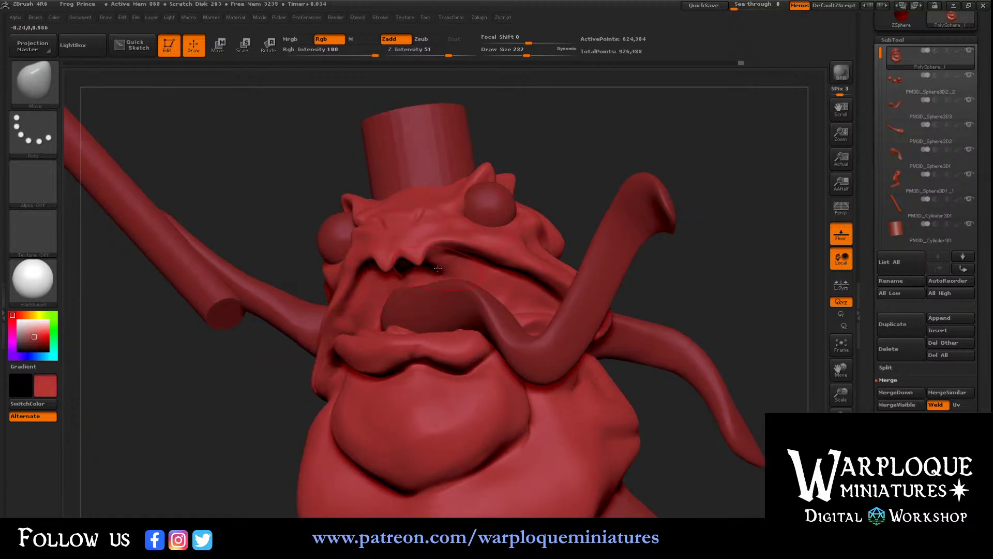
# - Adjust the upper lip edge on both sides of the mouth with the Move brush at Draw Size 232
pyautogui.moveTo(593, 168); pyautogui.dragTo(500, 229)
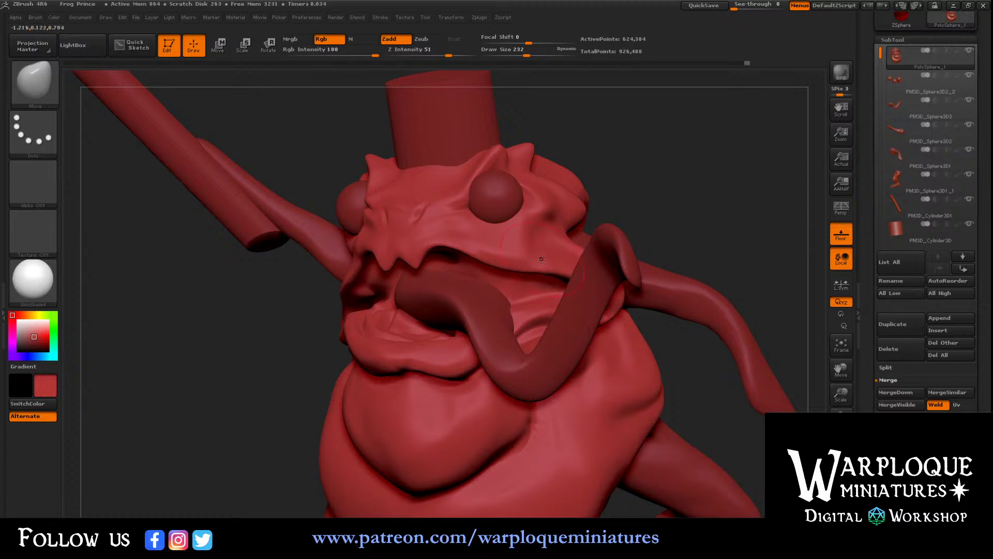
pyautogui.moveTo(542, 259); pyautogui.dragTo(552, 264)
pyautogui.moveTo(580, 180)
pyautogui.mouseDown()
pyautogui.moveTo(555, 277)
pyautogui.moveTo(573, 277)
pyautogui.moveTo(465, 257)
pyautogui.mouseUp()
pyautogui.moveTo(567, 195)
pyautogui.mouseDown()
pyautogui.moveTo(569, 177)
pyautogui.moveTo(667, 187)
pyautogui.mouseUp()
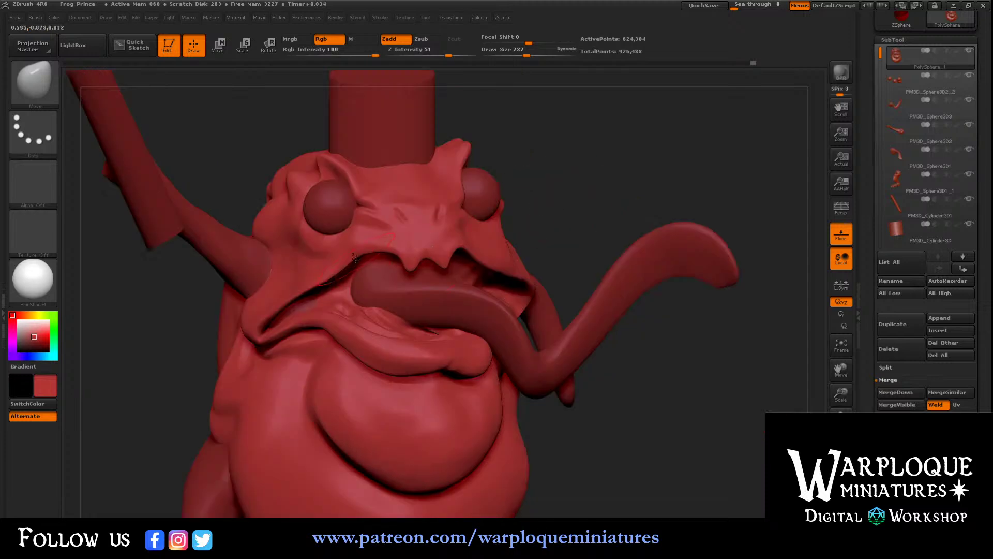
pyautogui.moveTo(356, 257); pyautogui.dragTo(287, 298)
pyautogui.moveTo(543, 210); pyautogui.dragTo(566, 205)
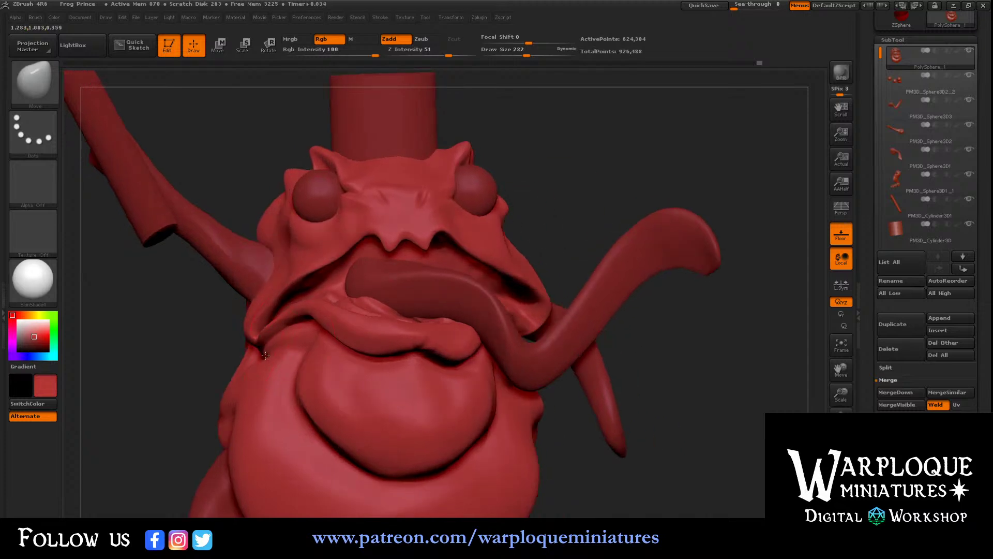
# - Pull the throat pouch forward and refine its rounded outline with the Move brush at Draw Size 444
pyautogui.moveTo(222, 354); pyautogui.dragTo(259, 369)
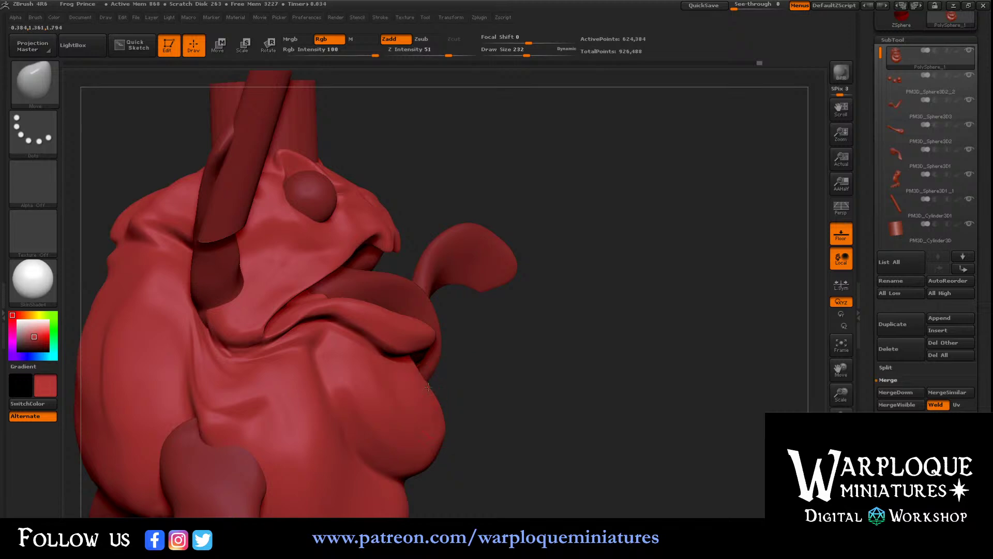
pyautogui.moveTo(561, 380)
pyautogui.mouseDown()
pyautogui.moveTo(455, 401)
pyautogui.moveTo(431, 422)
pyautogui.mouseUp()
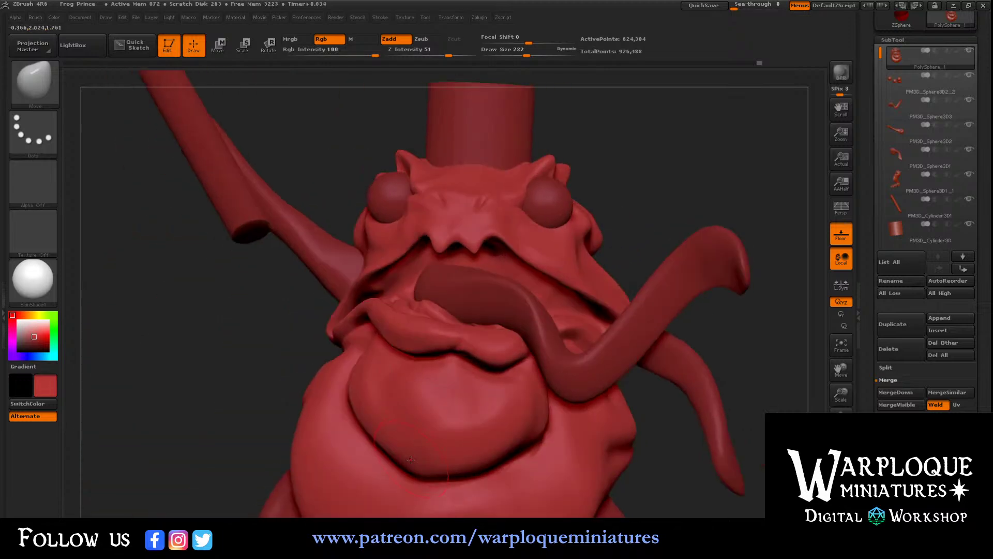
pyautogui.moveTo(635, 477); pyautogui.dragTo(600, 410)
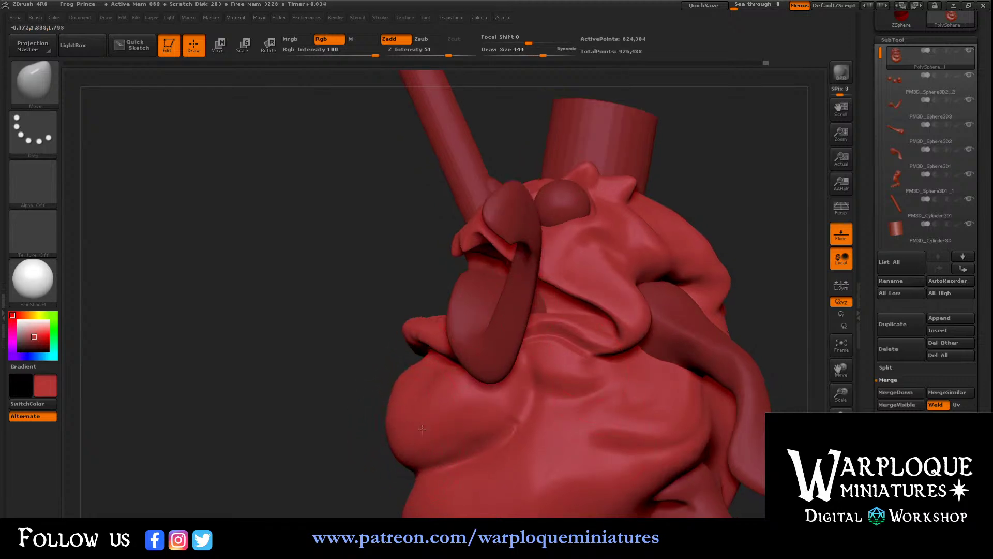
pyautogui.moveTo(422, 429); pyautogui.dragTo(391, 417)
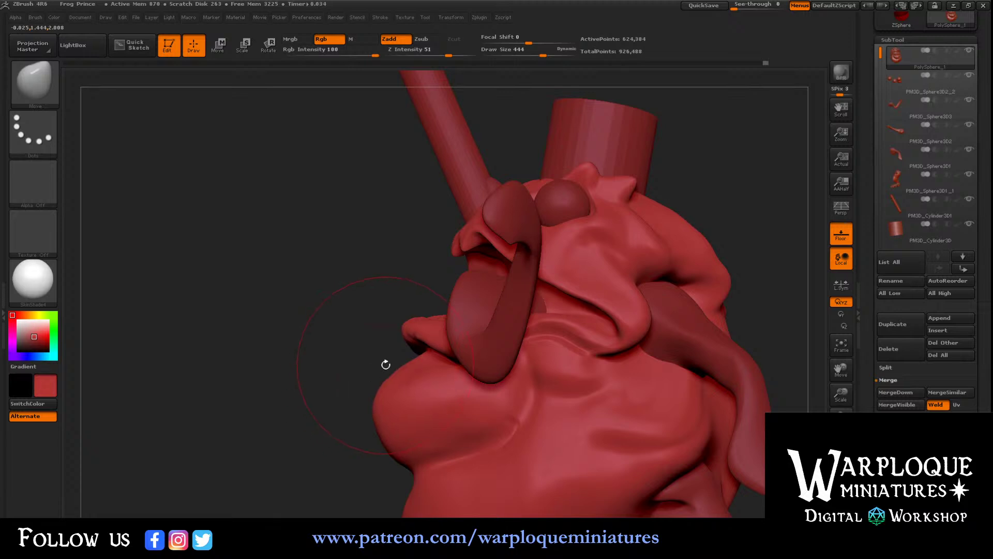
pyautogui.moveTo(386, 362)
pyautogui.mouseDown()
pyautogui.moveTo(424, 354)
pyautogui.moveTo(405, 351)
pyautogui.moveTo(409, 368)
pyautogui.moveTo(402, 356)
pyautogui.moveTo(373, 364)
pyautogui.mouseUp()
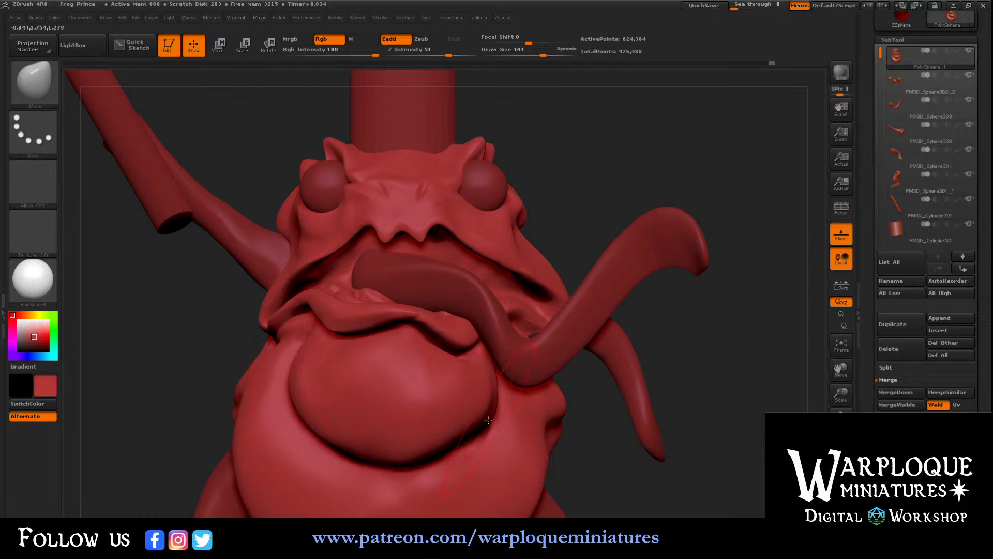
pyautogui.moveTo(654, 480)
pyautogui.mouseDown()
pyautogui.moveTo(620, 467)
pyautogui.moveTo(667, 475)
pyautogui.mouseUp()
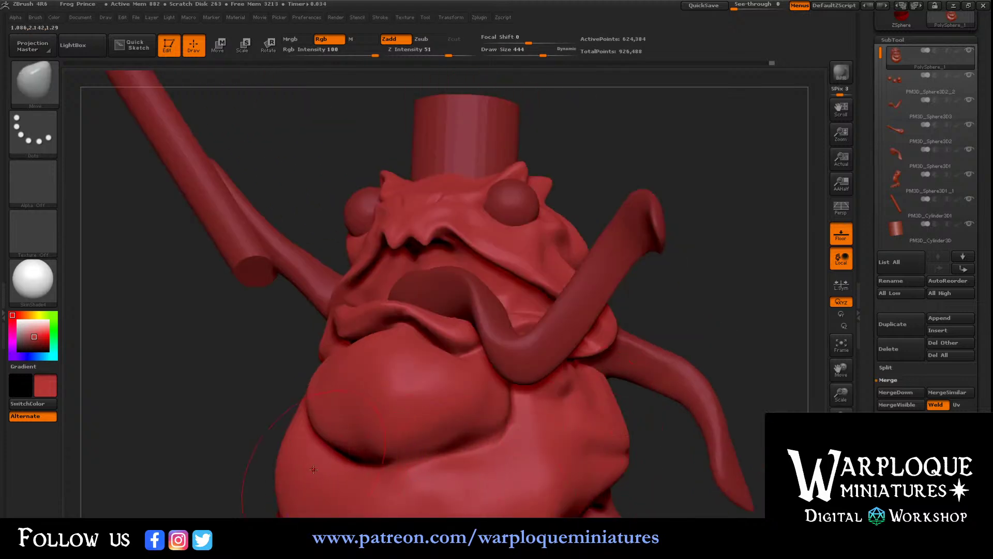
pyautogui.moveTo(663, 325)
pyautogui.mouseDown()
pyautogui.moveTo(709, 314)
pyautogui.moveTo(643, 305)
pyautogui.moveTo(703, 282)
pyautogui.mouseUp()
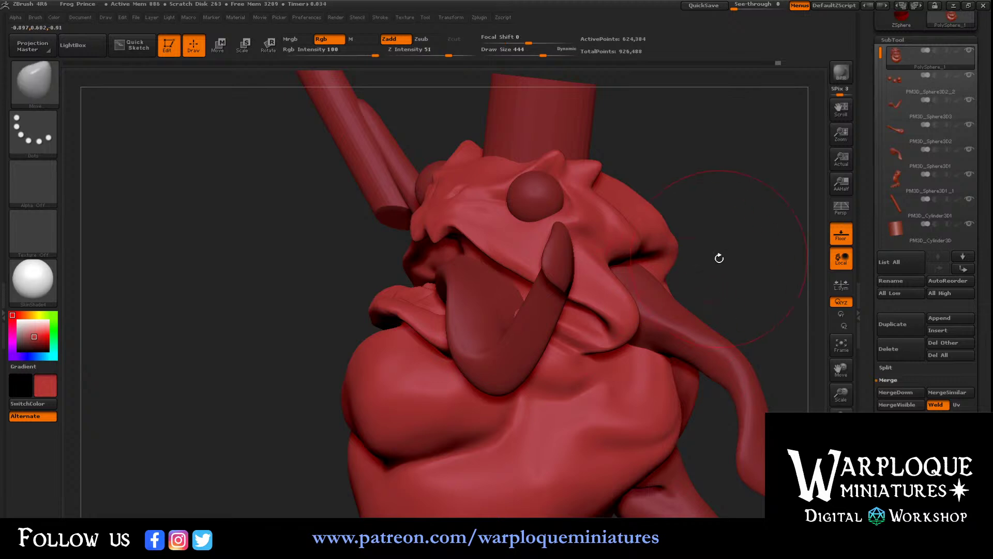
pyautogui.moveTo(718, 257)
pyautogui.mouseDown()
pyautogui.moveTo(767, 242)
pyautogui.moveTo(760, 223)
pyautogui.moveTo(773, 204)
pyautogui.mouseUp()
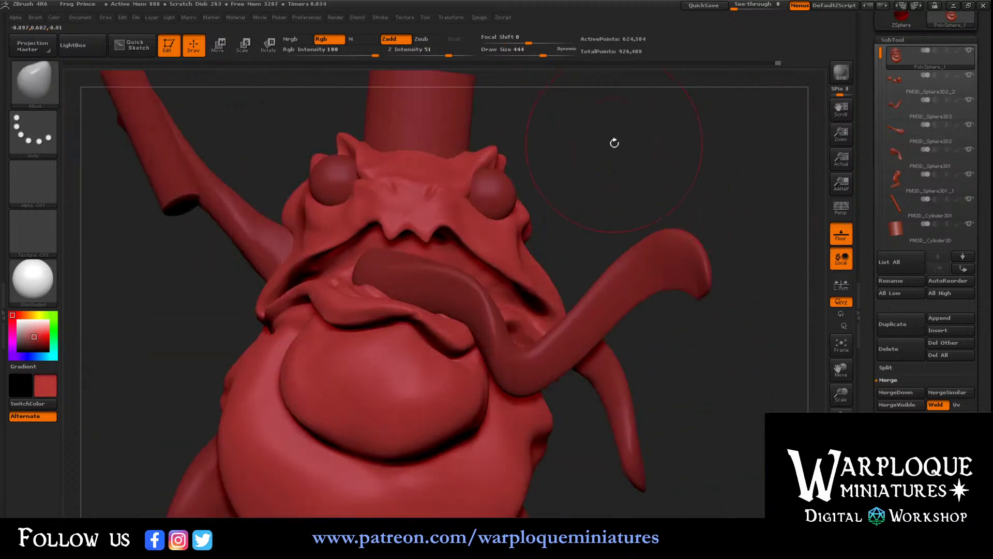
pyautogui.moveTo(560, 175); pyautogui.dragTo(517, 156)
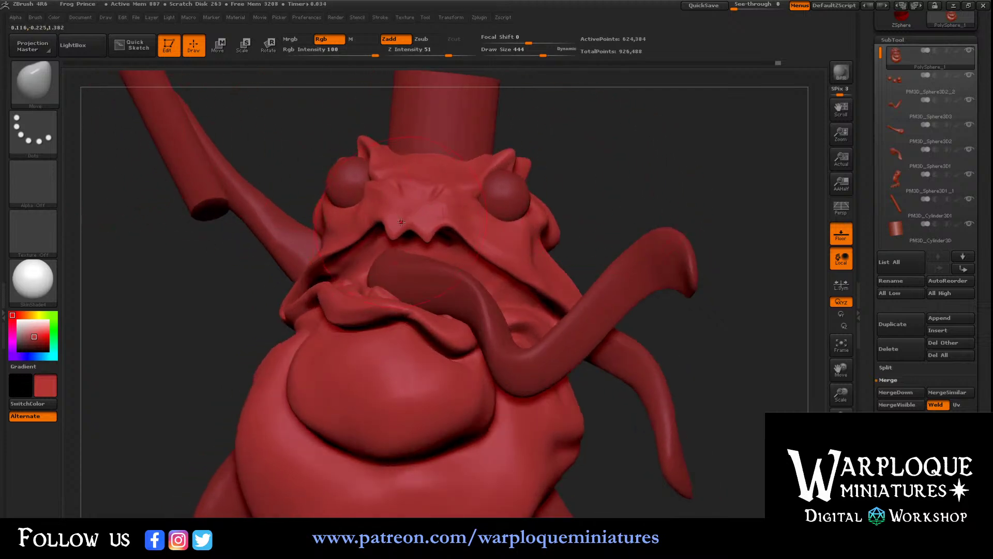
# - Reshape the area around the eye on the raised-club side with the Move brush, reducing the Draw Size to 172
pyautogui.moveTo(302, 177); pyautogui.dragTo(333, 180)
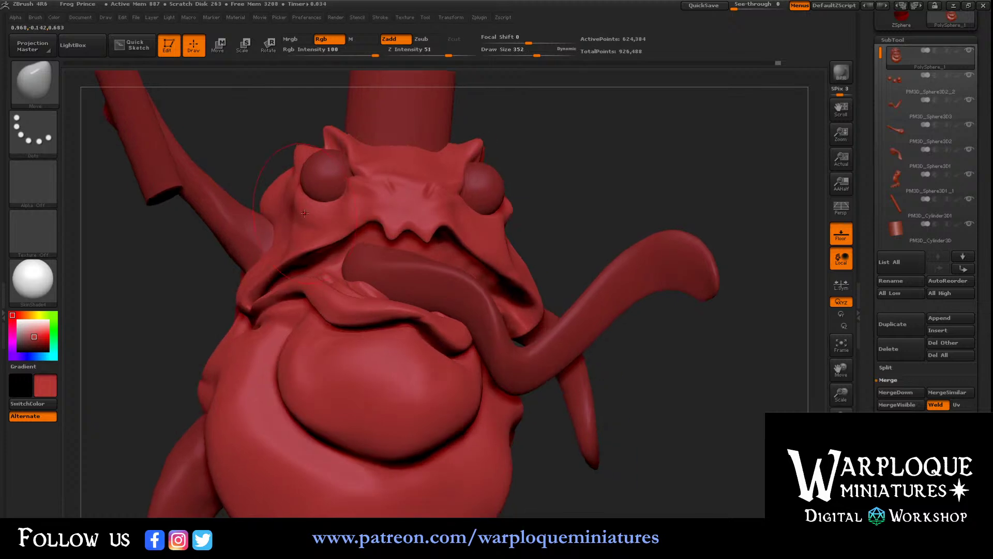
pyautogui.press('[')
pyautogui.moveTo(293, 166); pyautogui.dragTo(316, 219)
pyautogui.moveTo(619, 137); pyautogui.dragTo(624, 97)
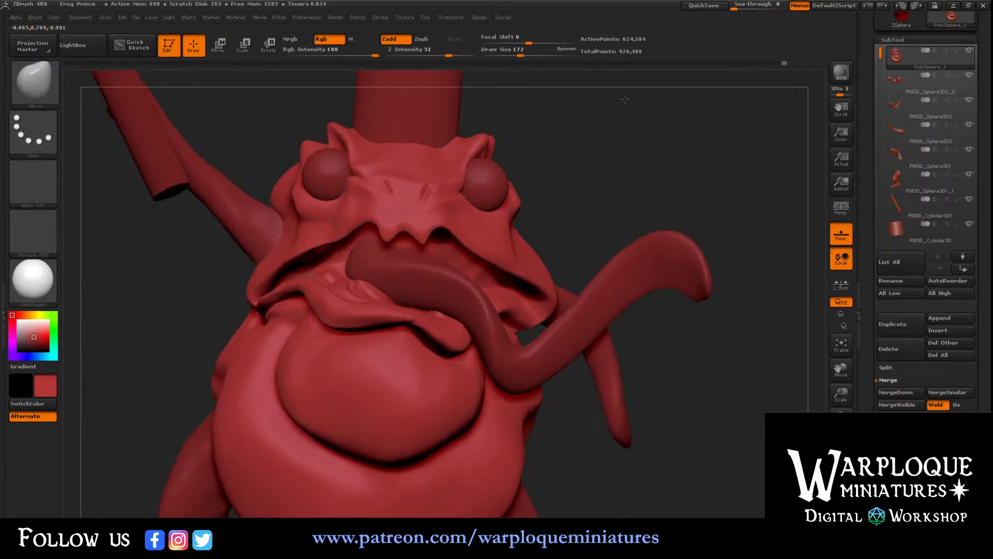
# - Push the folds beneath the eye opposite the raised club and the upper lip below it into shape with the Move brush
pyautogui.moveTo(571, 173); pyautogui.dragTo(576, 224)
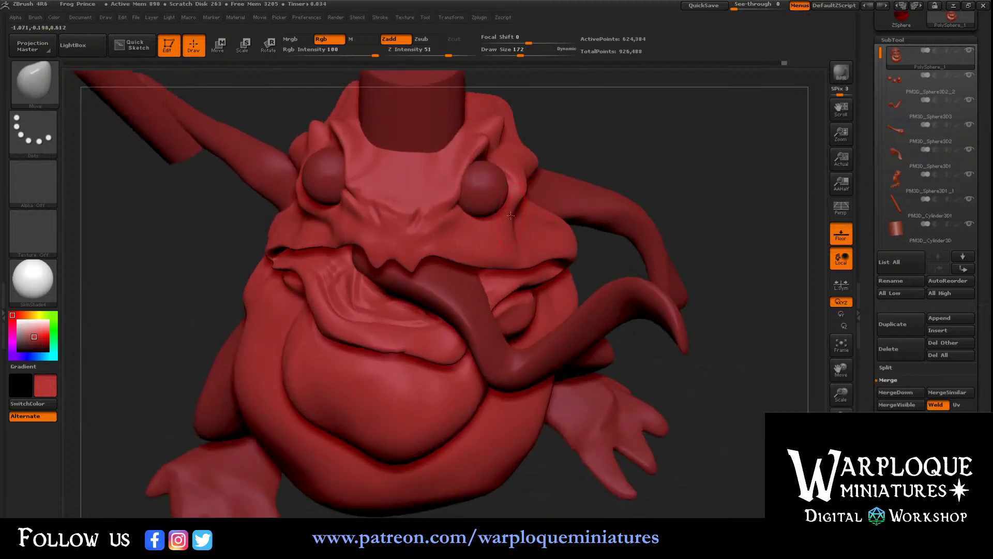
pyautogui.moveTo(575, 168); pyautogui.dragTo(584, 119)
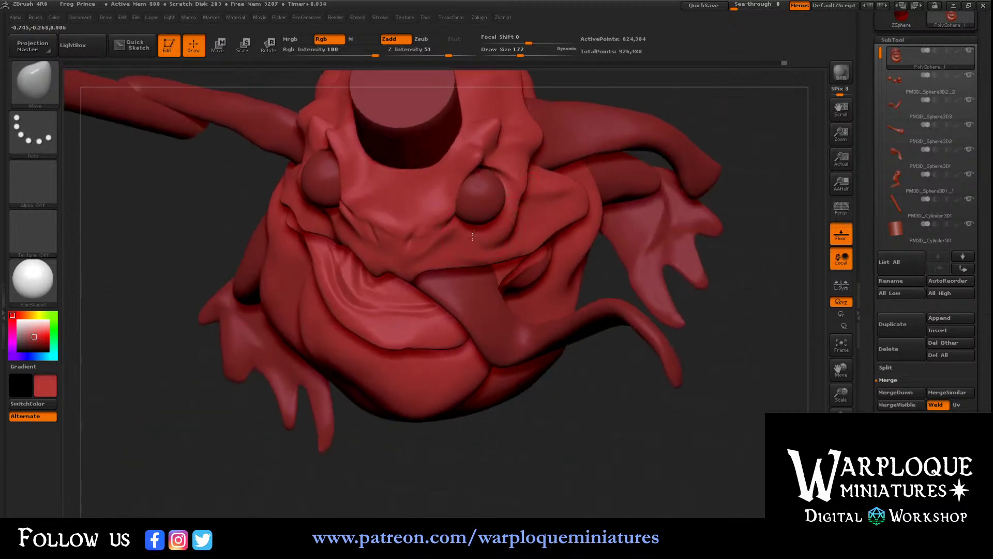
pyautogui.moveTo(495, 251); pyautogui.dragTo(482, 240)
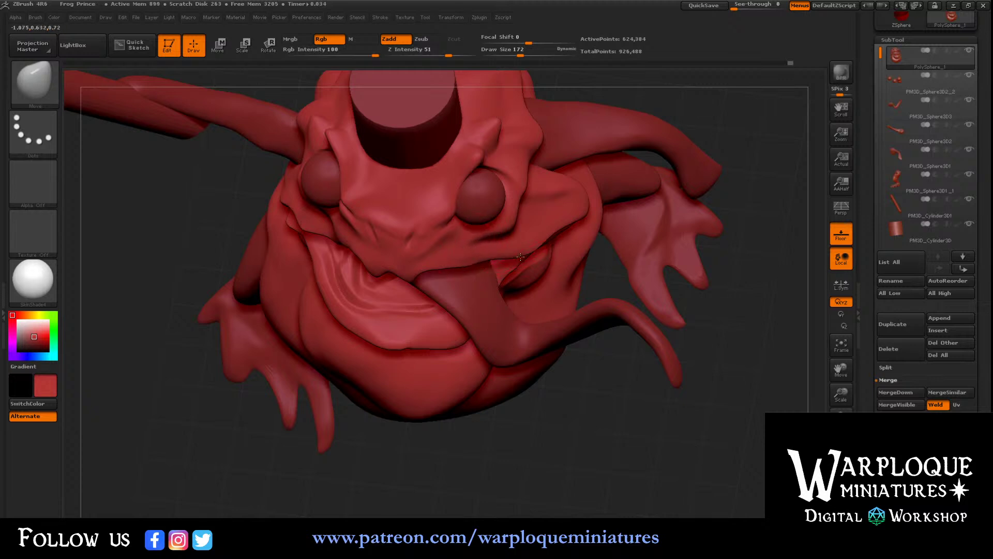
pyautogui.moveTo(527, 254); pyautogui.dragTo(524, 243)
pyautogui.moveTo(228, 244); pyautogui.dragTo(194, 153)
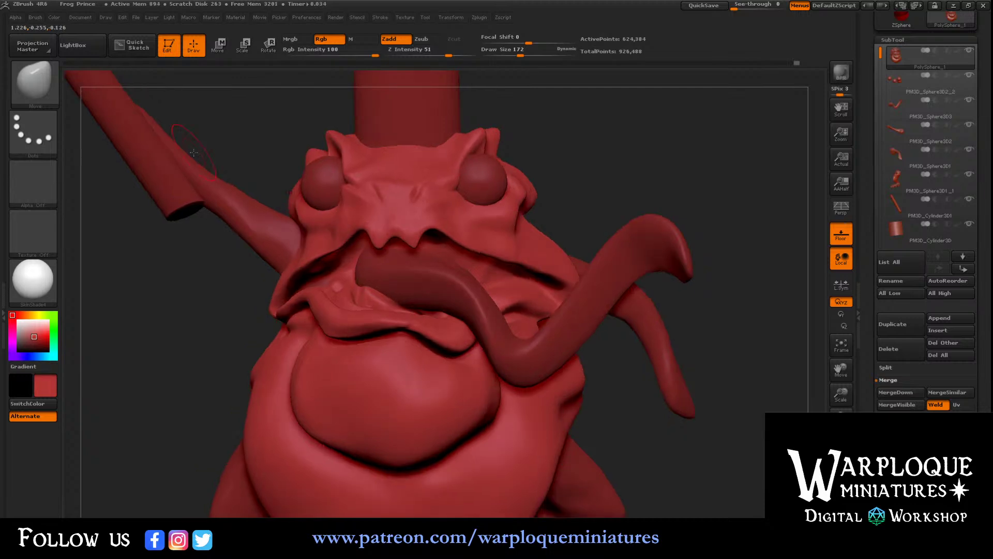
pyautogui.moveTo(570, 122); pyautogui.dragTo(289, 138)
# - Build up a rounded bump at the inner corner of each eye with the ClayBuildup brush at Draw Size 88
pyautogui.click(32, 83)
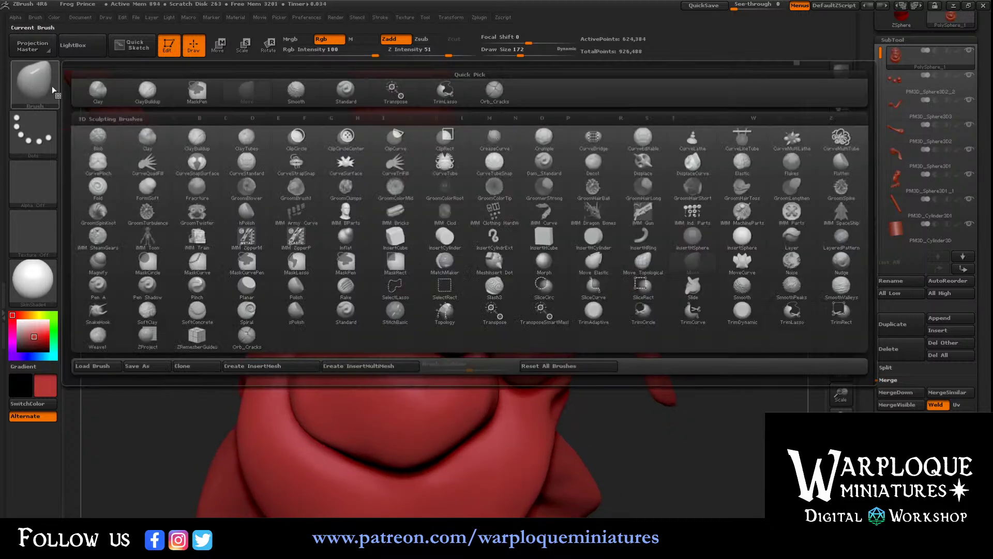
pyautogui.click(197, 100)
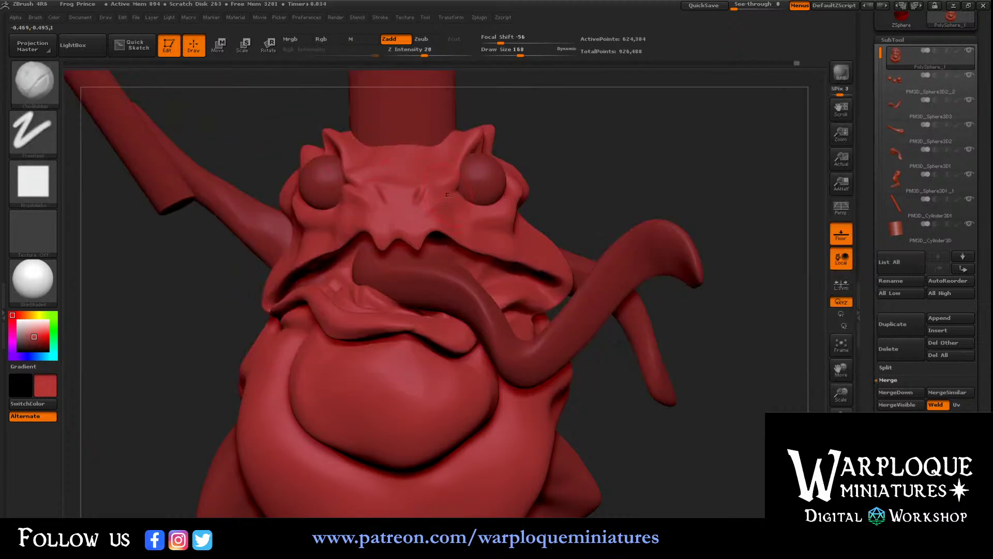
pyautogui.press('[')
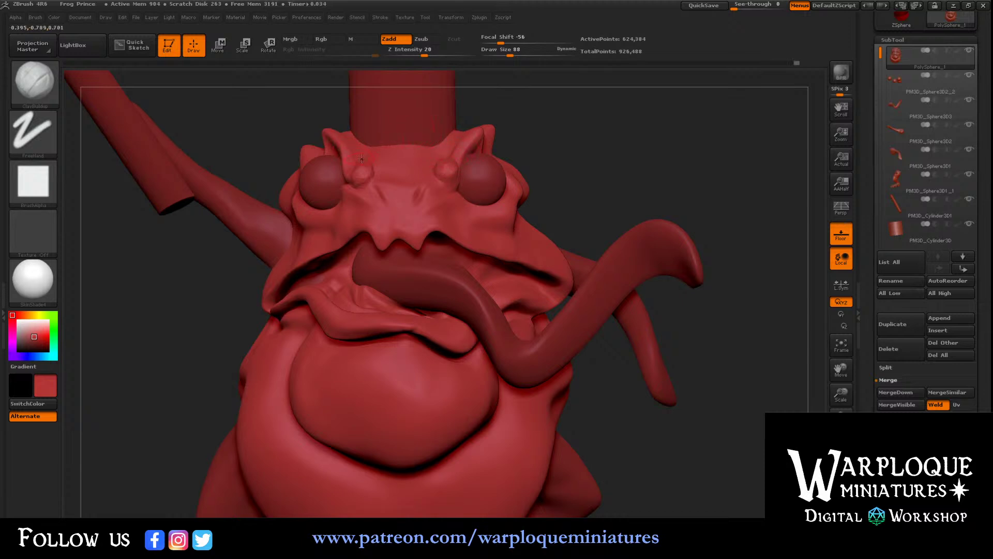
pyautogui.press('shift')
pyautogui.moveTo(572, 129); pyautogui.dragTo(558, 150)
# - Smooth the nostril marks and wrinkles across the top of the snout between the eyes
pyautogui.press('shift')
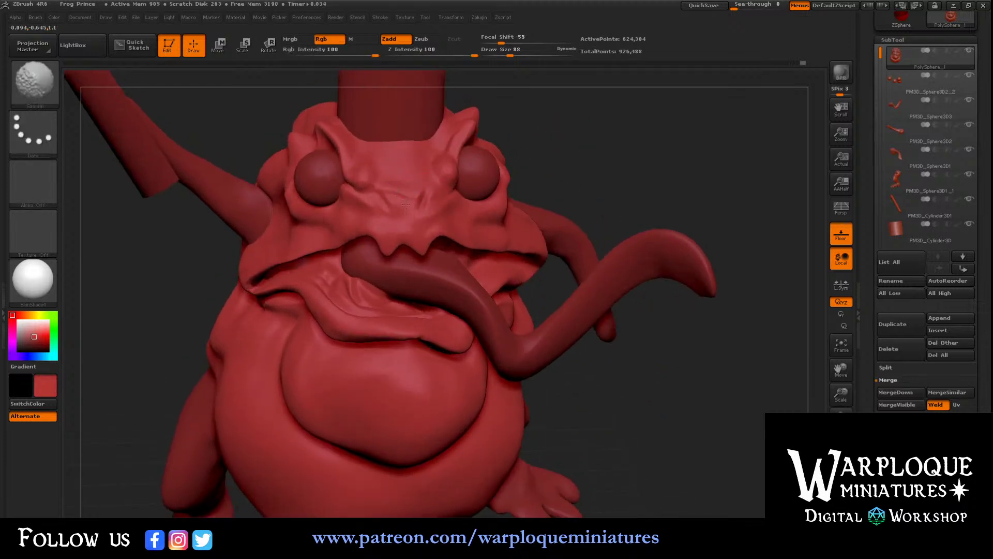
pyautogui.moveTo(393, 209)
pyautogui.keyDown('shift'); pyautogui.mouseDown()
pyautogui.moveTo(392, 181)
pyautogui.moveTo(407, 208)
pyautogui.mouseUp(); pyautogui.keyUp('shift')
pyautogui.moveTo(565, 152); pyautogui.dragTo(559, 126)
pyautogui.press('shift')
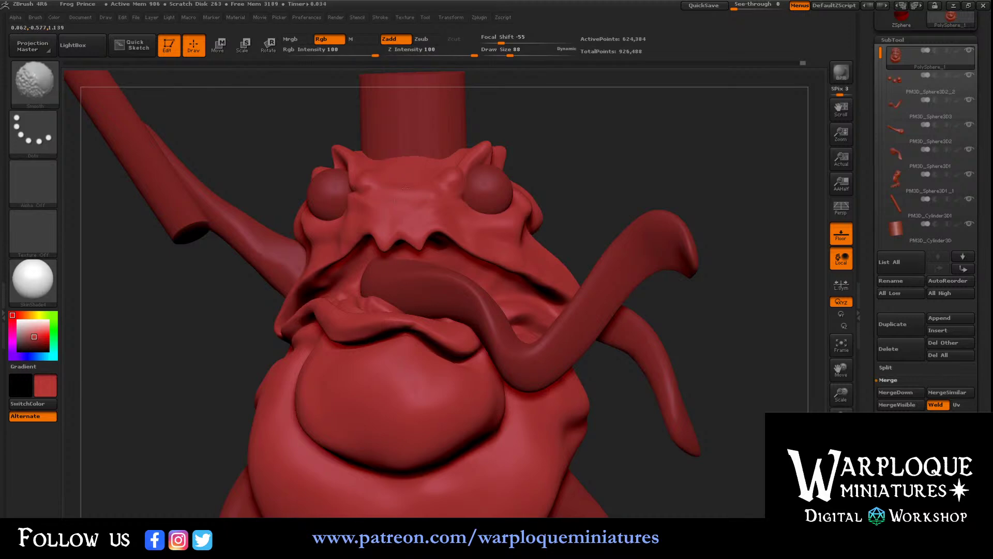
# - Carve creases around the bumps at the inner eye corners with the Orb_Cracks brush at Draw Size 88
pyautogui.click(47, 81)
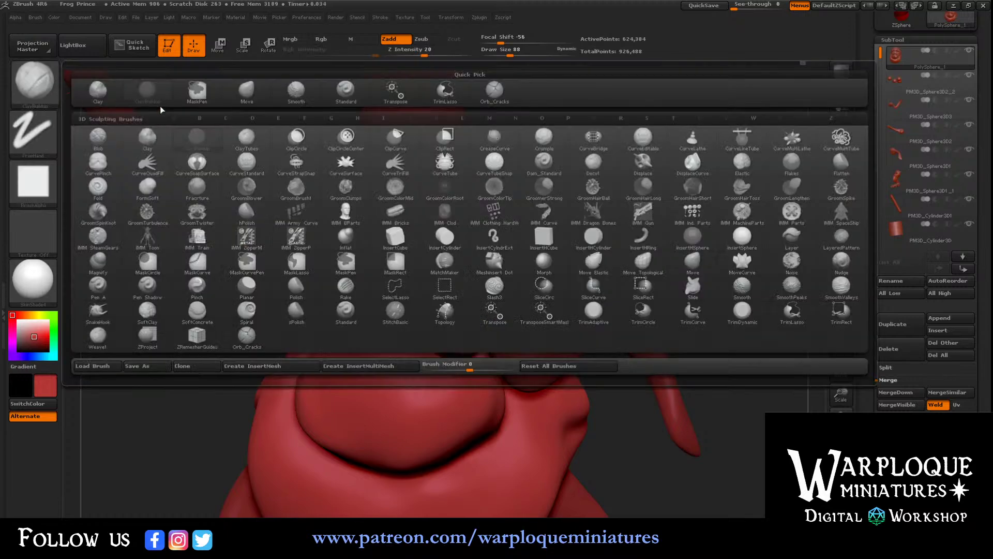
pyautogui.click(482, 96)
pyautogui.moveTo(570, 157); pyautogui.dragTo(566, 172)
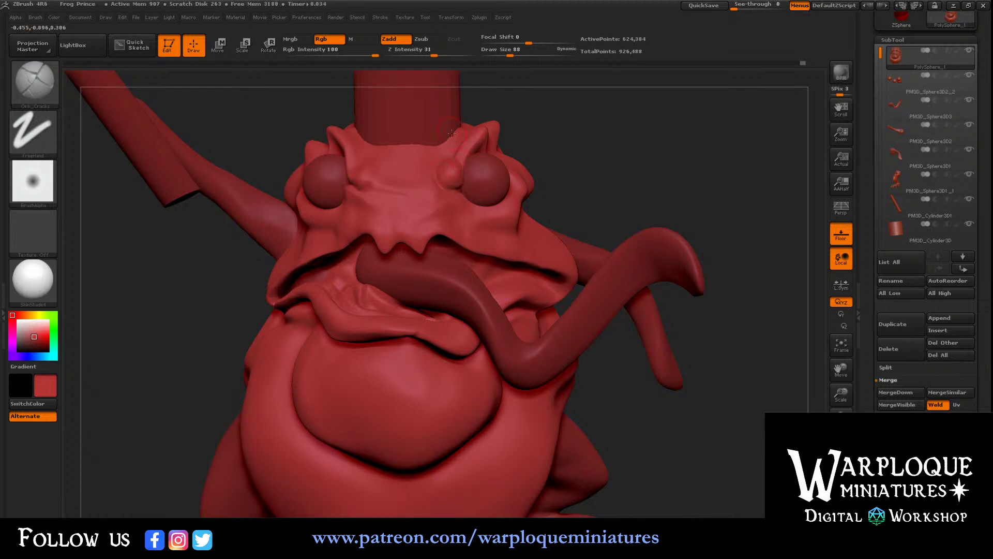
pyautogui.moveTo(353, 187); pyautogui.dragTo(376, 179)
pyautogui.moveTo(546, 147); pyautogui.dragTo(459, 190)
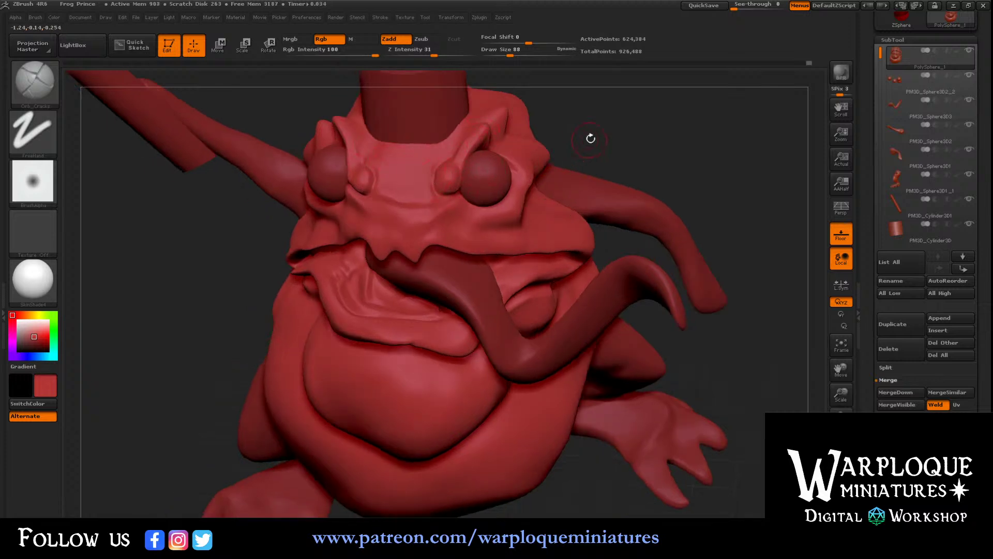
pyautogui.moveTo(592, 138); pyautogui.dragTo(412, 152)
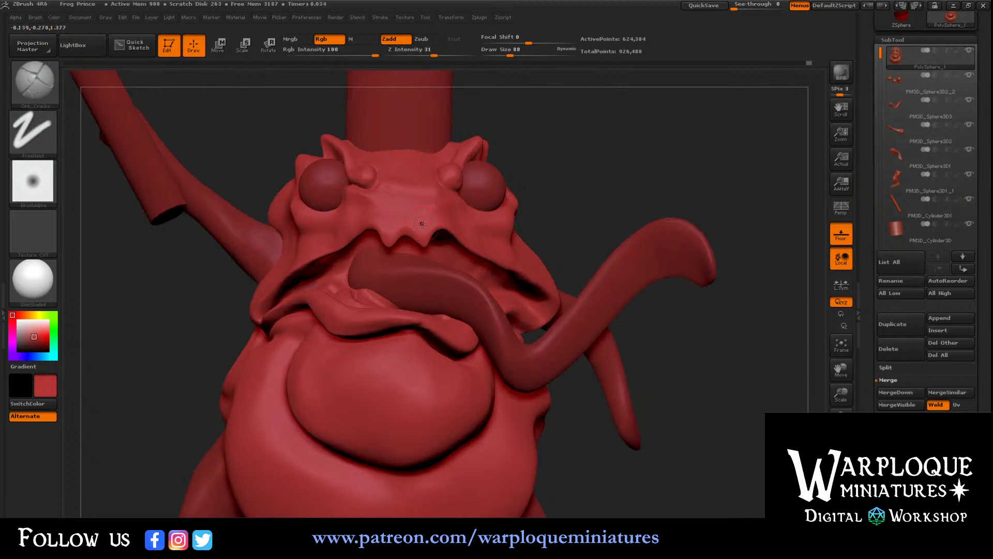
pyautogui.moveTo(571, 168); pyautogui.dragTo(552, 159)
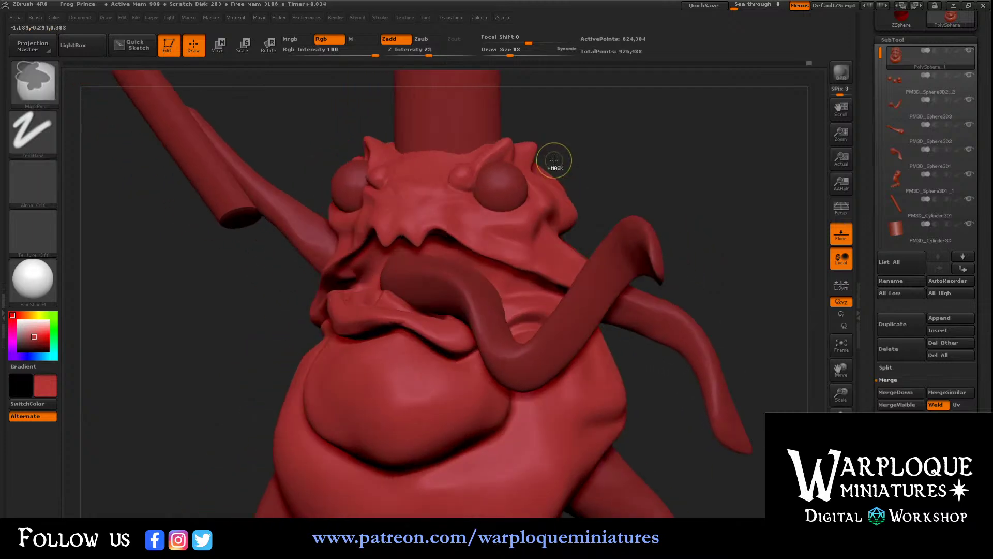
pyautogui.moveTo(291, 143); pyautogui.dragTo(660, 111)
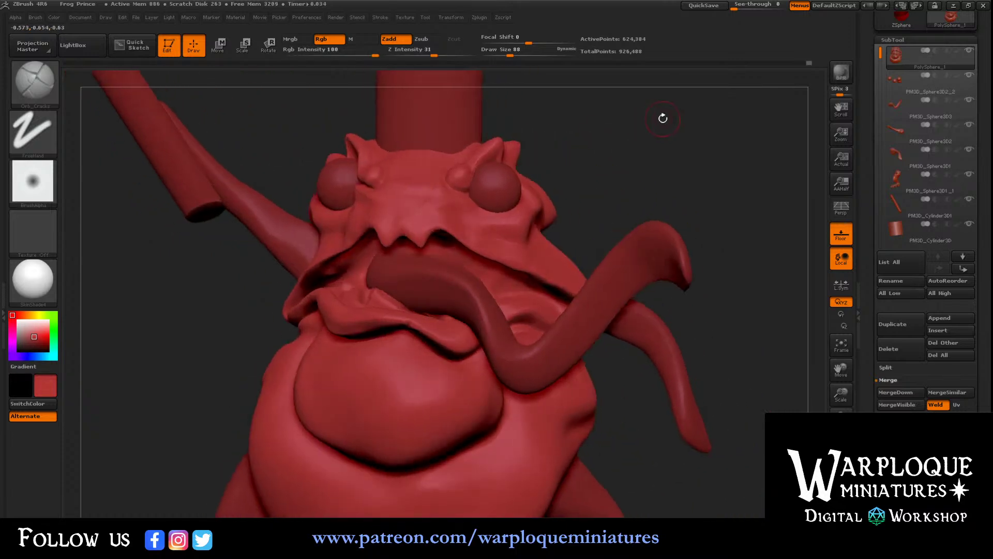
pyautogui.moveTo(620, 161)
pyautogui.mouseDown()
pyautogui.moveTo(708, 207)
pyautogui.moveTo(642, 207)
pyautogui.mouseUp()
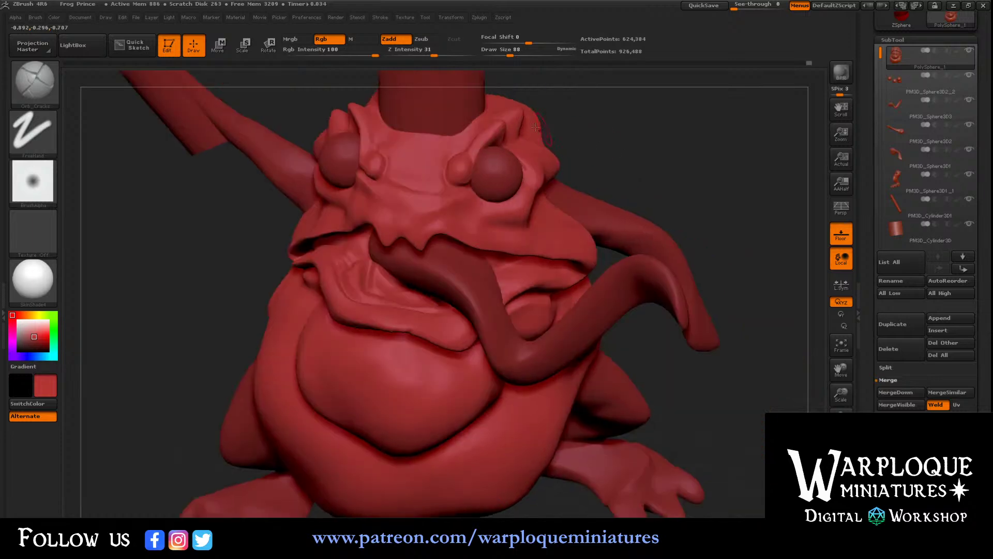
# - Switch to the Move brush and enlarge its Draw Size to 160 for reshaping the side of the head
pyautogui.click(49, 96)
pyautogui.click(246, 93)
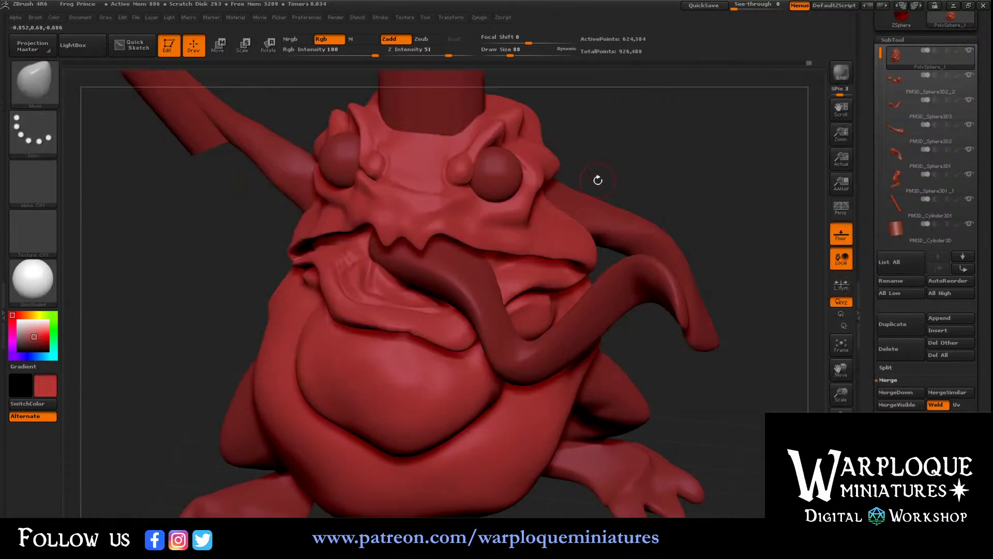
pyautogui.moveTo(595, 177); pyautogui.dragTo(555, 180)
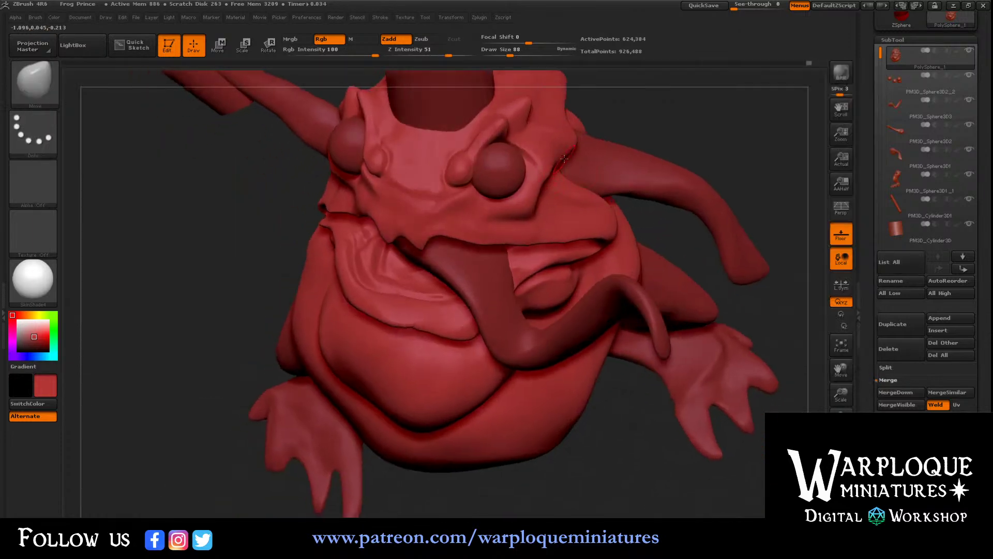
pyautogui.press(']')
pyautogui.press(']')
pyautogui.press(']')
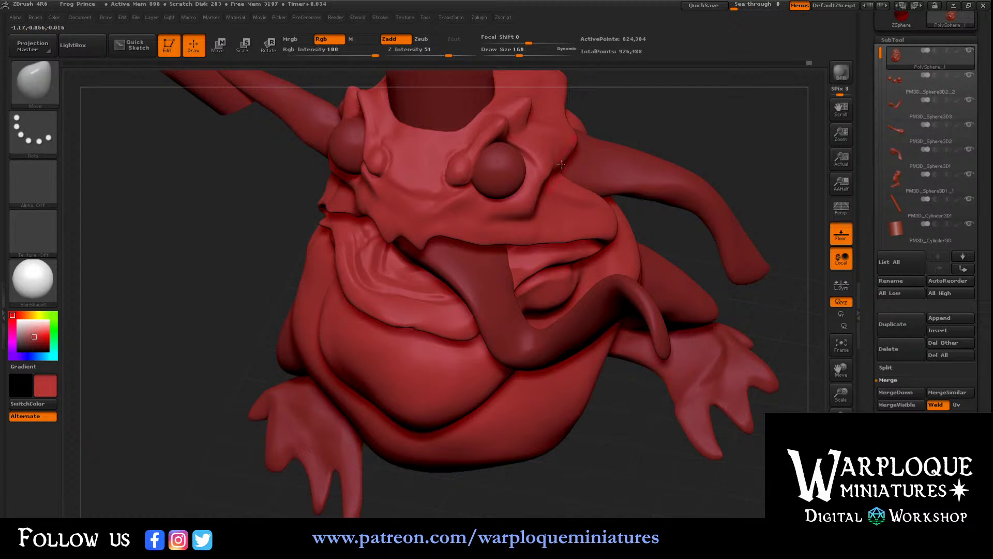
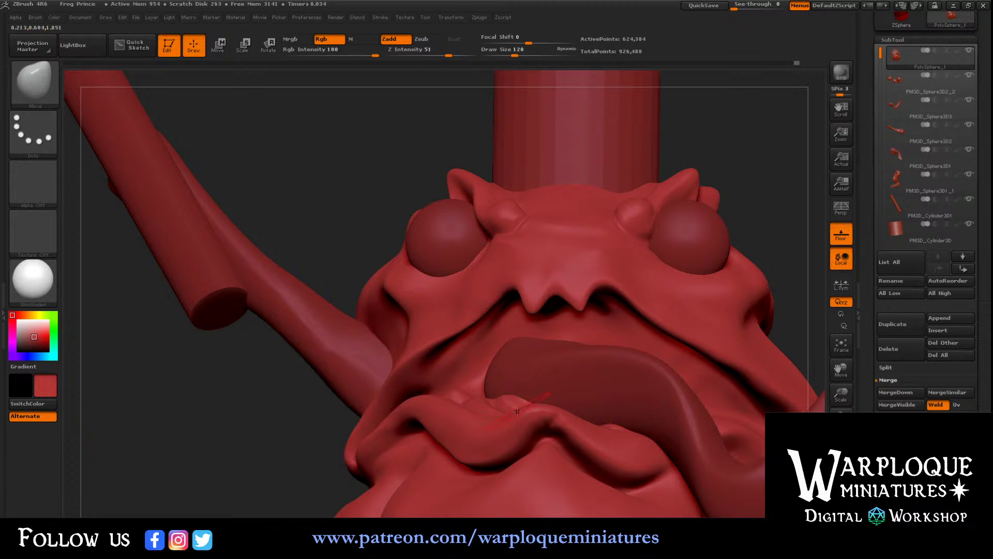
# - Try to pull the lower lip's front edge up into points beneath the tongue with the Move brush at Draw Size 120
pyautogui.moveTo(517, 411); pyautogui.dragTo(497, 369)
pyautogui.moveTo(532, 401); pyautogui.dragTo(520, 373)
pyautogui.moveTo(565, 409); pyautogui.dragTo(595, 365)
pyautogui.moveTo(566, 414); pyautogui.dragTo(567, 383)
pyautogui.moveTo(552, 417); pyautogui.dragTo(626, 484)
# - Try to shape the raised lower lip into two sharp peaks, using the Move brush at Draw Sizes 180 and 100 with smoothing
pyautogui.moveTo(774, 237); pyautogui.dragTo(602, 432)
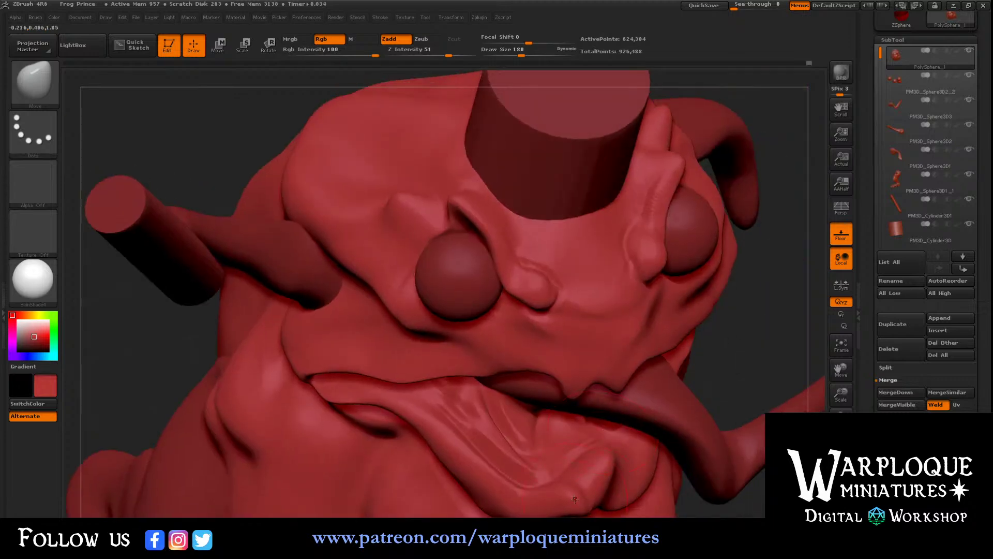
pyautogui.moveTo(575, 499); pyautogui.dragTo(564, 505)
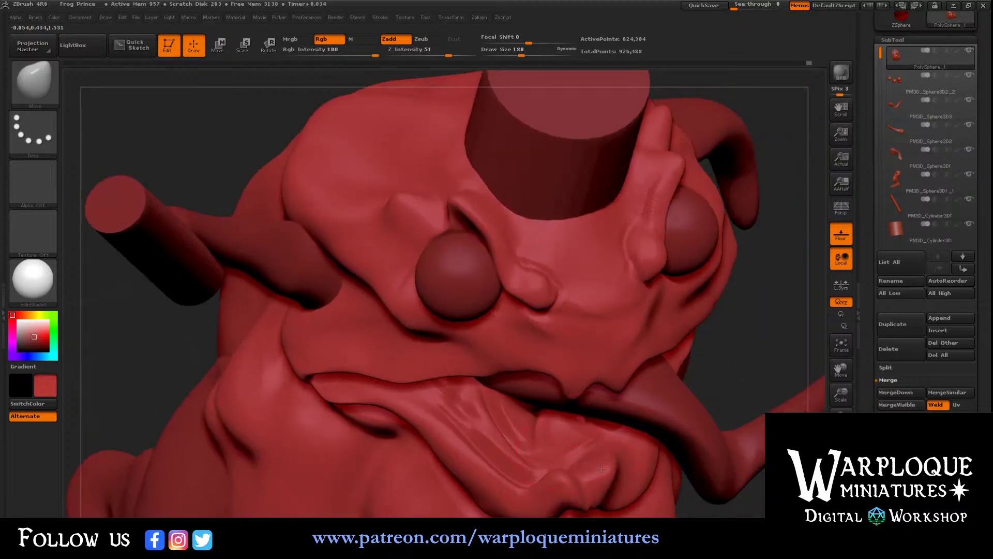
pyautogui.moveTo(750, 348); pyautogui.dragTo(735, 301)
pyautogui.keyDown('shift'); pyautogui.moveTo(553, 474); pyautogui.dragTo(567, 474); pyautogui.keyUp('shift')
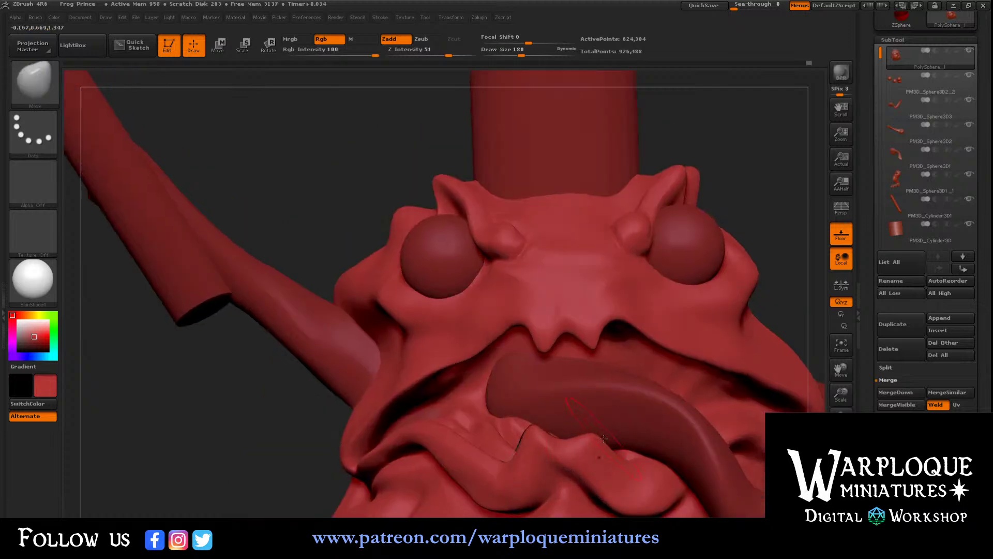
pyautogui.moveTo(574, 436); pyautogui.dragTo(568, 440)
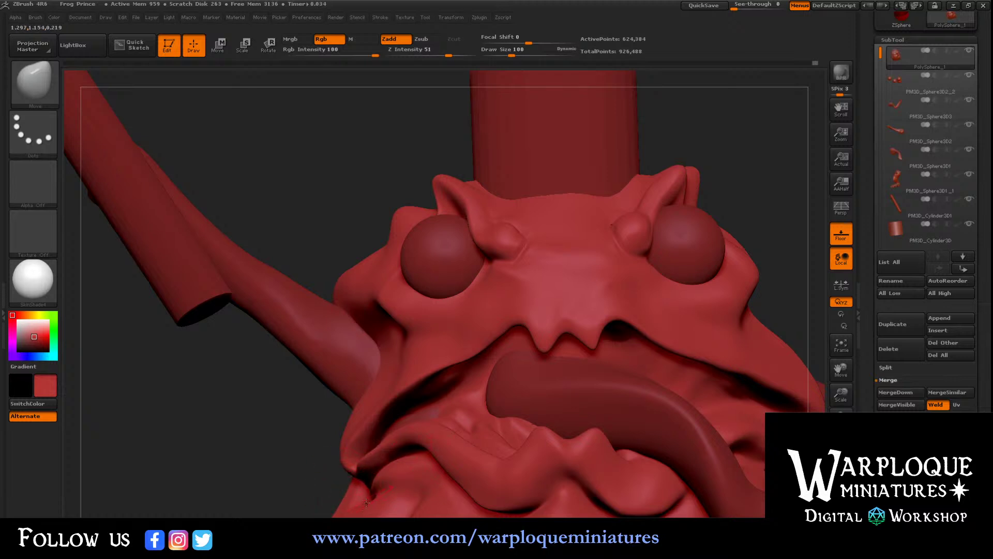
pyautogui.moveTo(319, 504)
pyautogui.mouseDown()
pyautogui.moveTo(356, 484)
pyautogui.moveTo(410, 422)
pyautogui.moveTo(395, 395)
pyautogui.moveTo(402, 416)
pyautogui.moveTo(442, 424)
pyautogui.mouseUp()
pyautogui.moveTo(362, 395); pyautogui.dragTo(356, 446)
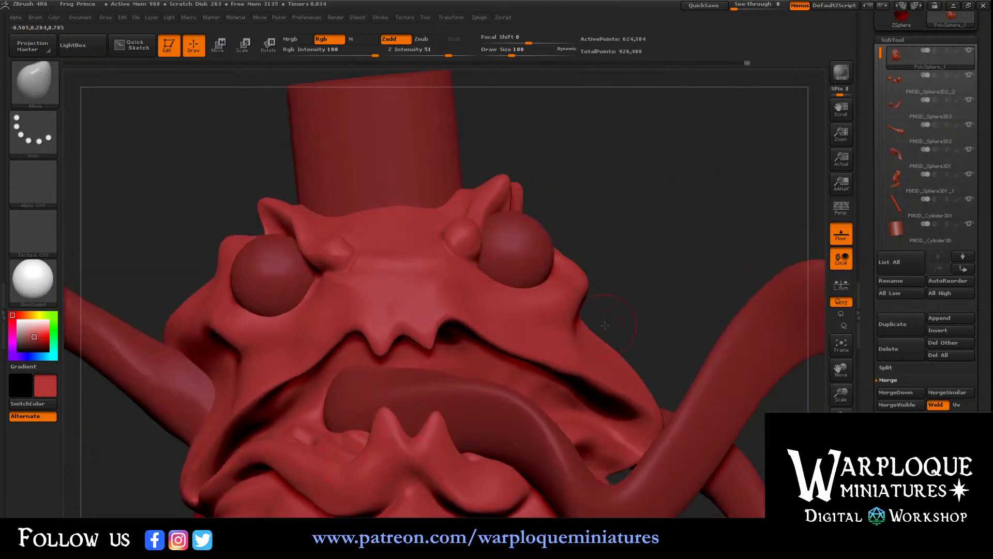
# - Compare earlier states in the undo history and go back to the one before the lower lip's peaks
pyautogui.keyDown('alt'); pyautogui.moveTo(677, 289); pyautogui.dragTo(534, 354); pyautogui.keyUp('alt')
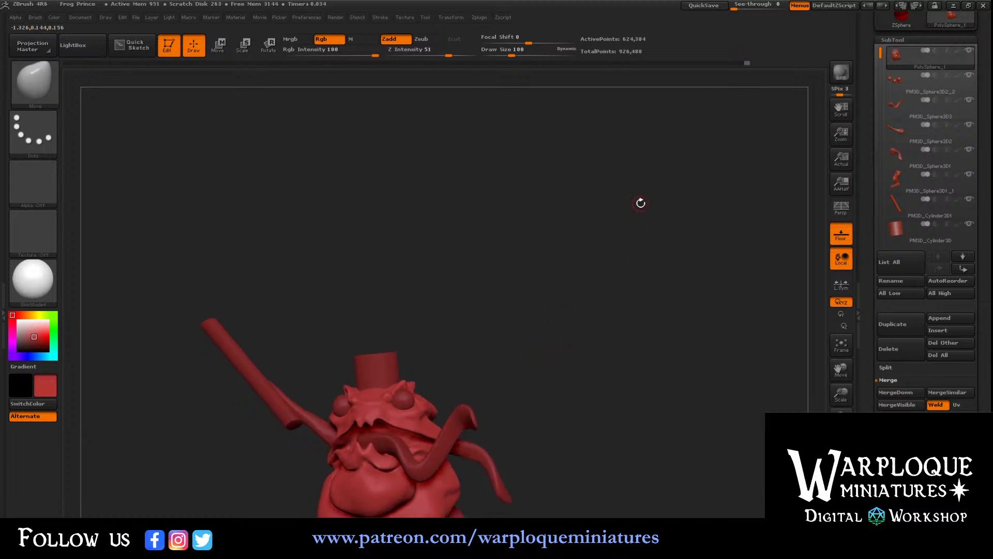
pyautogui.click(661, 62)
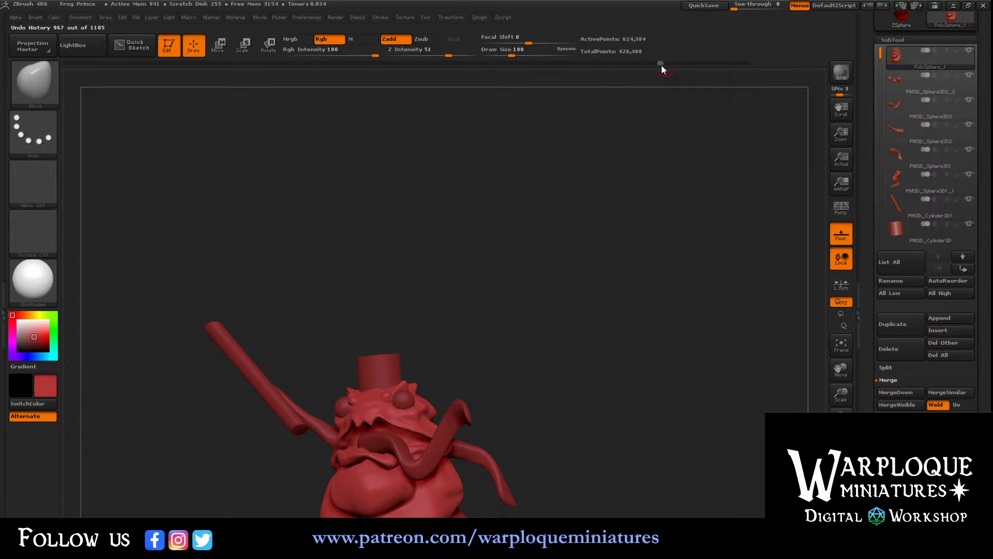
pyautogui.click(724, 63)
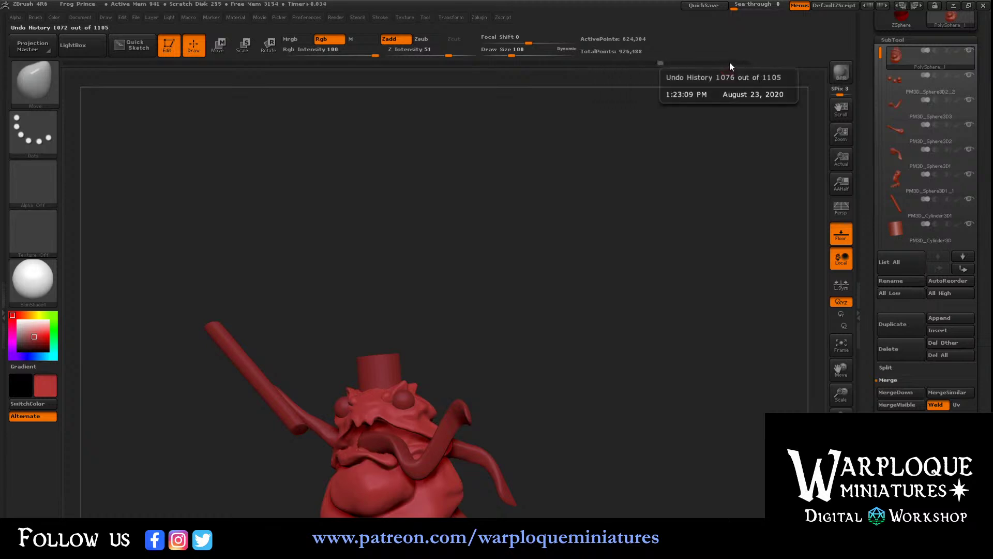
pyautogui.click(729, 62)
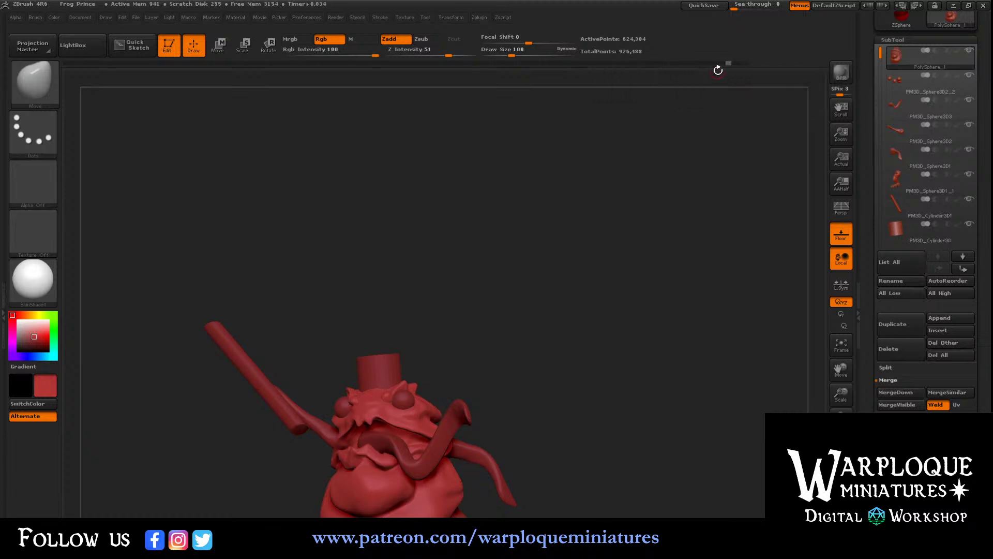
pyautogui.click(715, 62)
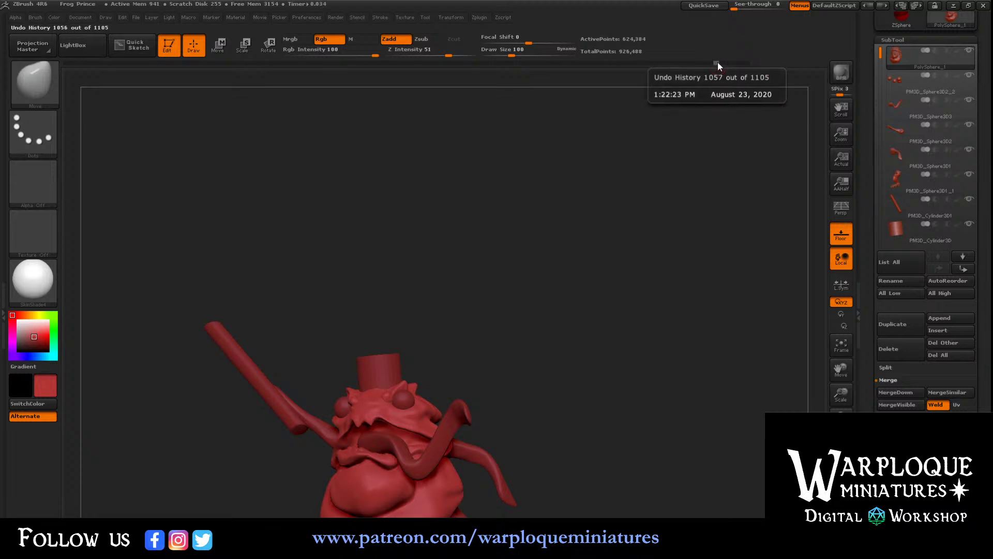
pyautogui.click(749, 63)
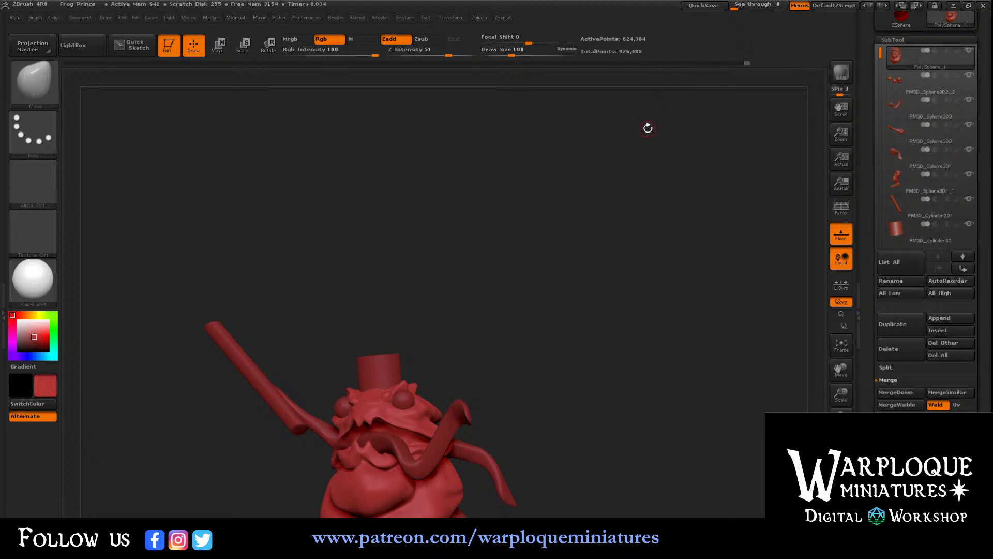
pyautogui.moveTo(488, 288); pyautogui.dragTo(501, 327)
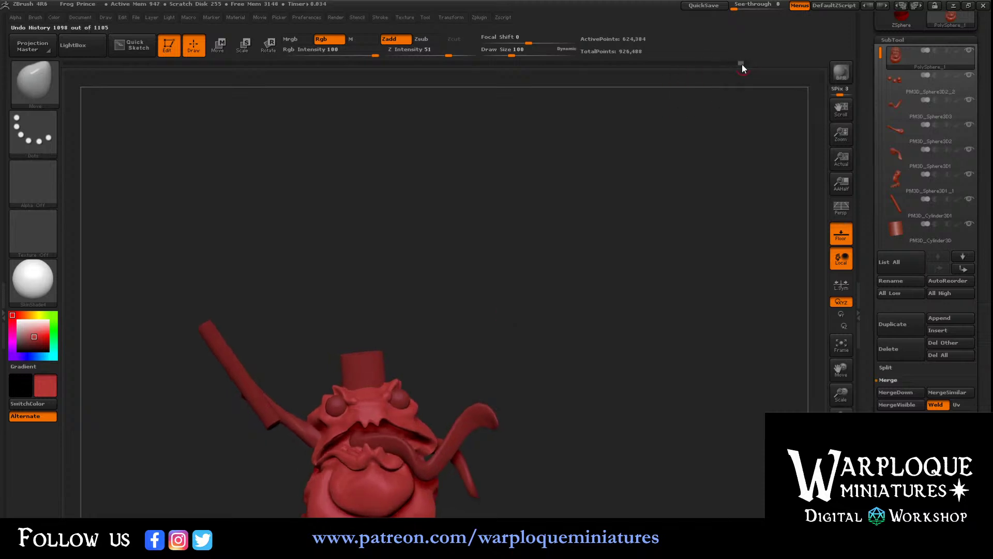
pyautogui.moveTo(742, 65); pyautogui.dragTo(725, 62)
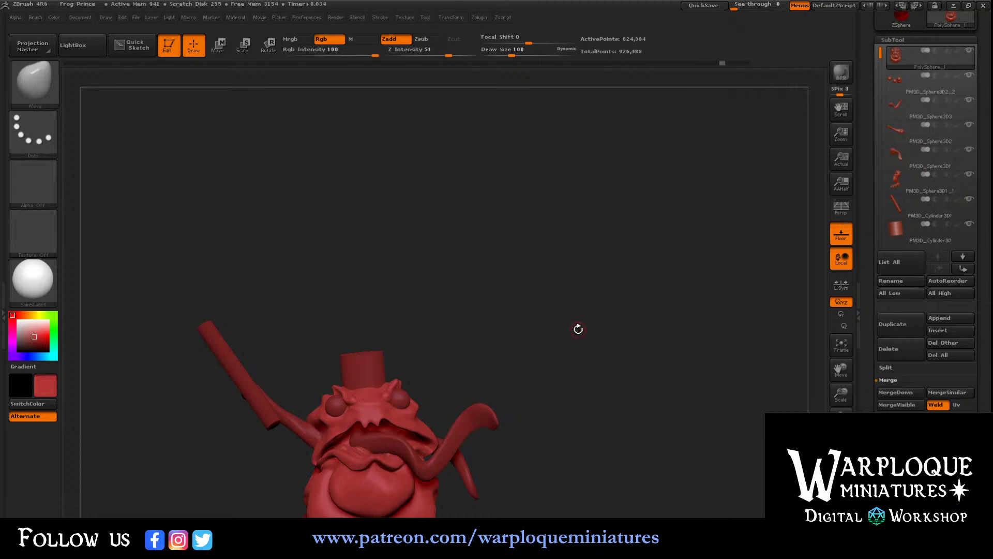
pyautogui.moveTo(576, 327); pyautogui.dragTo(528, 324)
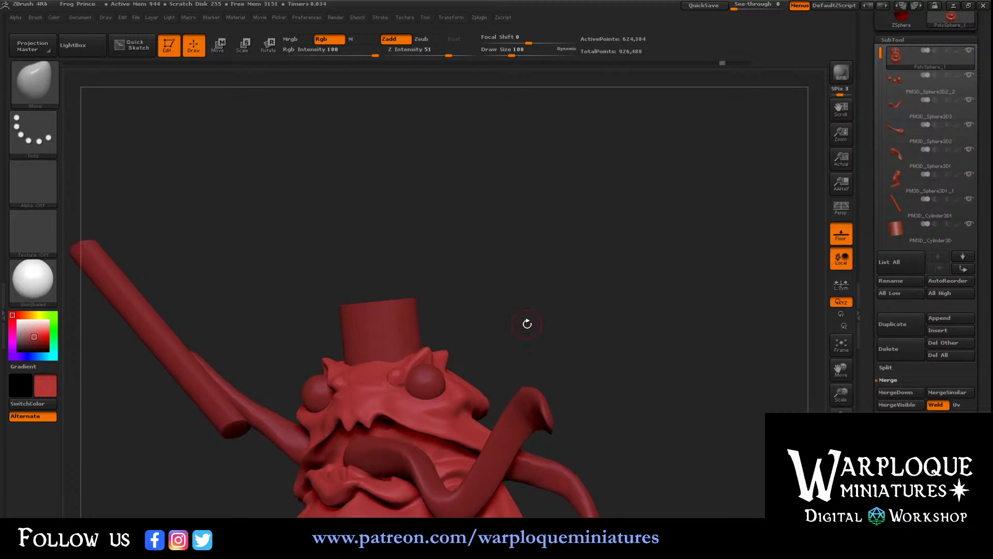
# - Smooth the horn-like ridges above both eyes at Draw Size 100, accepting the removal of the 40 newer undo history entries
pyautogui.press('shift')
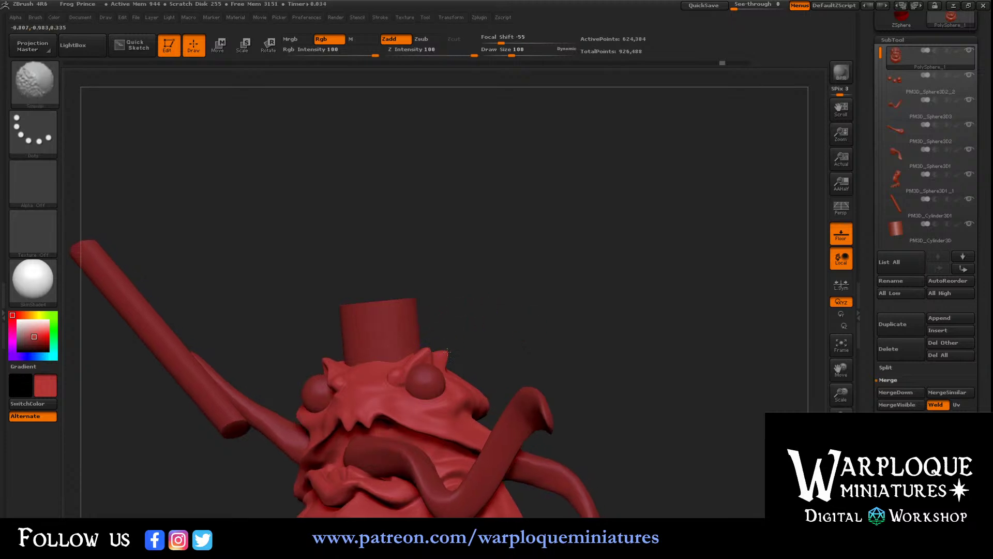
pyautogui.keyDown('shift'); pyautogui.click(427, 351); pyautogui.keyUp('shift')
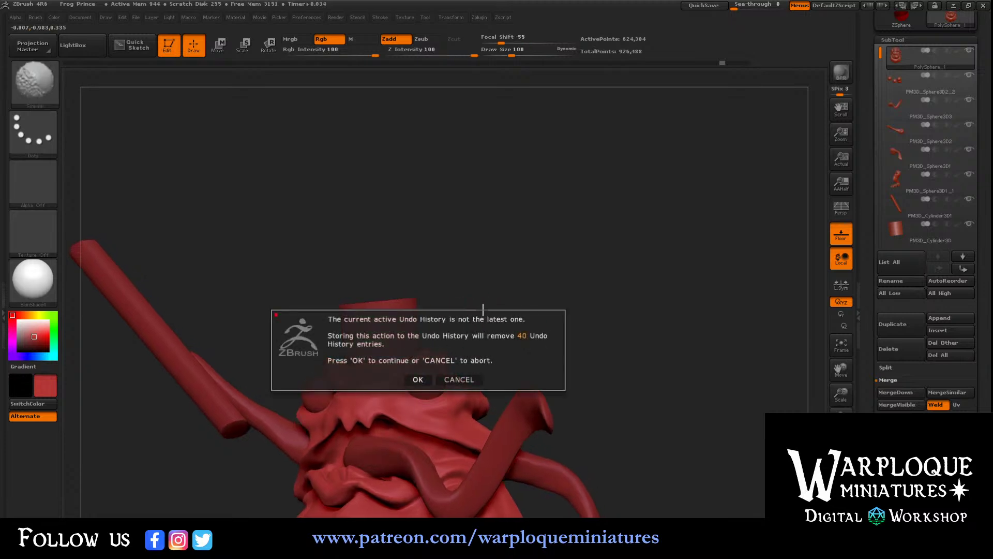
pyautogui.click(418, 380)
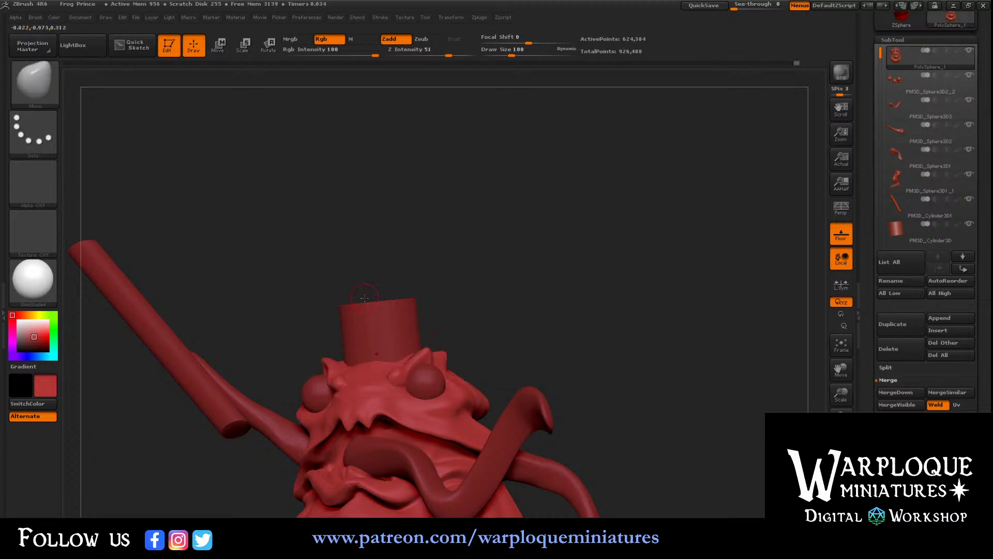
pyautogui.moveTo(277, 302)
pyautogui.mouseDown()
pyautogui.moveTo(303, 304)
pyautogui.moveTo(308, 327)
pyautogui.mouseUp()
pyautogui.press('shift')
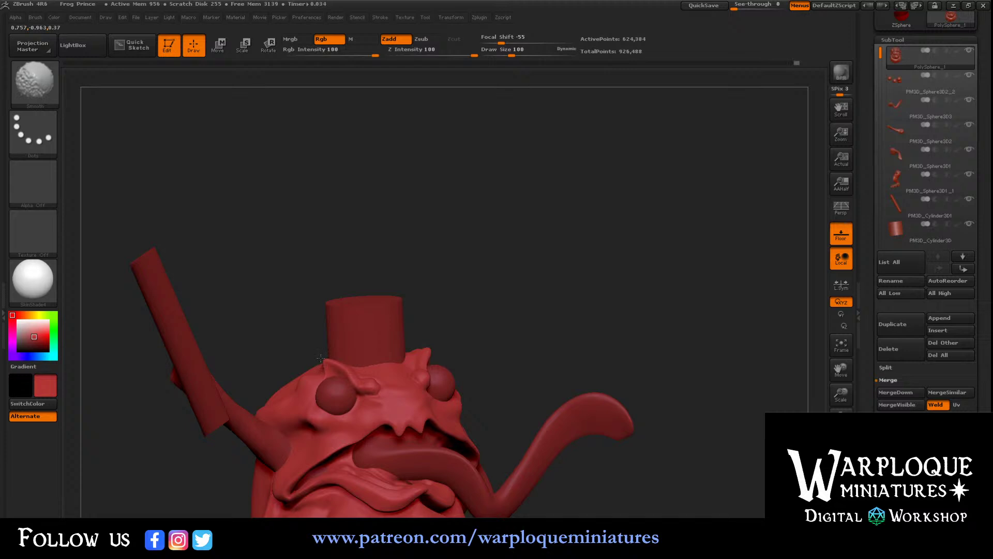
pyautogui.moveTo(543, 277)
pyautogui.mouseDown()
pyautogui.moveTo(517, 279)
pyautogui.moveTo(534, 273)
pyautogui.mouseUp()
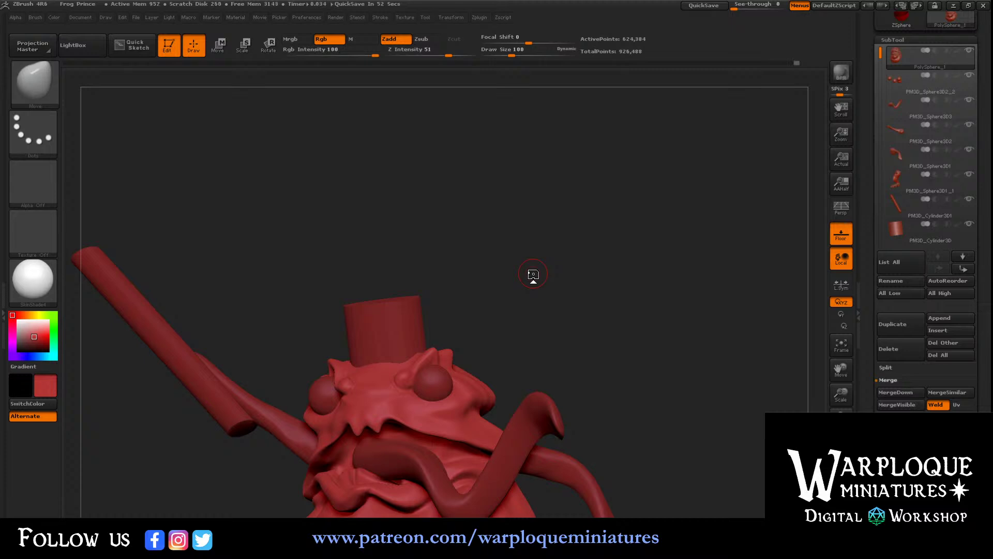
# - Try to tilt the frog's body with Transpose Rotate along its side, and undo the rotation
pyautogui.moveTo(528, 255); pyautogui.dragTo(505, 273)
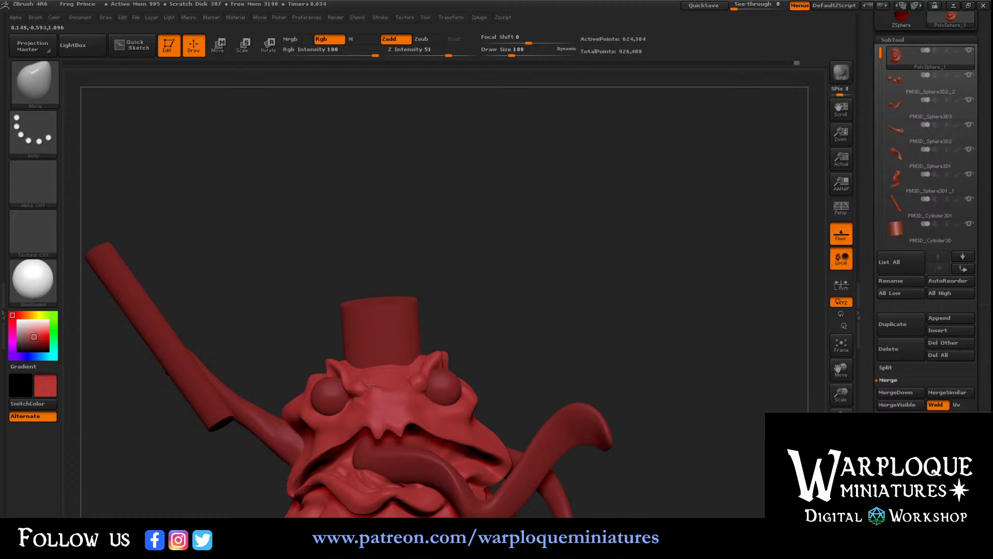
pyautogui.moveTo(513, 295); pyautogui.dragTo(632, 342)
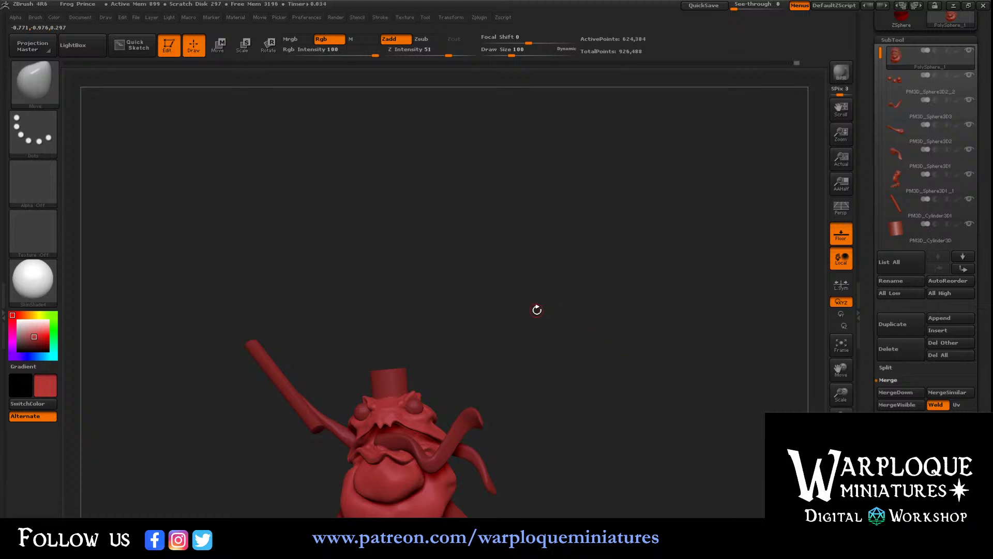
pyautogui.moveTo(536, 308)
pyautogui.mouseDown()
pyautogui.moveTo(580, 327)
pyautogui.moveTo(532, 328)
pyautogui.moveTo(546, 330)
pyautogui.moveTo(533, 341)
pyautogui.moveTo(586, 302)
pyautogui.mouseUp()
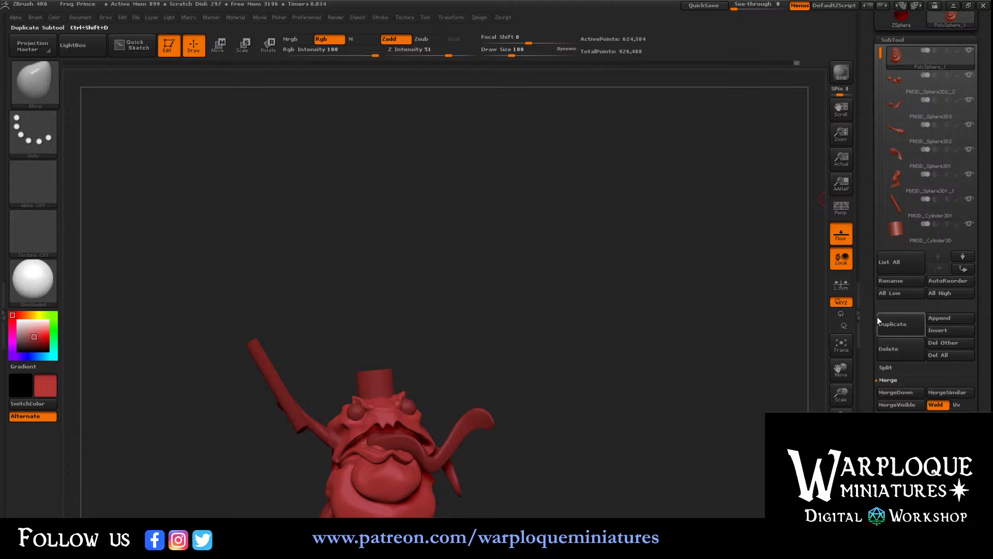
pyautogui.scroll(-4, 897, 372)
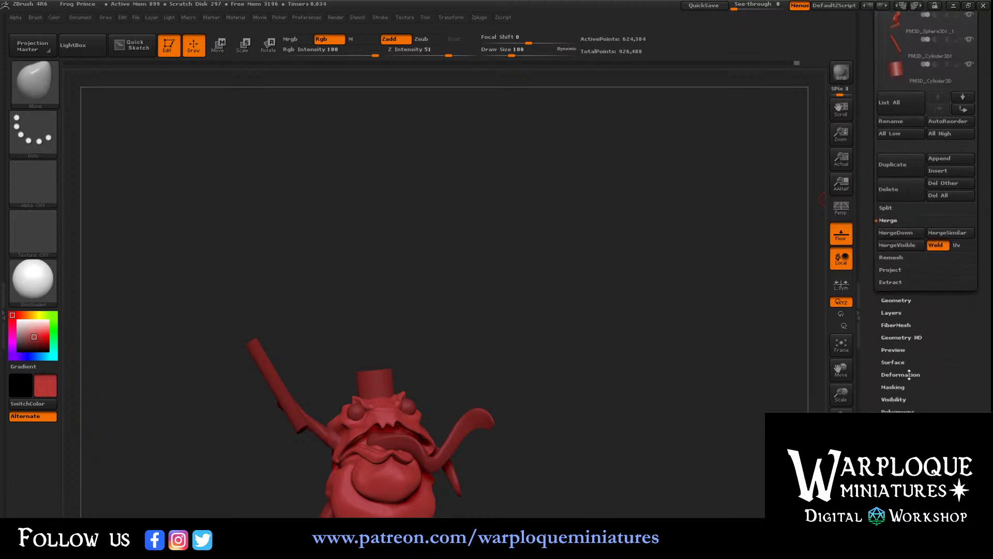
pyautogui.click(909, 374)
pyautogui.moveTo(714, 372); pyautogui.dragTo(758, 348)
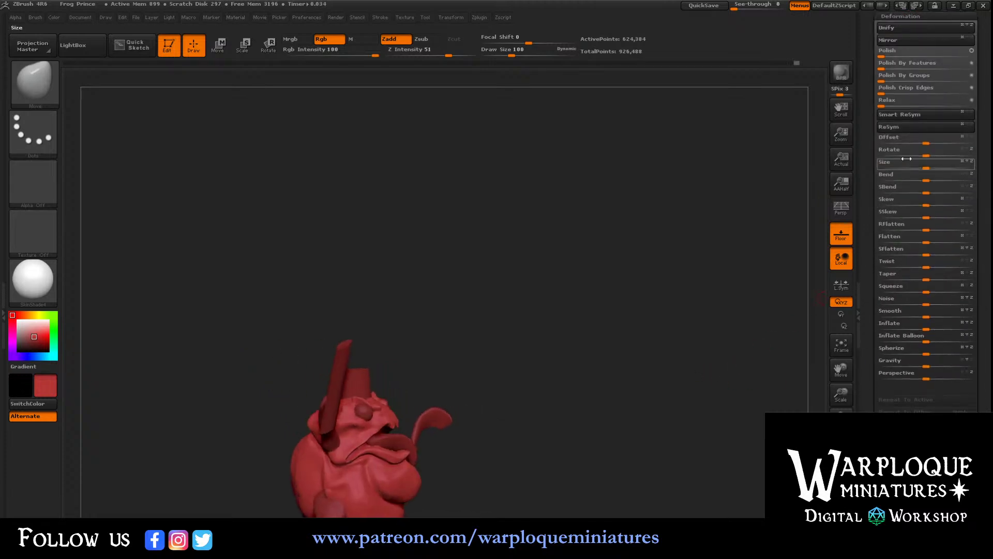
pyautogui.click(268, 55)
pyautogui.moveTo(337, 524)
pyautogui.mouseDown()
pyautogui.moveTo(355, 404)
pyautogui.moveTo(388, 423)
pyautogui.mouseUp()
pyautogui.moveTo(361, 385); pyautogui.dragTo(562, 378, button='right')
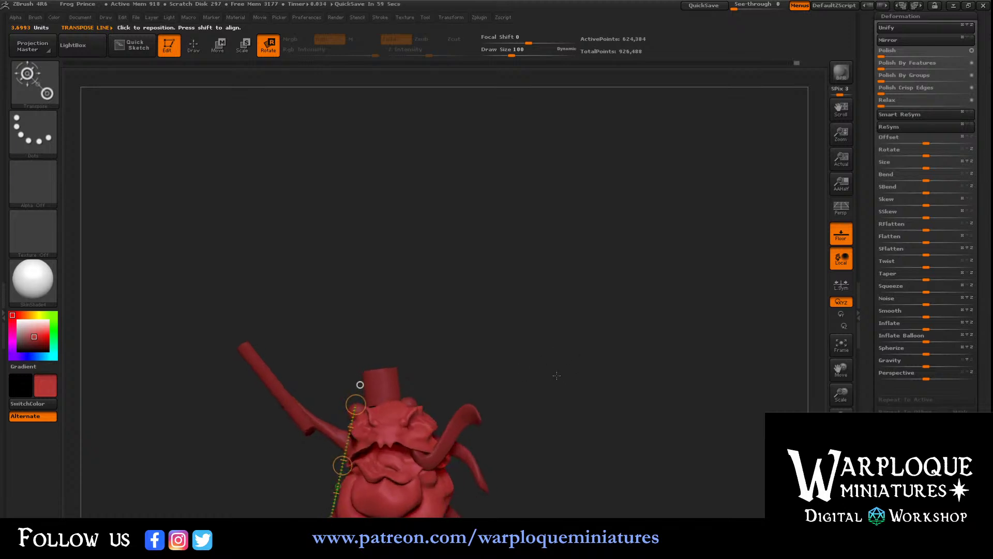
pyautogui.hotkey('ctrl', 'z')
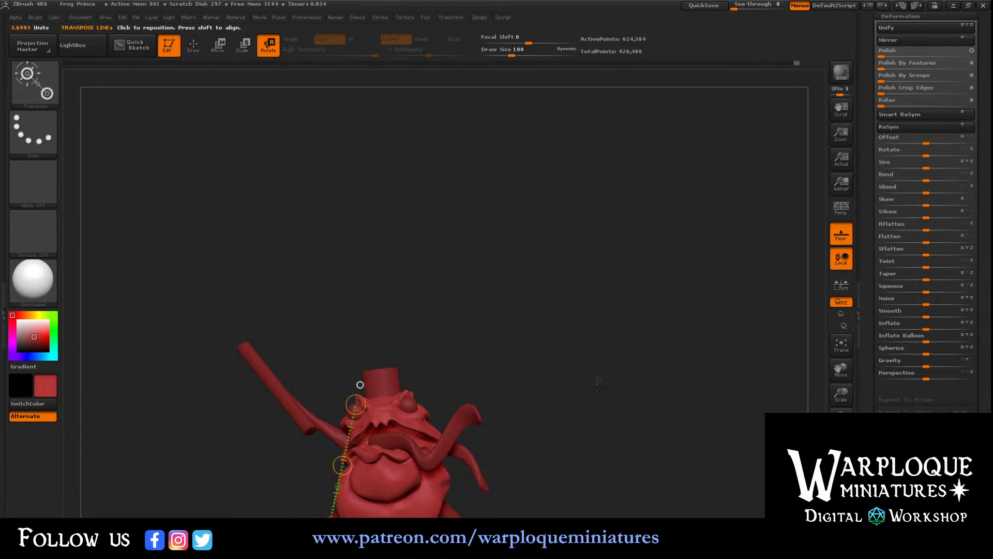
# - Try turning the frog's body with the Rotate deformation, and undo the attempts
pyautogui.moveTo(661, 392); pyautogui.dragTo(642, 400)
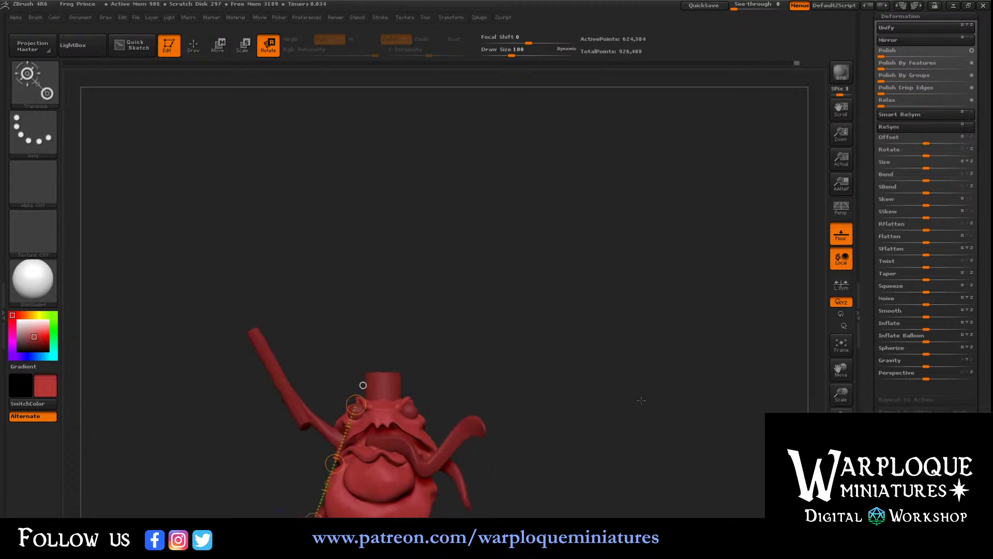
pyautogui.click(390, 370)
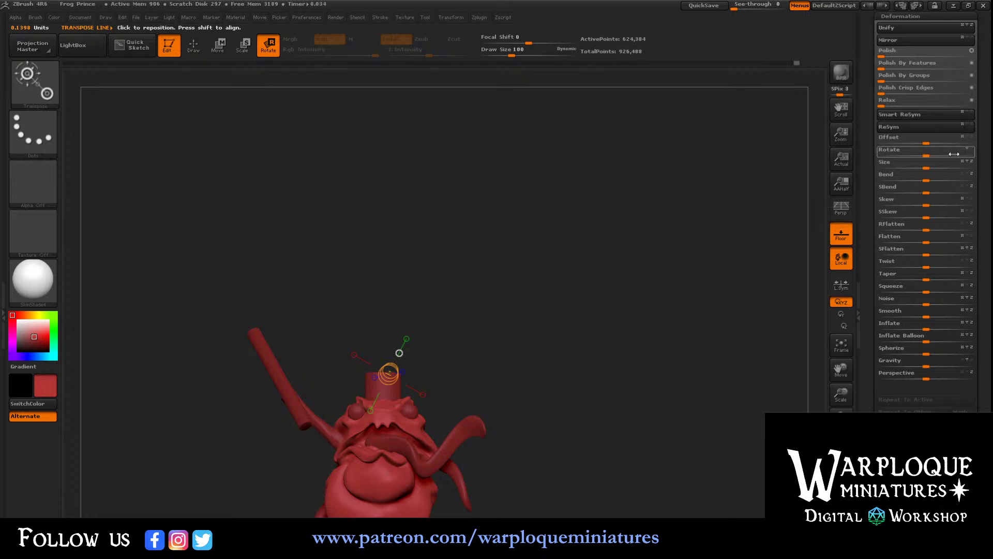
pyautogui.moveTo(928, 155); pyautogui.dragTo(936, 155)
pyautogui.moveTo(931, 155); pyautogui.dragTo(938, 156)
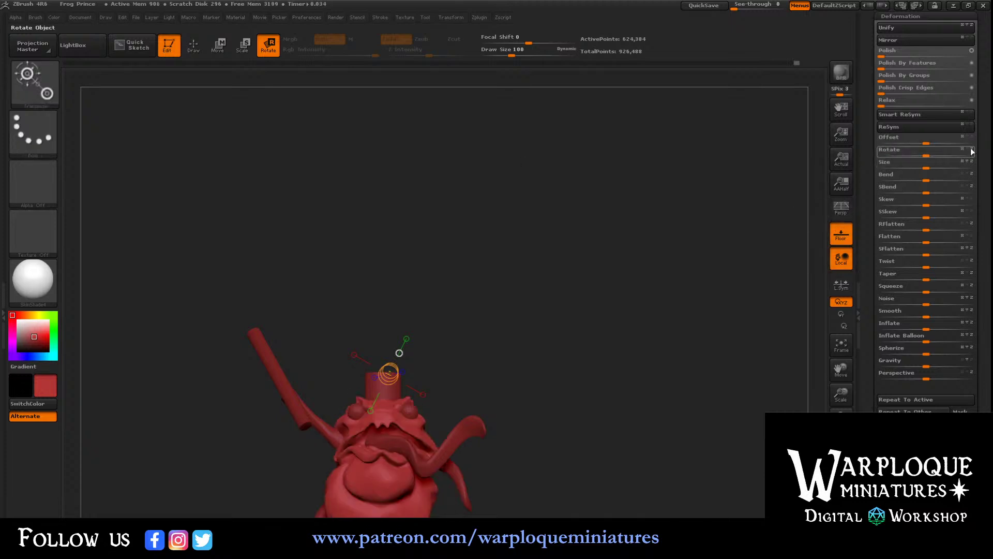
pyautogui.moveTo(931, 155); pyautogui.dragTo(920, 156)
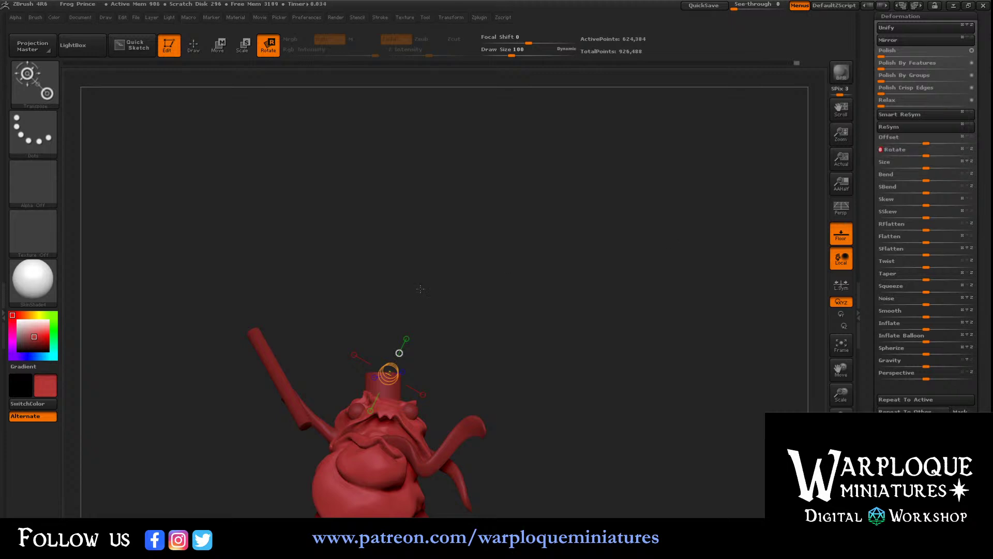
pyautogui.hotkey('ctrl', 'z')
pyautogui.hotkey('ctrl', 'z')
pyautogui.hotkey('ctrl', 'z')
pyautogui.hotkey('ctrl', 'z')
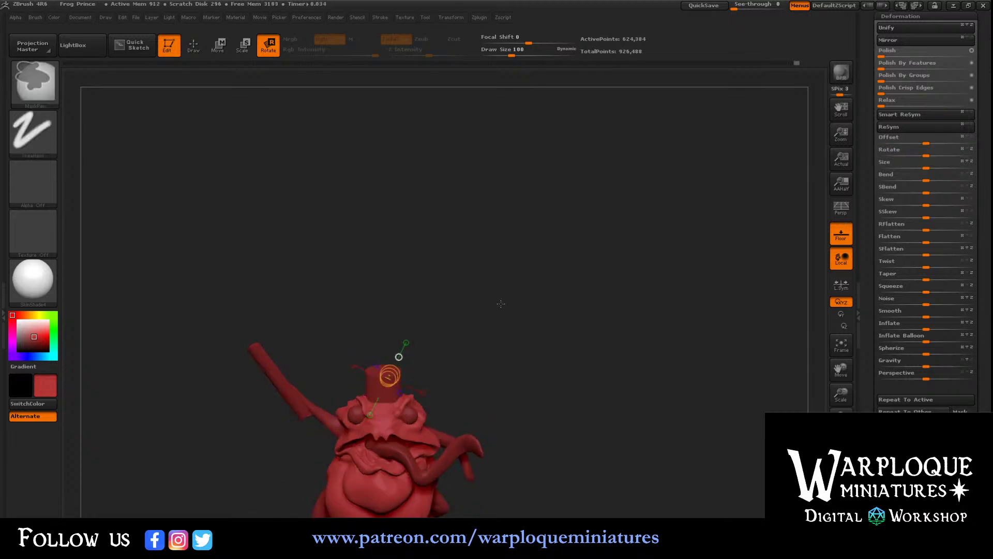
pyautogui.hotkey('ctrl', 'z')
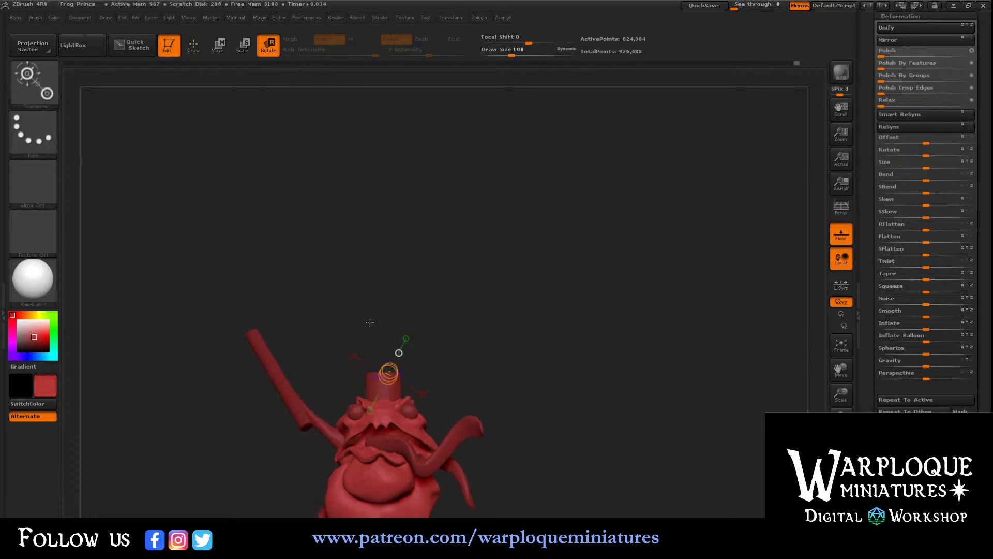
pyautogui.hotkey('ctrl', 'z')
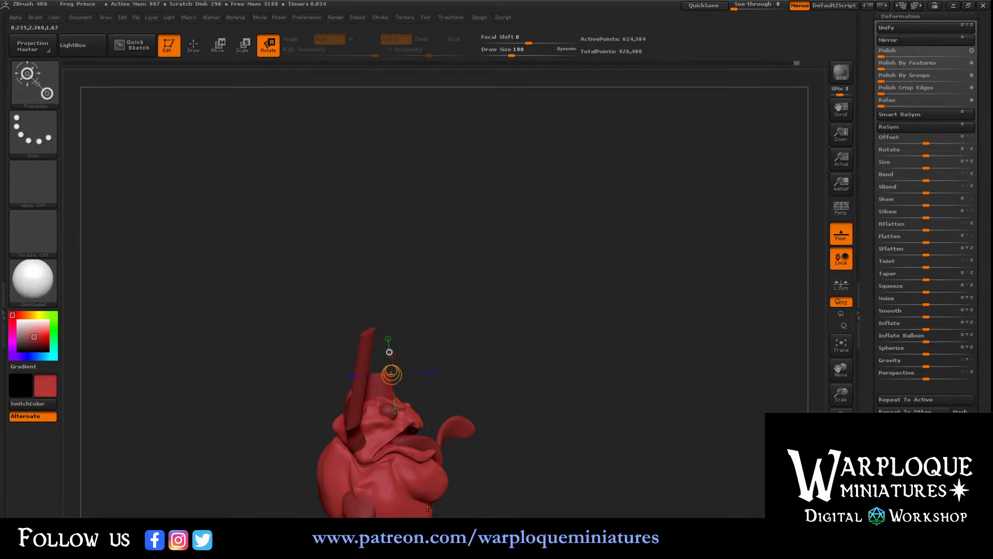
# - Tilt the frog's body forward in profile with Transpose Rotate, using a line drawn down its side from the head
pyautogui.moveTo(372, 402); pyautogui.dragTo(360, 512)
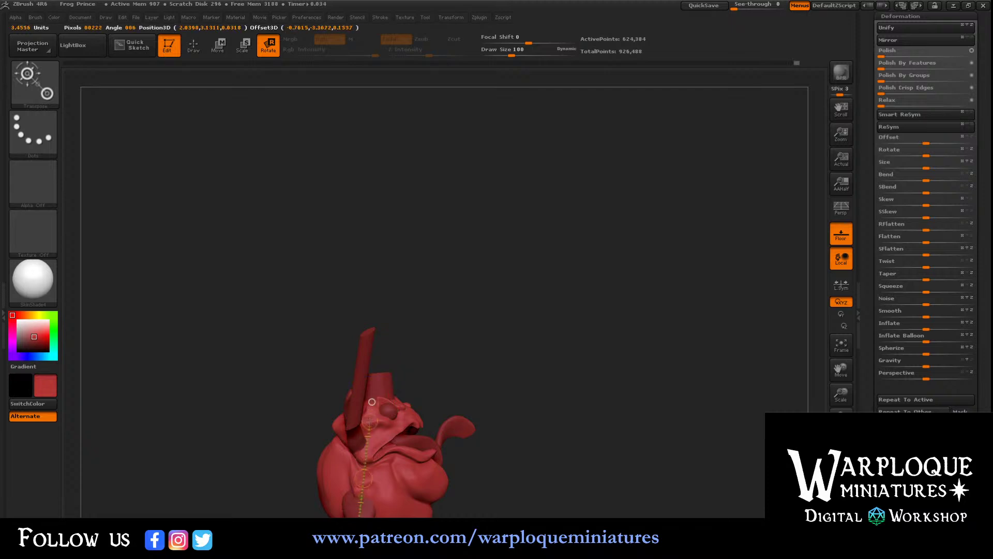
pyautogui.moveTo(370, 421); pyautogui.dragTo(397, 417)
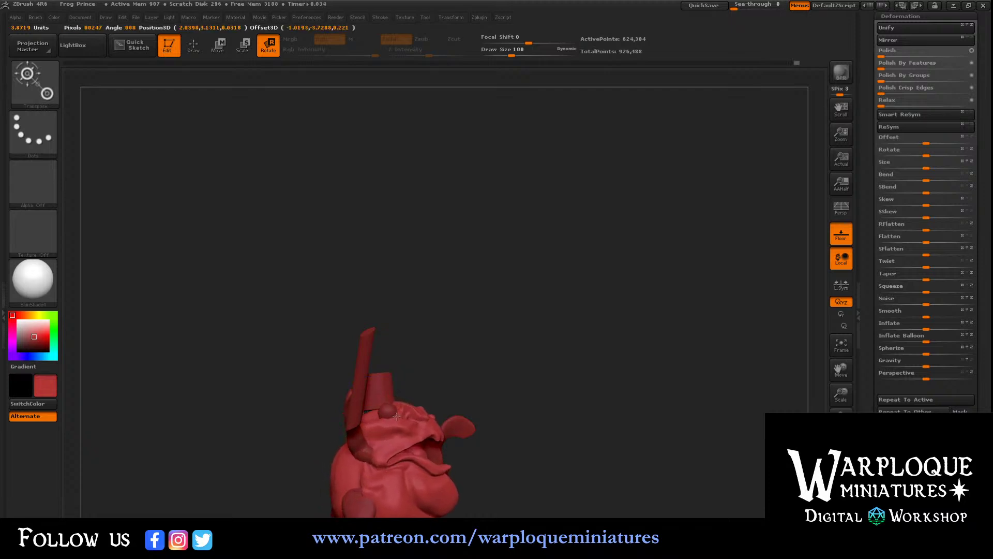
pyautogui.moveTo(554, 446)
pyautogui.mouseDown()
pyautogui.moveTo(543, 459)
pyautogui.moveTo(502, 454)
pyautogui.moveTo(512, 469)
pyautogui.moveTo(581, 449)
pyautogui.moveTo(573, 446)
pyautogui.mouseUp()
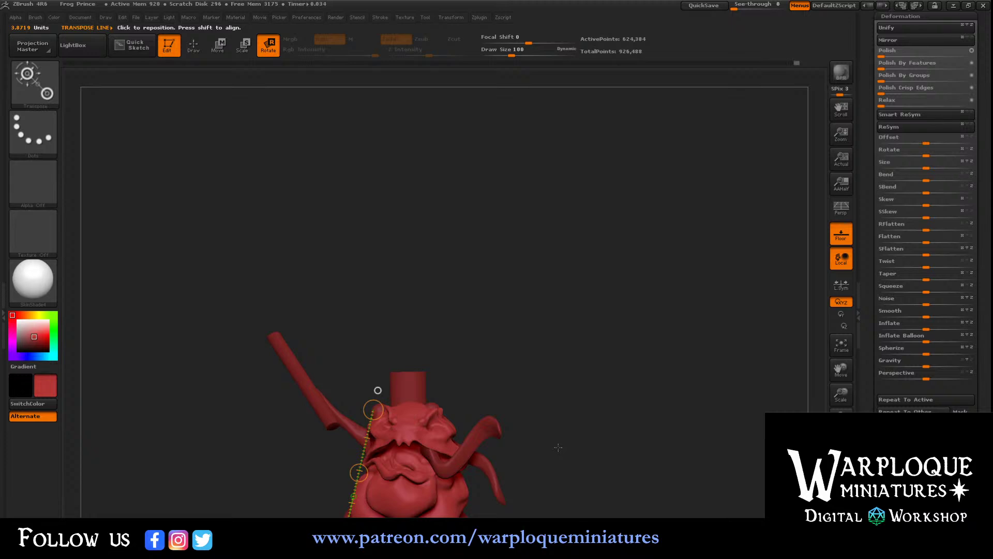
pyautogui.moveTo(558, 447)
pyautogui.mouseDown()
pyautogui.moveTo(562, 424)
pyautogui.moveTo(530, 455)
pyautogui.moveTo(605, 468)
pyautogui.mouseUp()
# - Activate the tongue subtool and move it with Transpose Move to fit the tilted body's mouth
pyautogui.moveTo(875, 43); pyautogui.dragTo(877, 88)
pyautogui.click(889, 63)
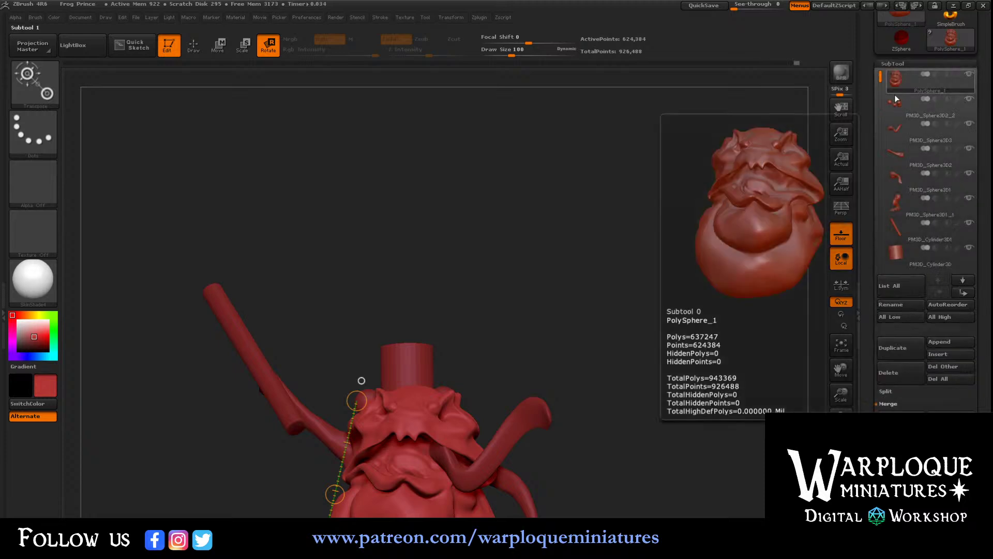
pyautogui.click(892, 105)
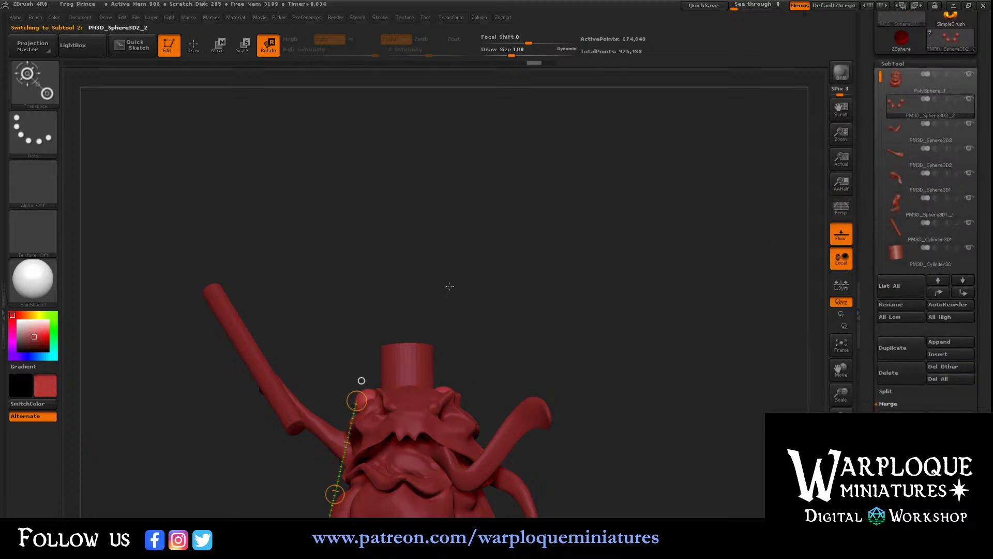
pyautogui.moveTo(536, 297)
pyautogui.mouseDown()
pyautogui.moveTo(515, 328)
pyautogui.moveTo(523, 318)
pyautogui.mouseUp()
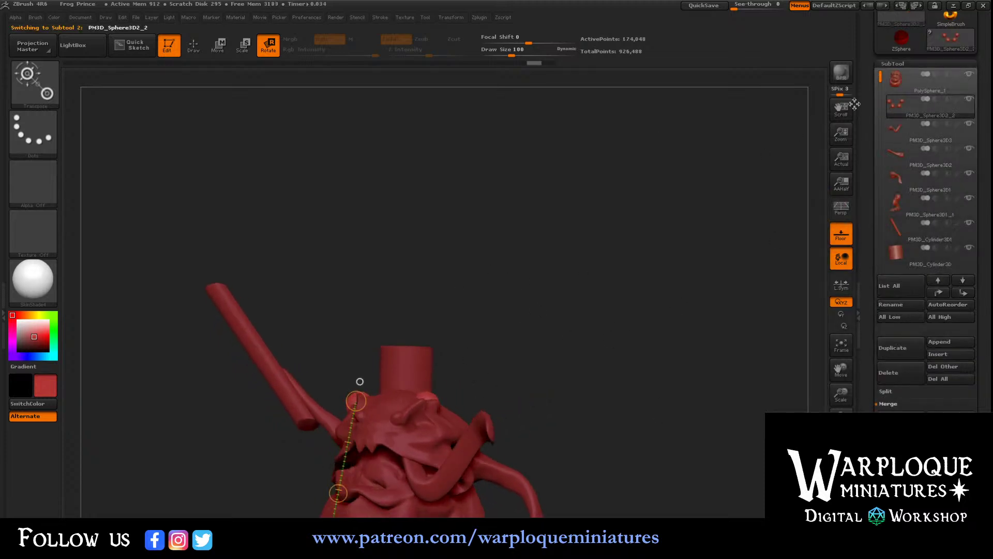
pyautogui.click(897, 135)
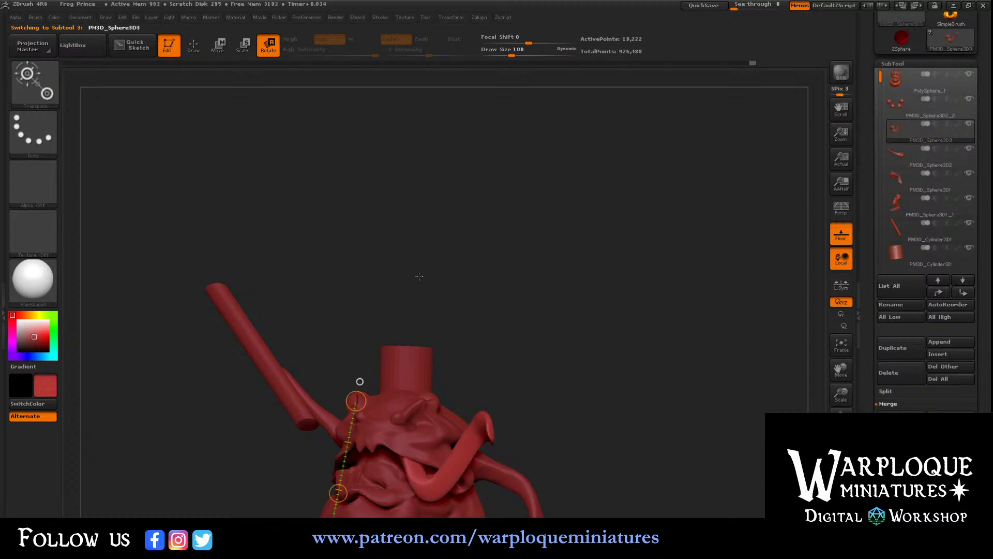
pyautogui.click(219, 47)
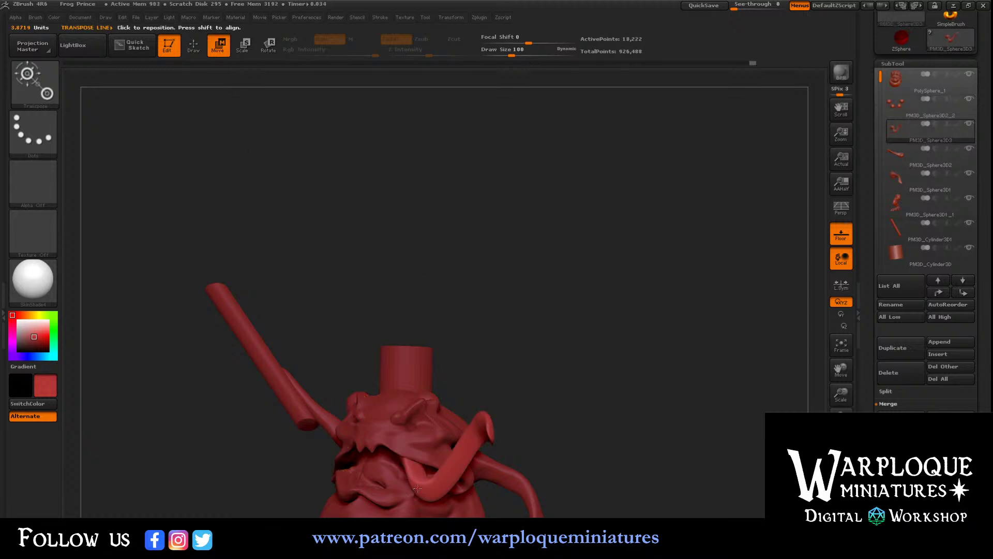
pyautogui.moveTo(417, 488); pyautogui.dragTo(405, 507)
pyautogui.moveTo(503, 387); pyautogui.dragTo(462, 511)
pyautogui.moveTo(494, 429); pyautogui.dragTo(538, 354)
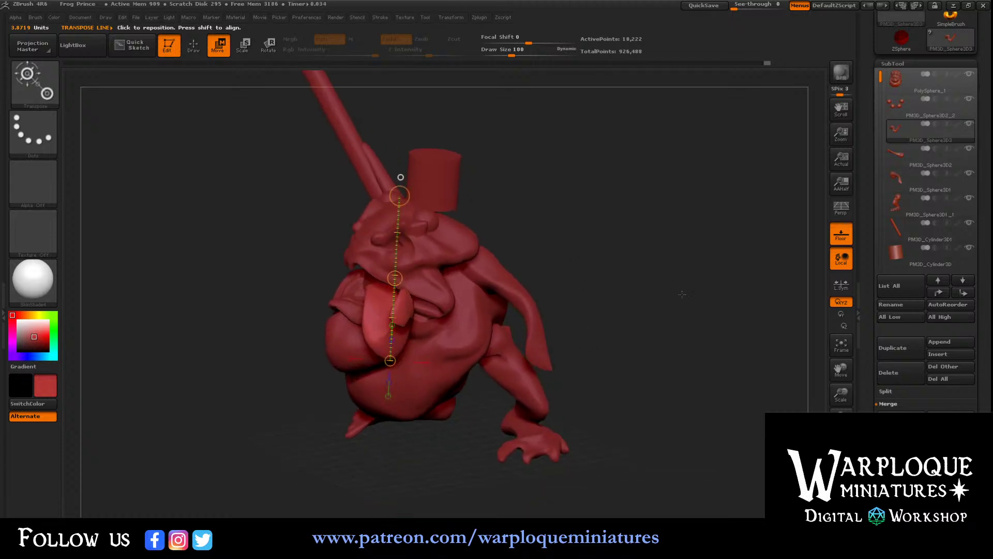
# - Rotate the frog's left leg with Transpose Rotate, using a line that runs from the hip toward the foot
pyautogui.click(899, 201)
pyautogui.click(891, 191)
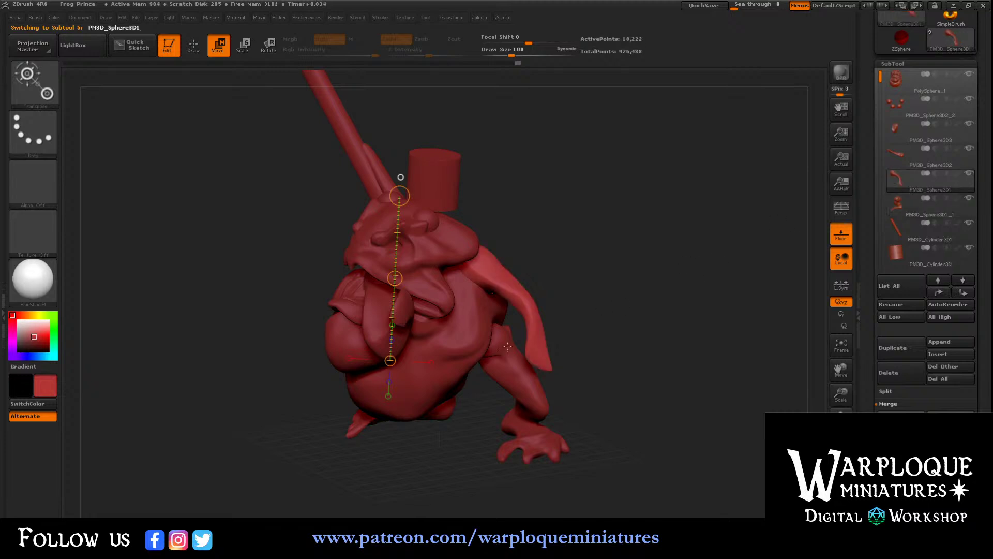
pyautogui.moveTo(881, 207); pyautogui.dragTo(883, 194)
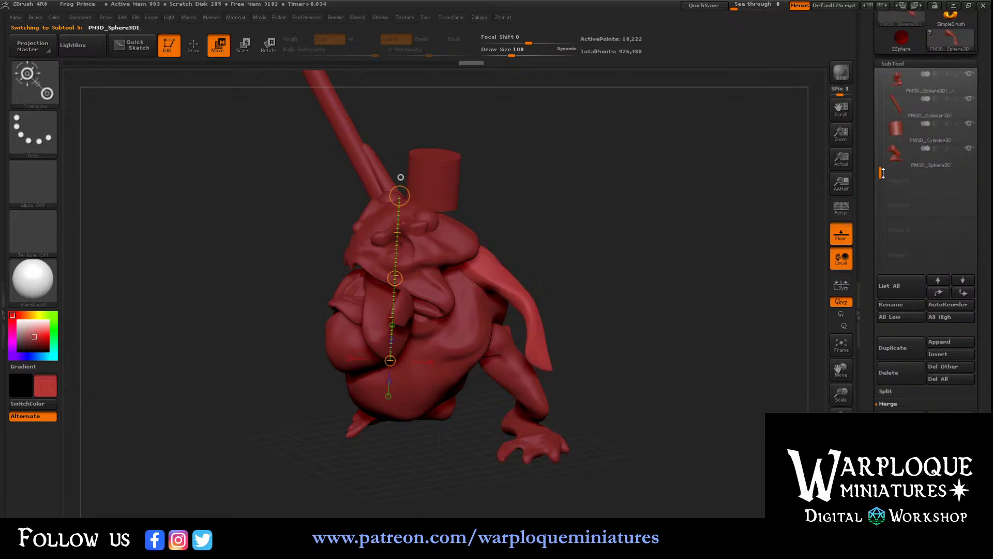
pyautogui.keyDown('alt'); pyautogui.click(516, 391); pyautogui.keyUp('alt')
pyautogui.moveTo(493, 335); pyautogui.dragTo(549, 410)
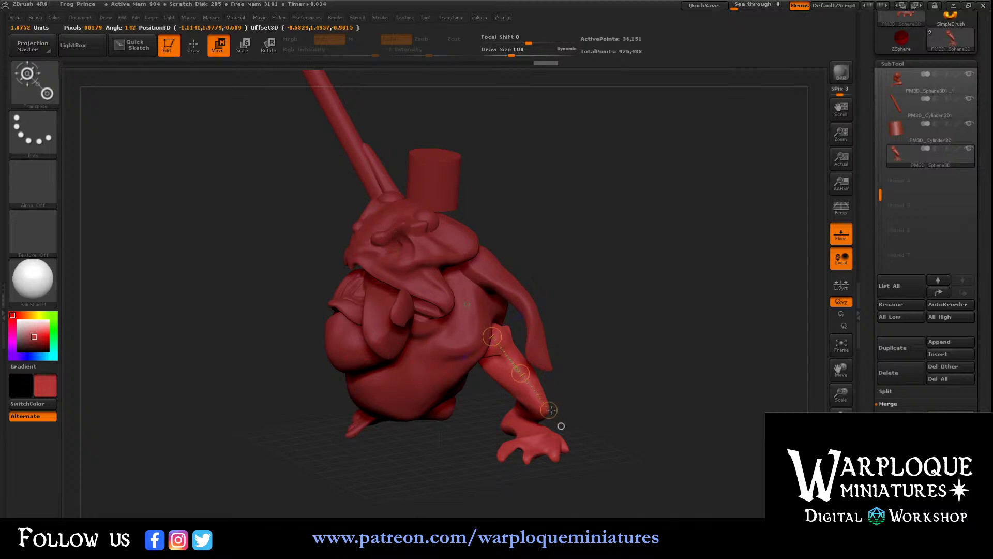
pyautogui.moveTo(652, 396)
pyautogui.mouseDown()
pyautogui.moveTo(567, 384)
pyautogui.moveTo(523, 481)
pyautogui.moveTo(594, 437)
pyautogui.mouseUp()
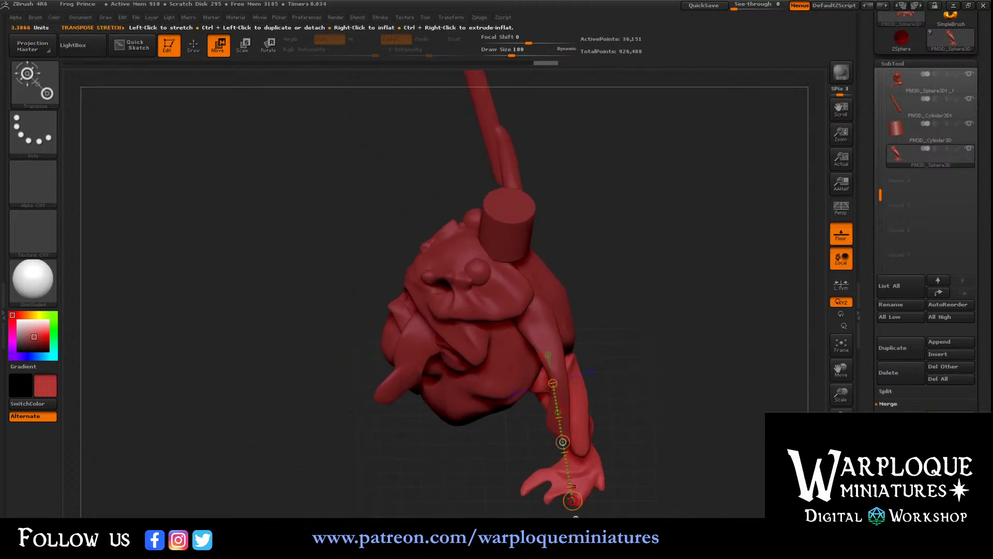
pyautogui.click(276, 53)
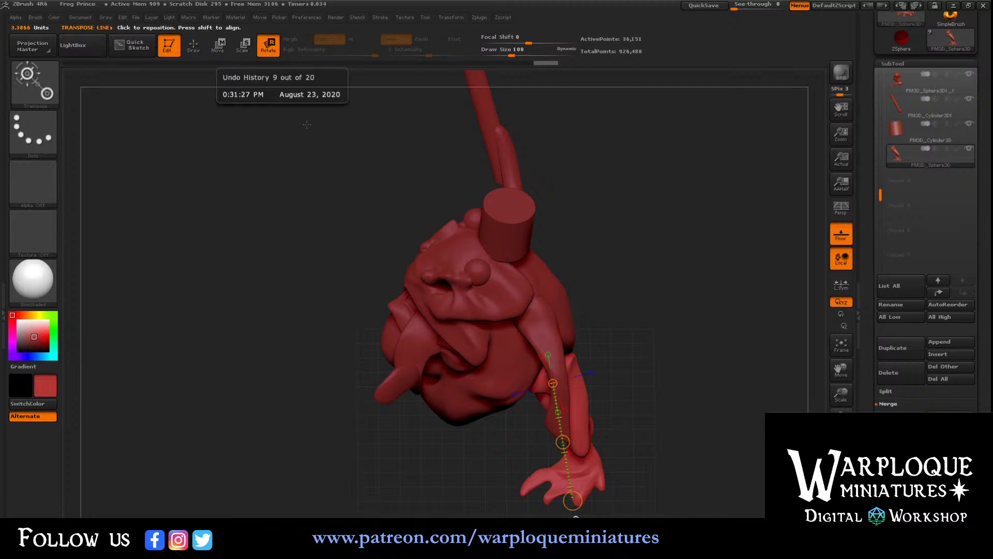
pyautogui.moveTo(572, 500); pyautogui.dragTo(677, 412)
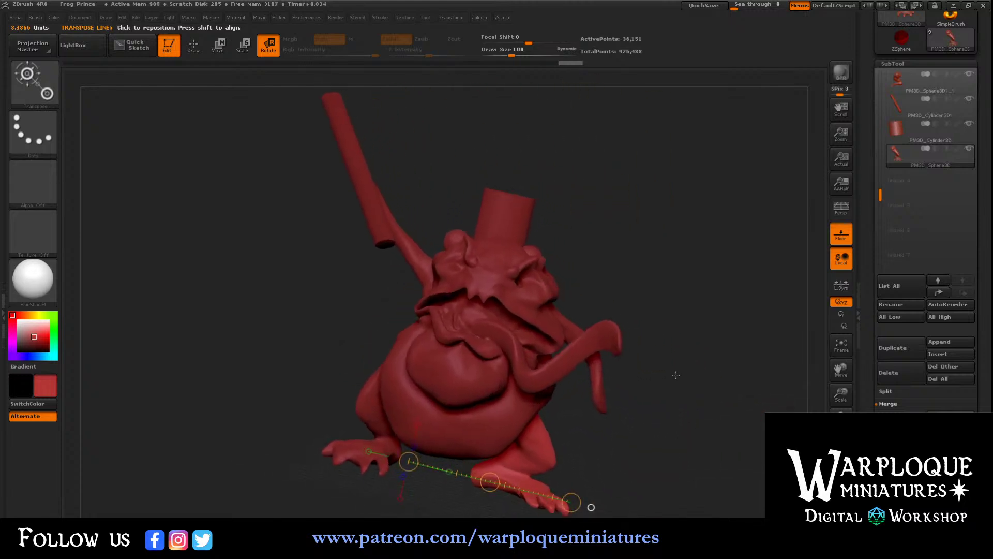
# - Reposition the top hat on the tilted head with Transpose Move, adjusting its placement from several viewing angles
pyautogui.moveTo(660, 204); pyautogui.dragTo(752, 134)
pyautogui.click(897, 134)
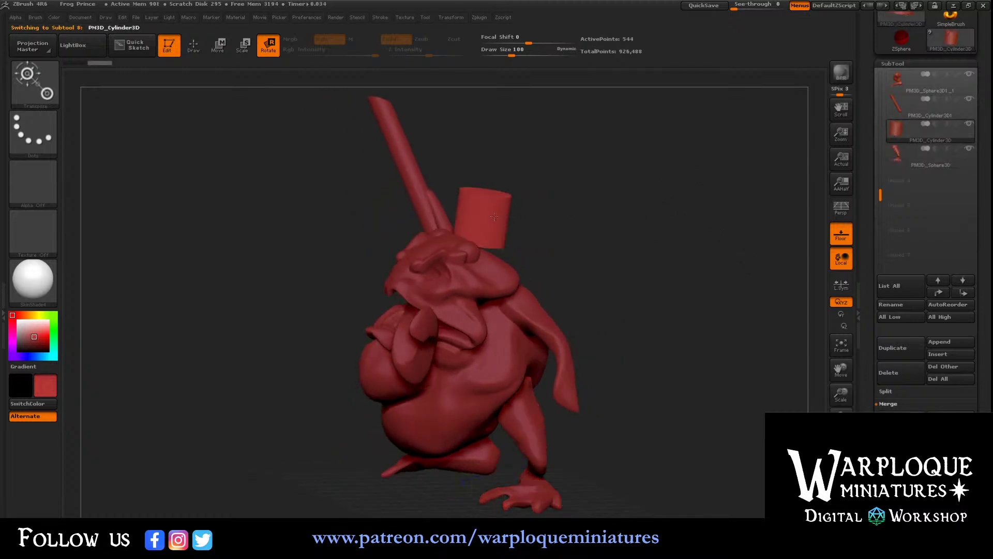
pyautogui.click(220, 46)
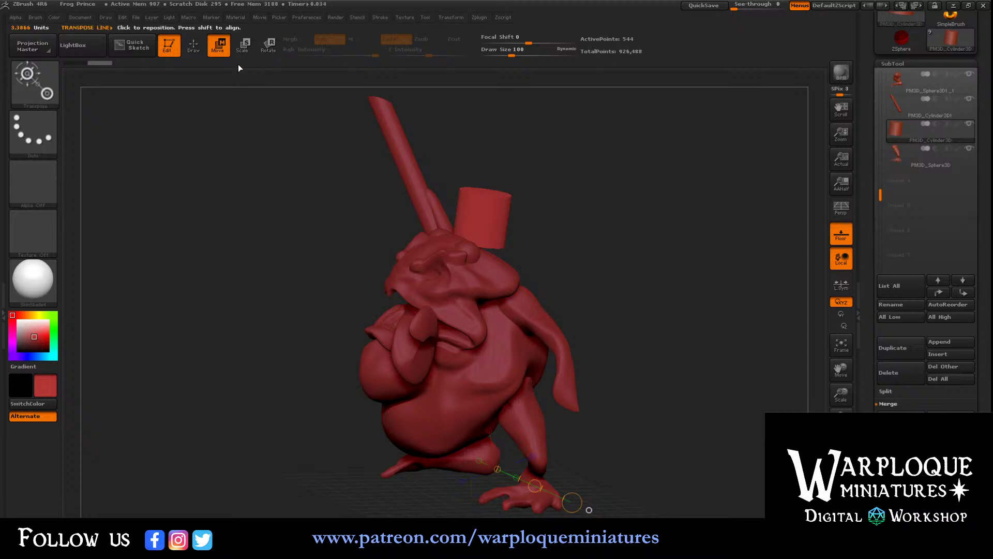
pyautogui.moveTo(541, 147); pyautogui.dragTo(538, 222)
pyautogui.keyDown('alt'); pyautogui.moveTo(491, 200); pyautogui.dragTo(455, 201); pyautogui.keyUp('alt')
pyautogui.moveTo(605, 460); pyautogui.dragTo(393, 408)
pyautogui.moveTo(446, 205)
pyautogui.keyDown('alt'); pyautogui.mouseDown()
pyautogui.moveTo(465, 202)
pyautogui.moveTo(459, 211)
pyautogui.mouseUp(); pyautogui.keyUp('alt')
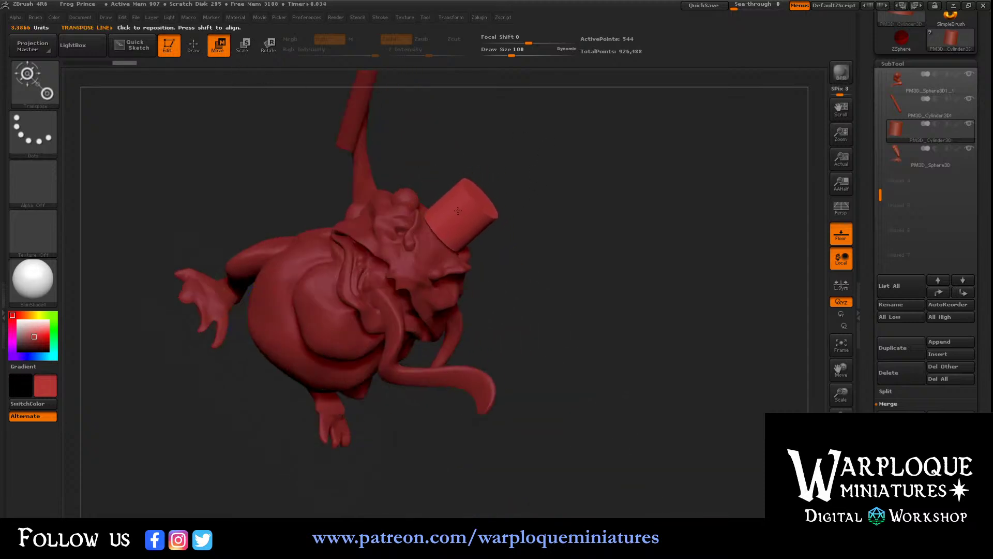
pyautogui.moveTo(547, 202); pyautogui.dragTo(587, 204)
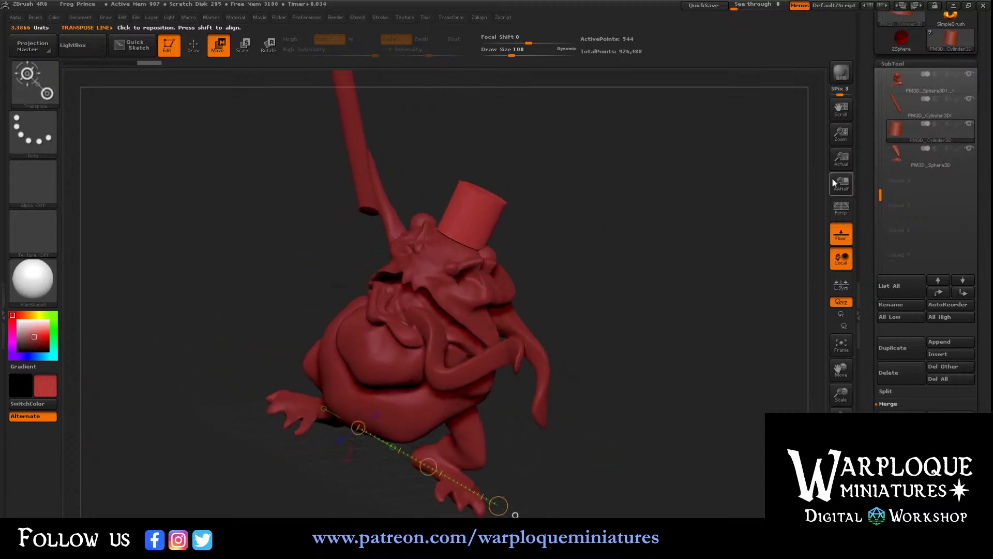
# - Make the eyeballs (PM3D_Sphere3D2_2) the active subtool
pyautogui.moveTo(879, 138); pyautogui.dragTo(863, 96)
pyautogui.click(901, 102)
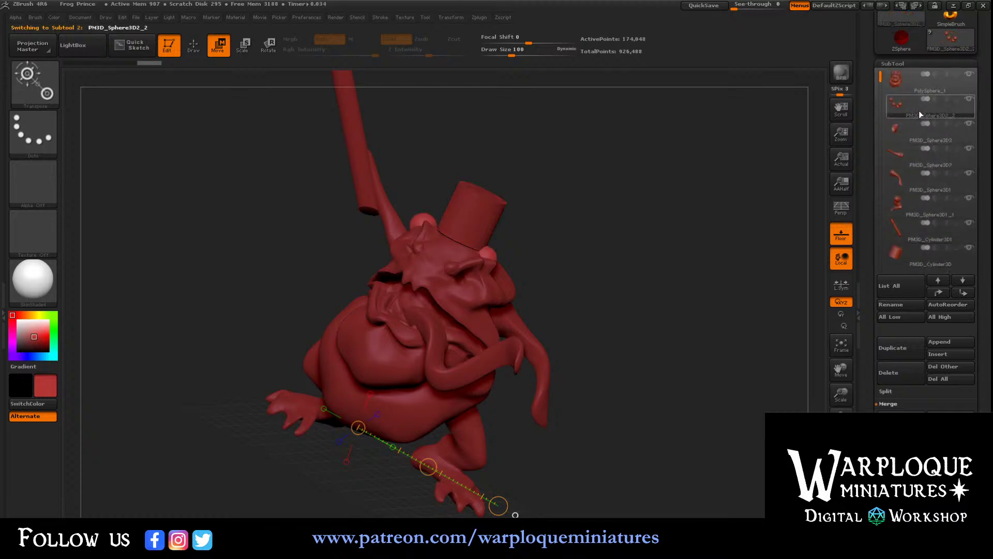